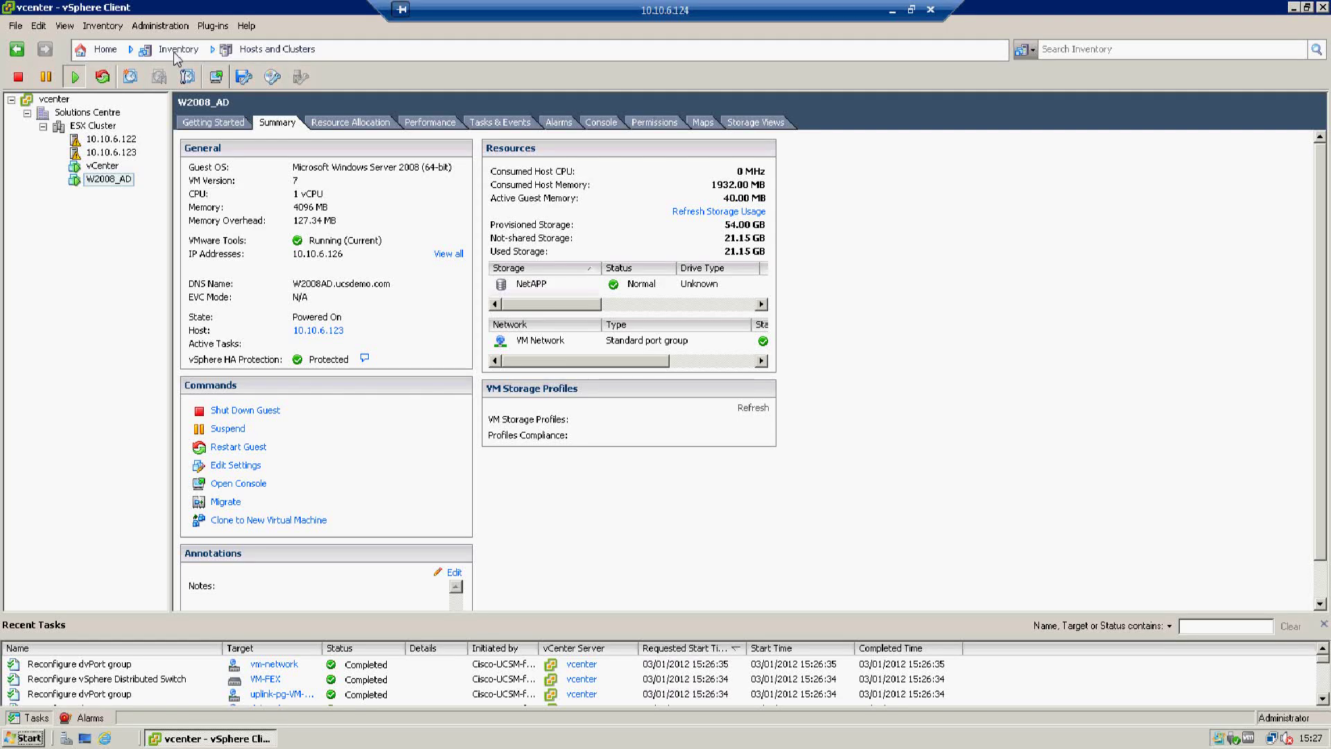
- Switch vSphere Client to the Networking inventory view
{"action": "left_click", "coordinate": [176, 57]}
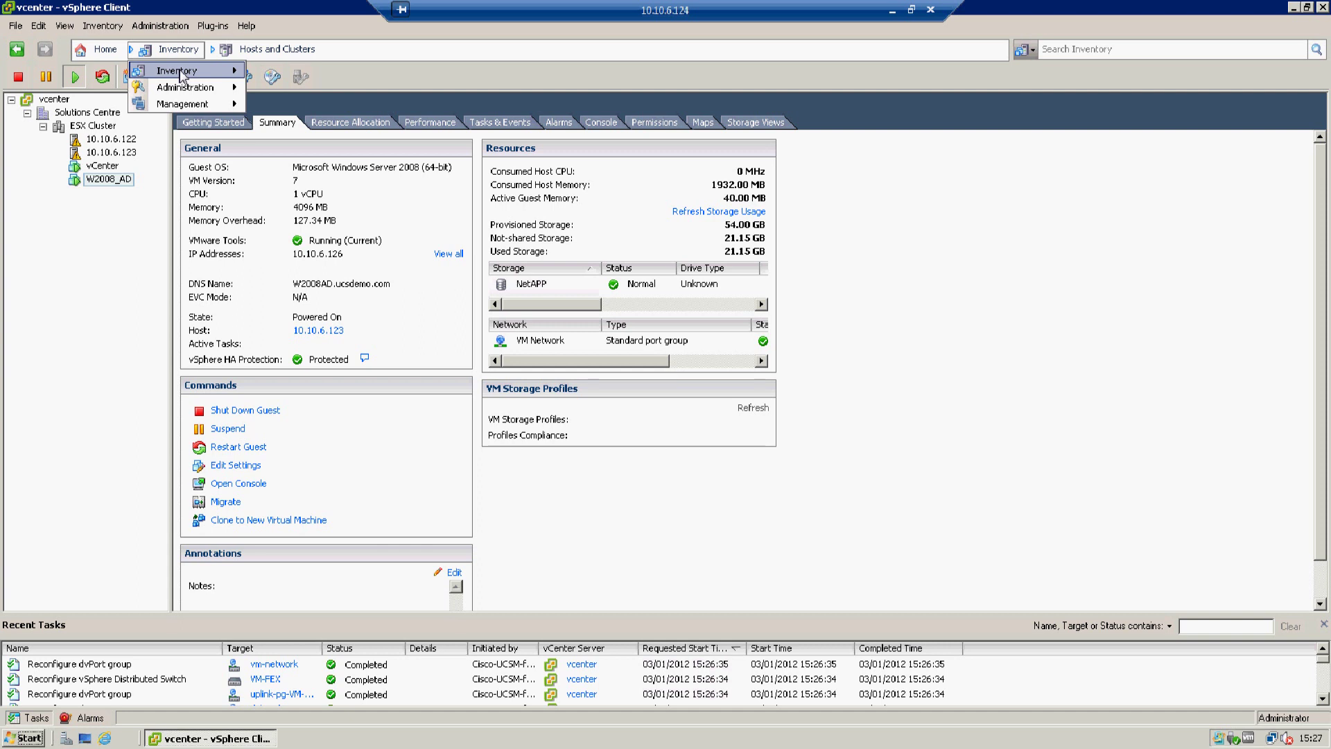
{"action": "mouse_move", "coordinate": [181, 75]}
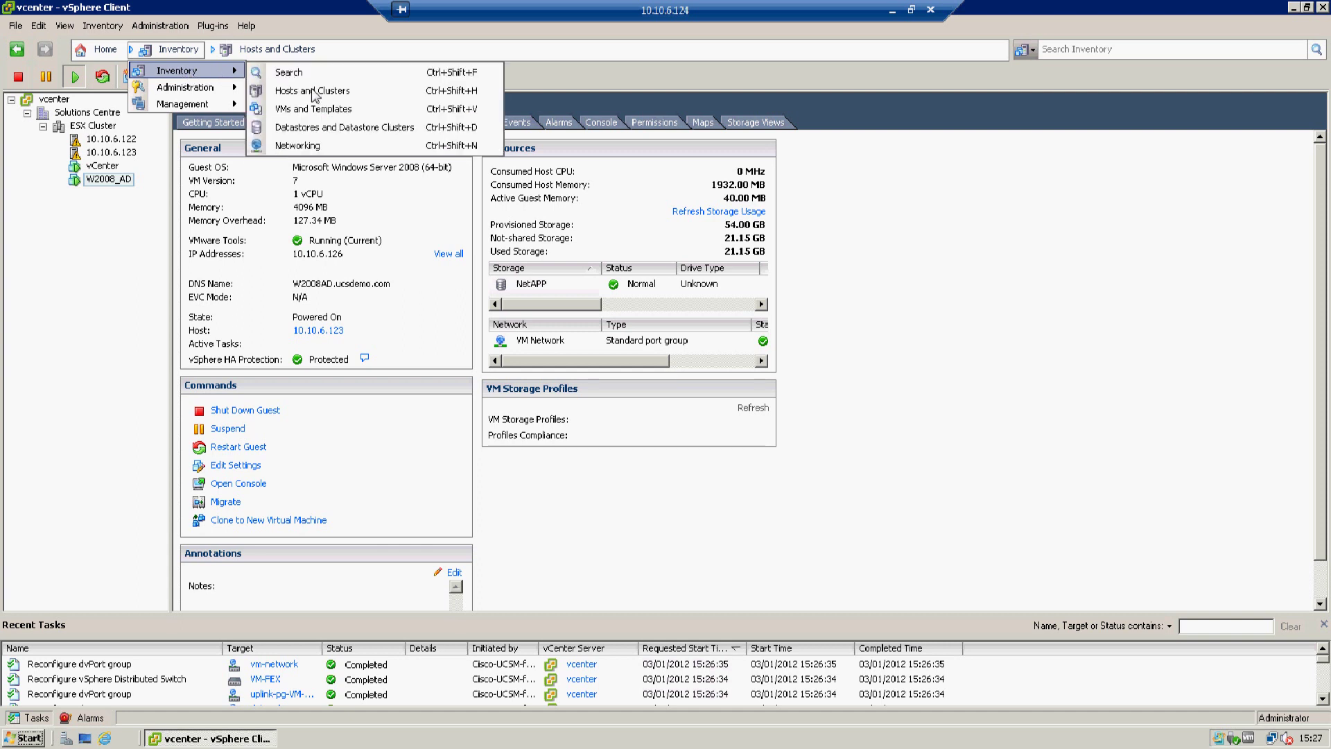
{"action": "left_click", "coordinate": [303, 146]}
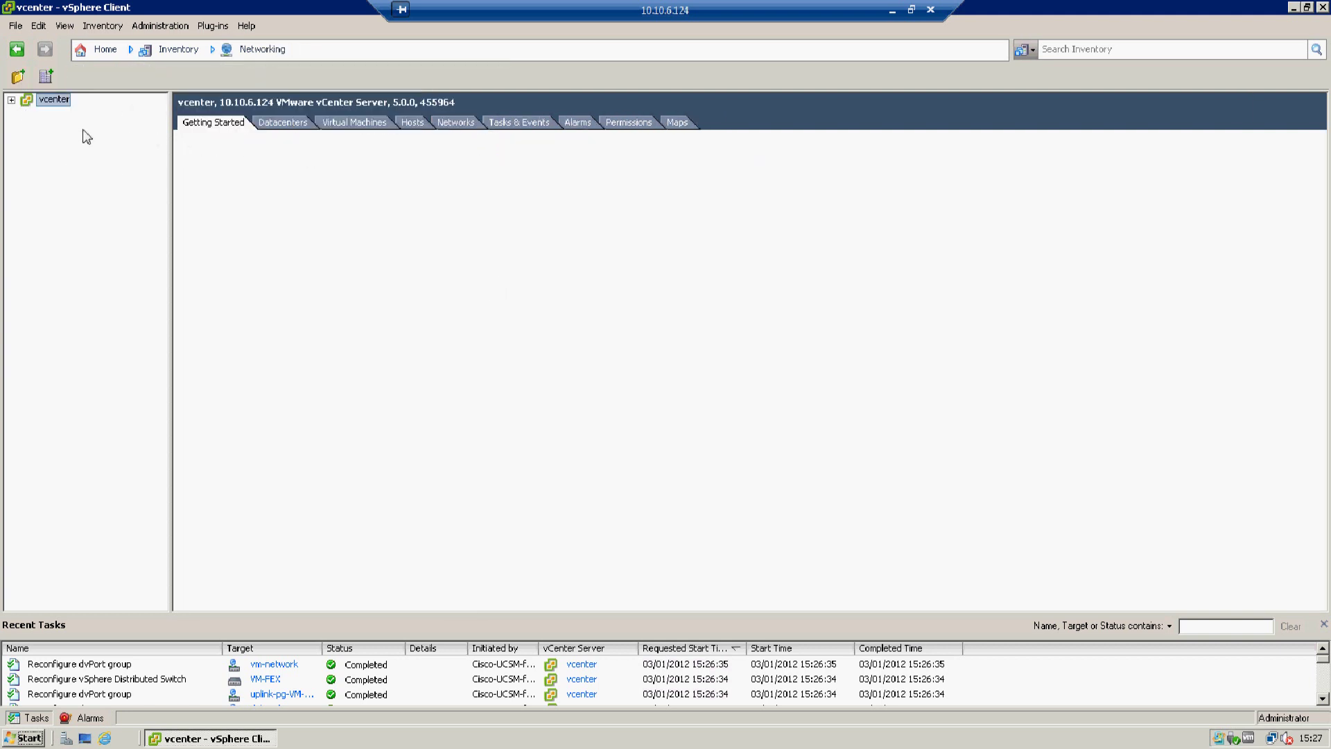
- Expand vcenter > Solutions Centre > DVS and select the VM-FEX distributed switch
{"action": "left_click", "coordinate": [11, 102]}
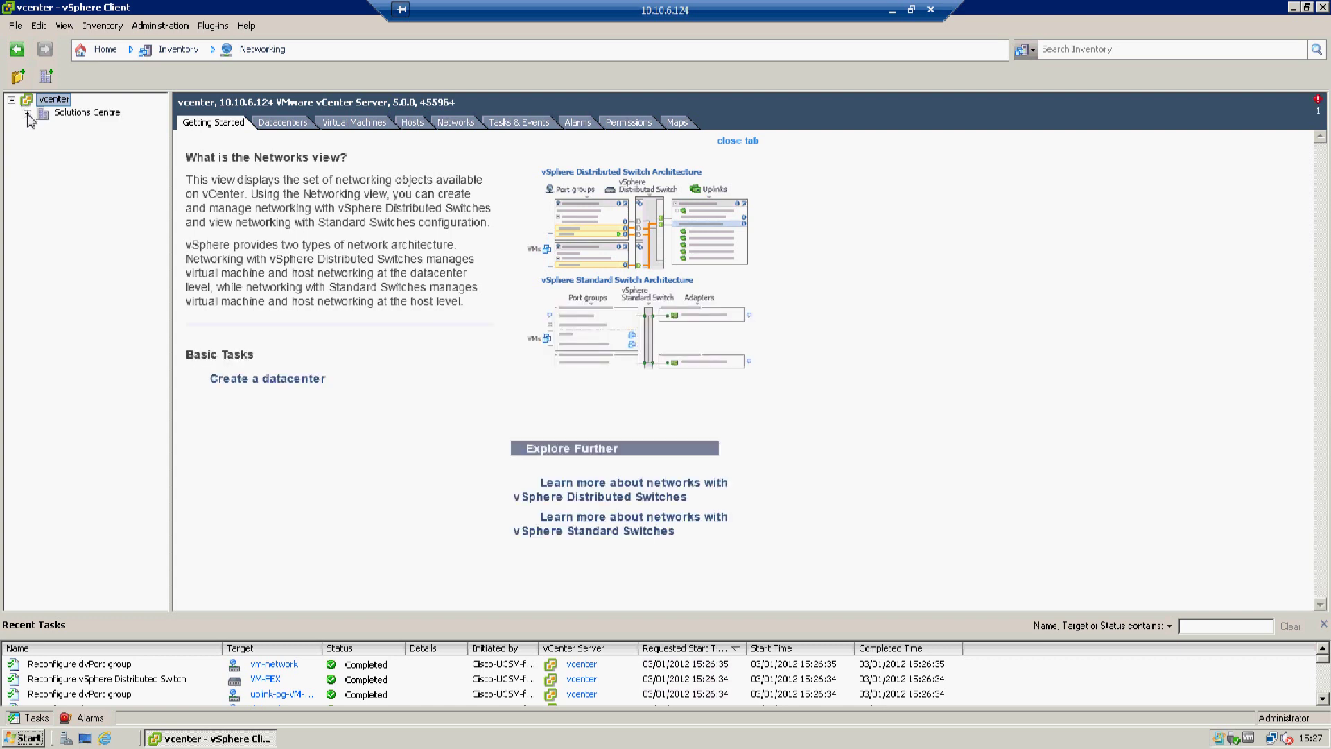
{"action": "left_click", "coordinate": [27, 113]}
{"action": "left_click", "coordinate": [43, 127]}
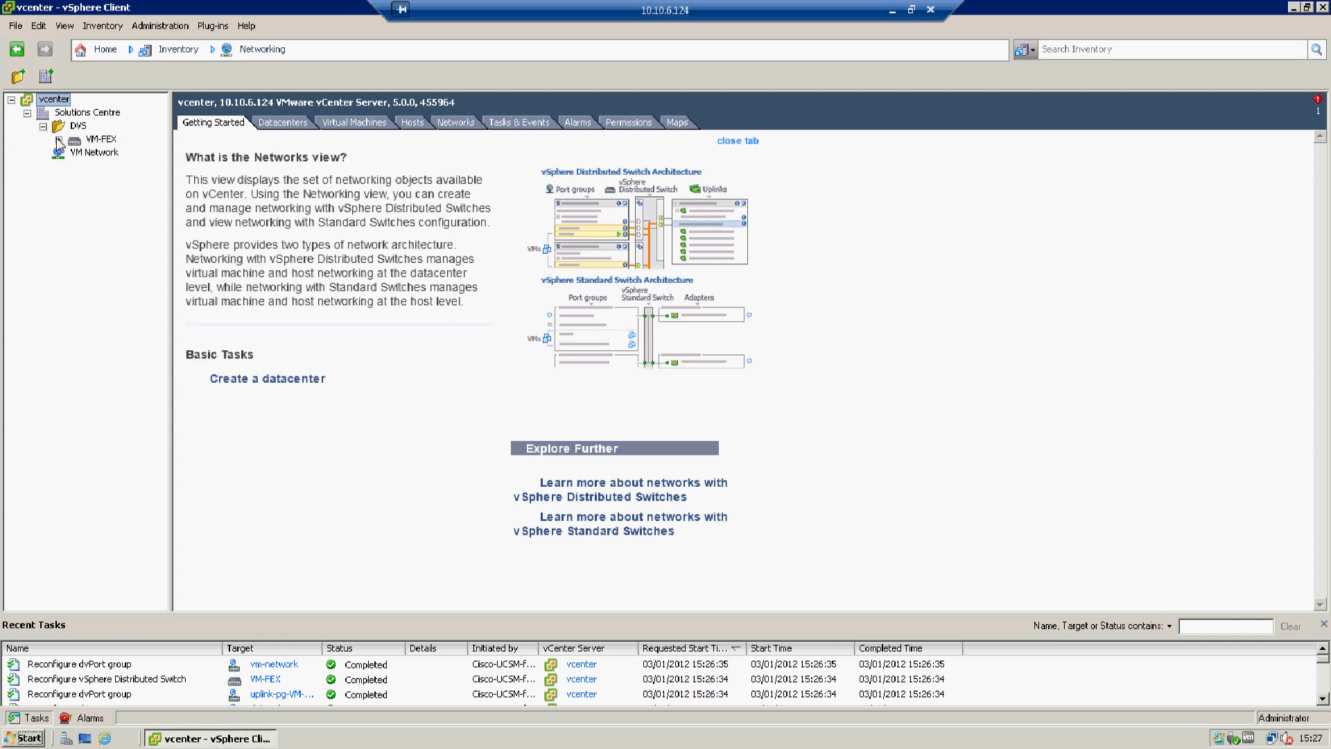
{"action": "left_click", "coordinate": [59, 139]}
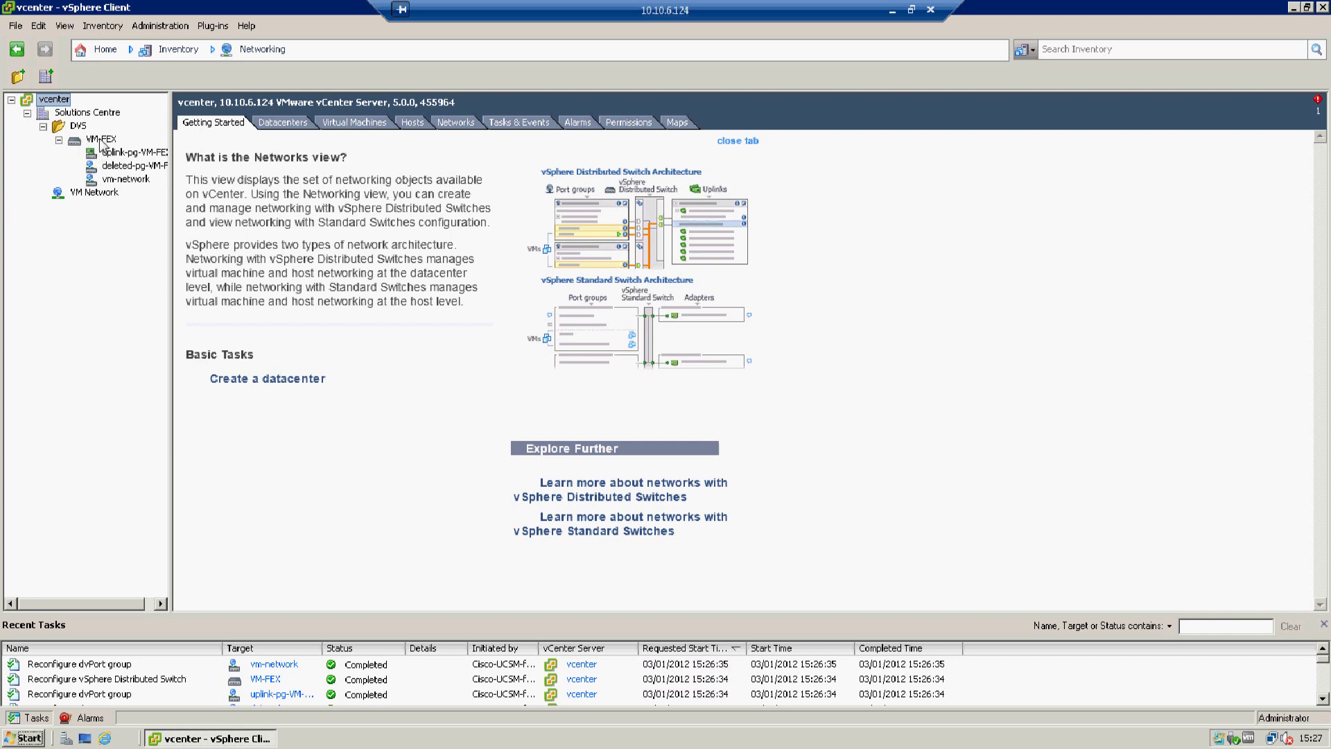
{"action": "left_click", "coordinate": [102, 141]}
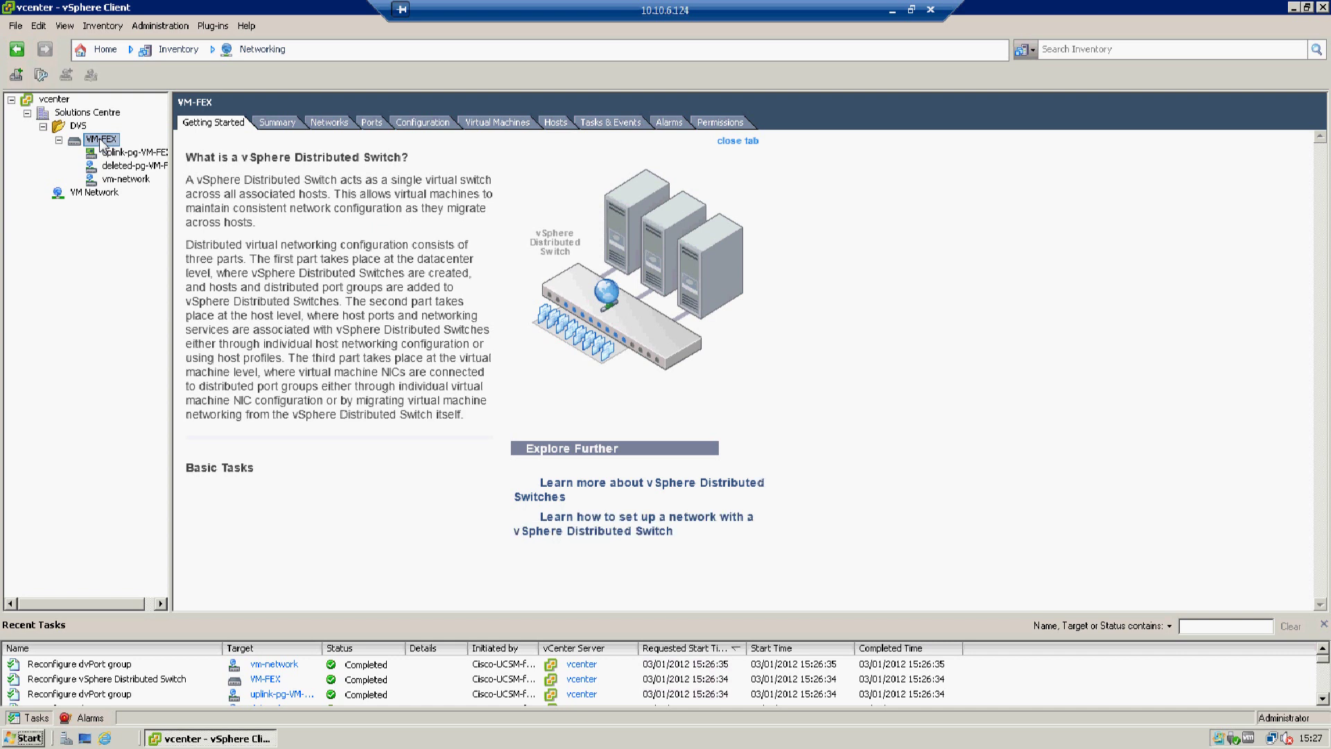
- List the hosts on the vm-network port group, then minimize the remote vSphere session
{"action": "left_click", "coordinate": [59, 140]}
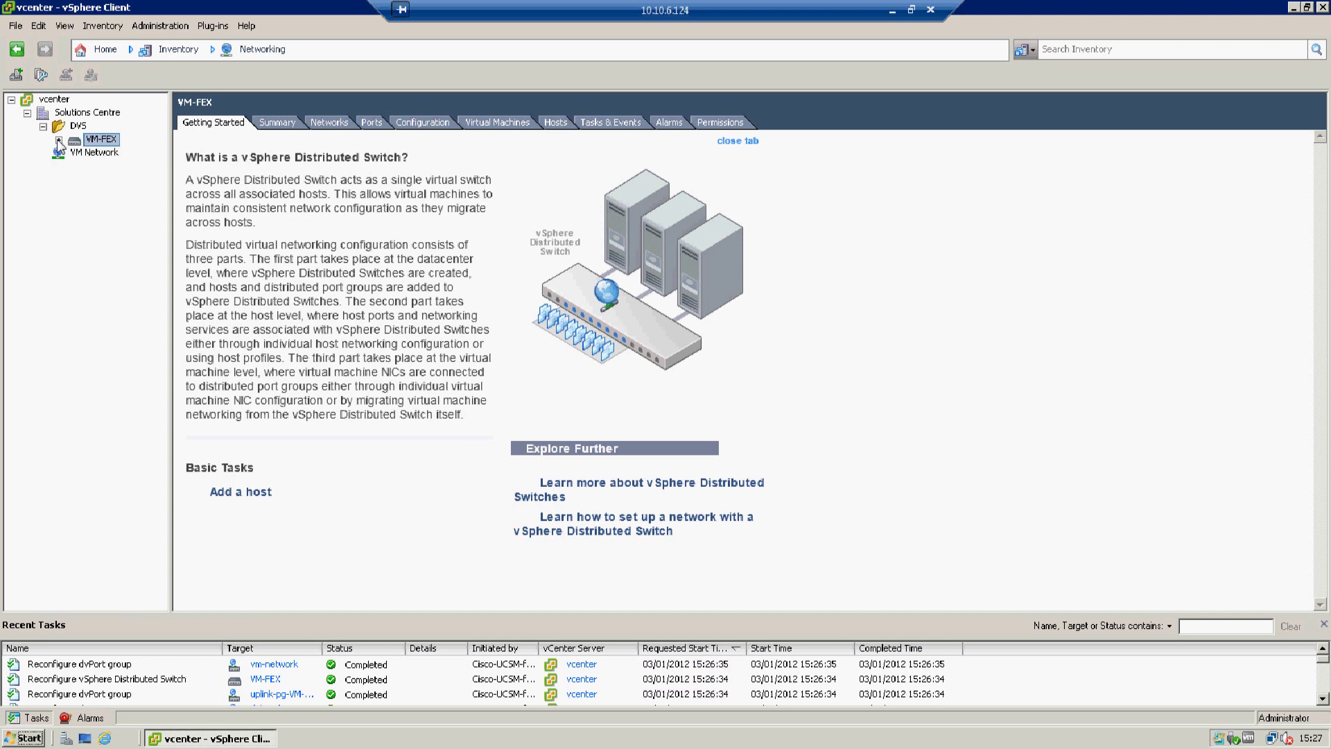
{"action": "left_click", "coordinate": [59, 140]}
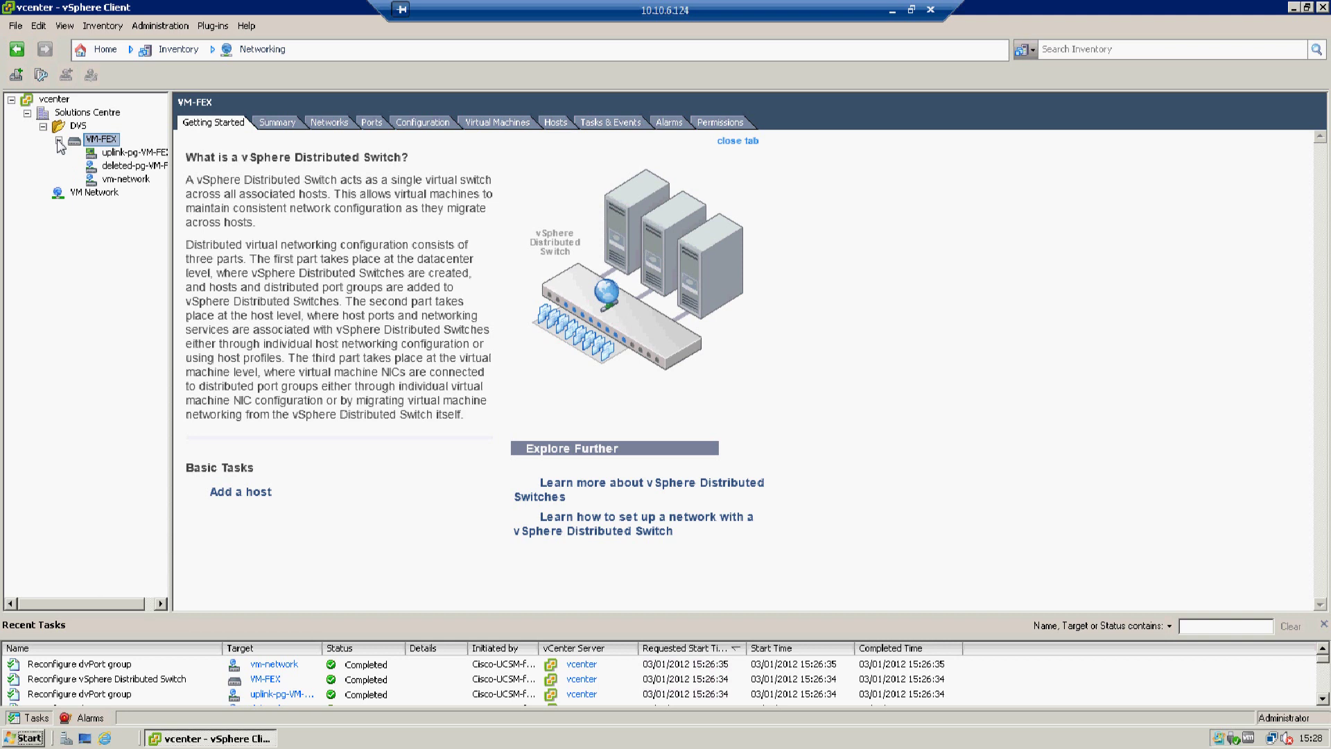
{"action": "left_click", "coordinate": [59, 140]}
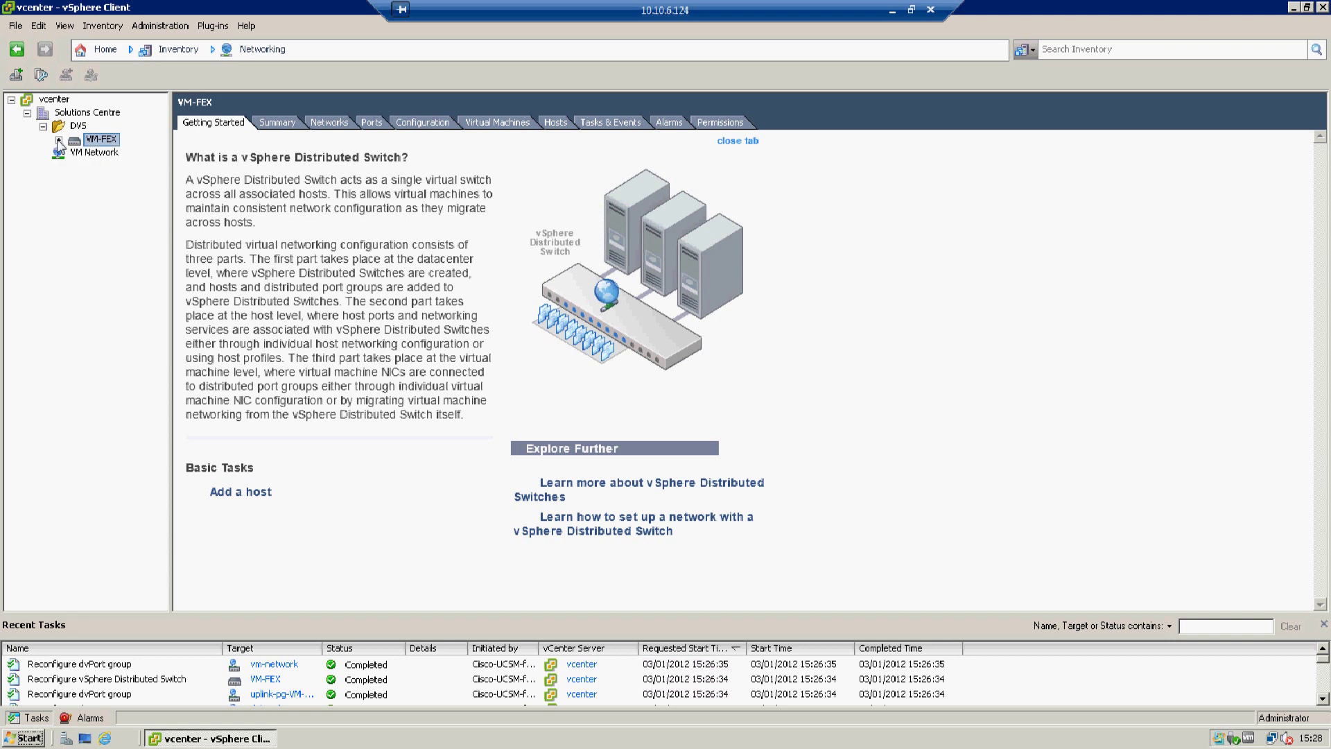
{"action": "left_click", "coordinate": [59, 140]}
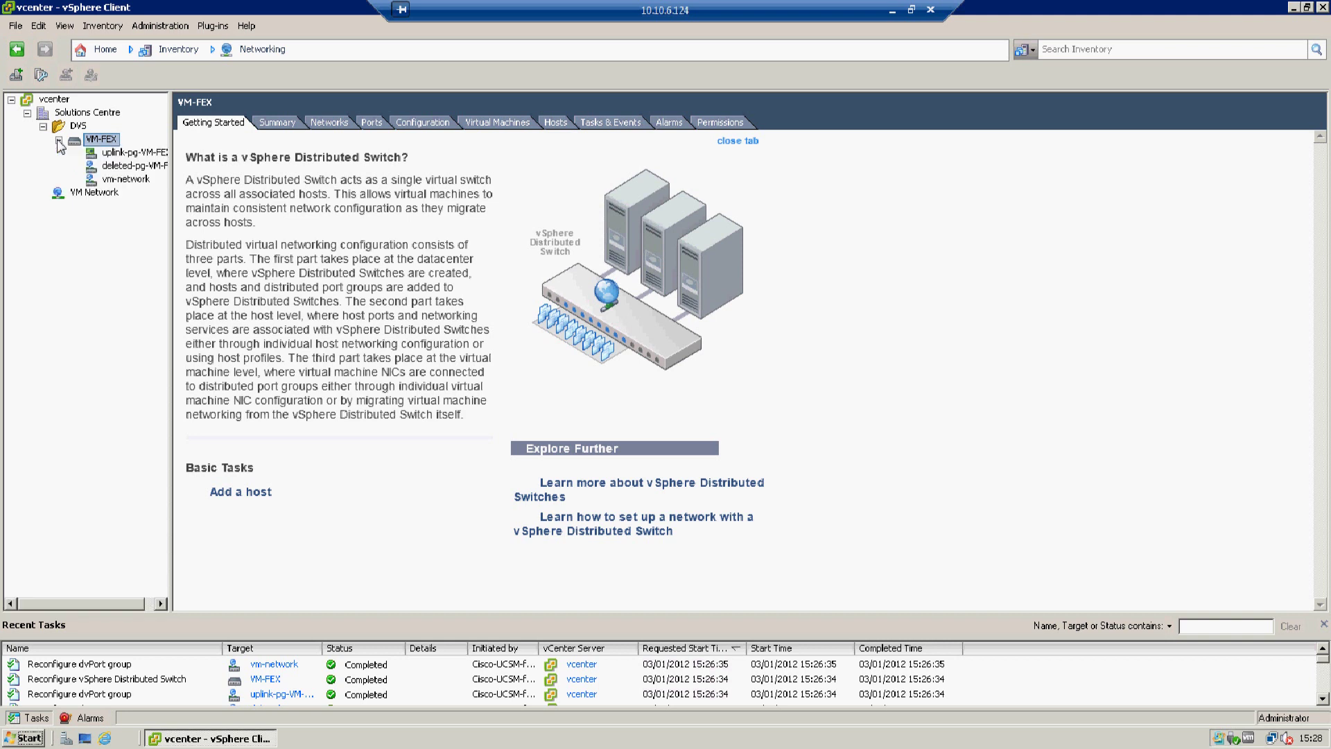
{"action": "left_click", "coordinate": [113, 181]}
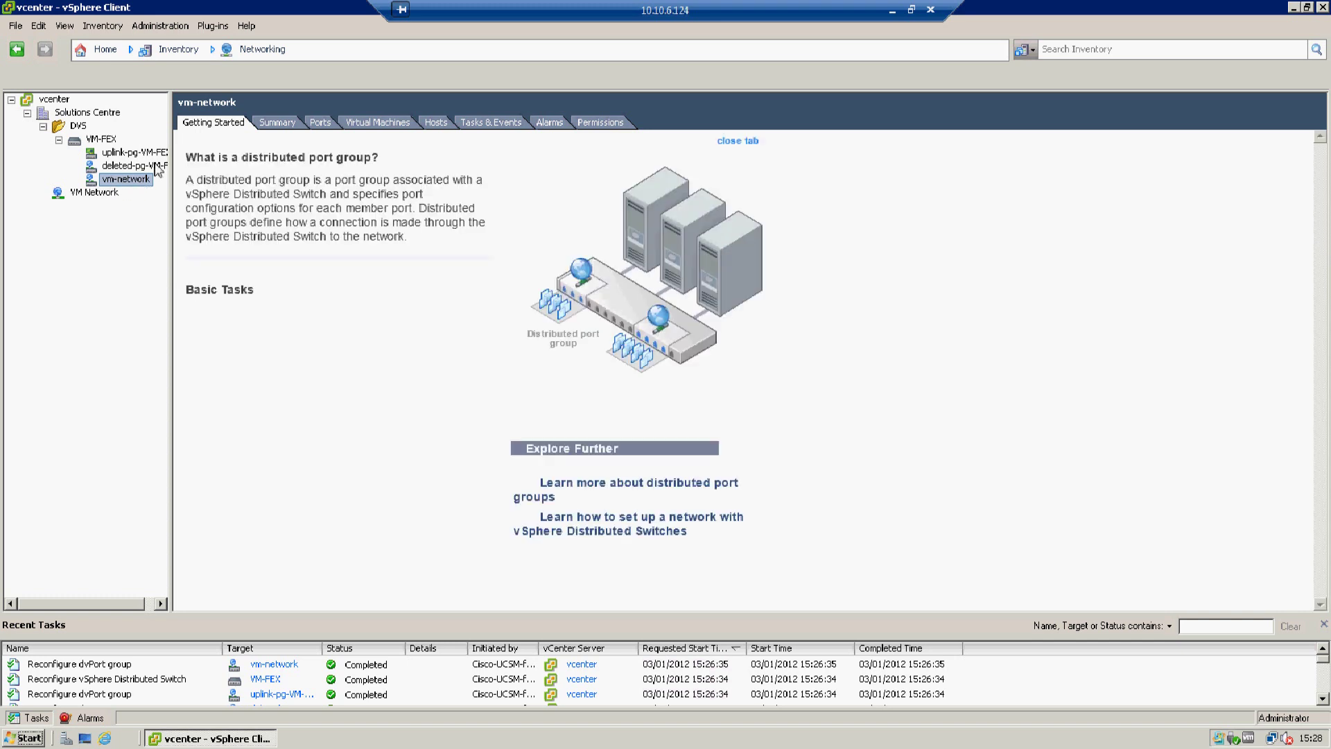
{"action": "left_click", "coordinate": [435, 124]}
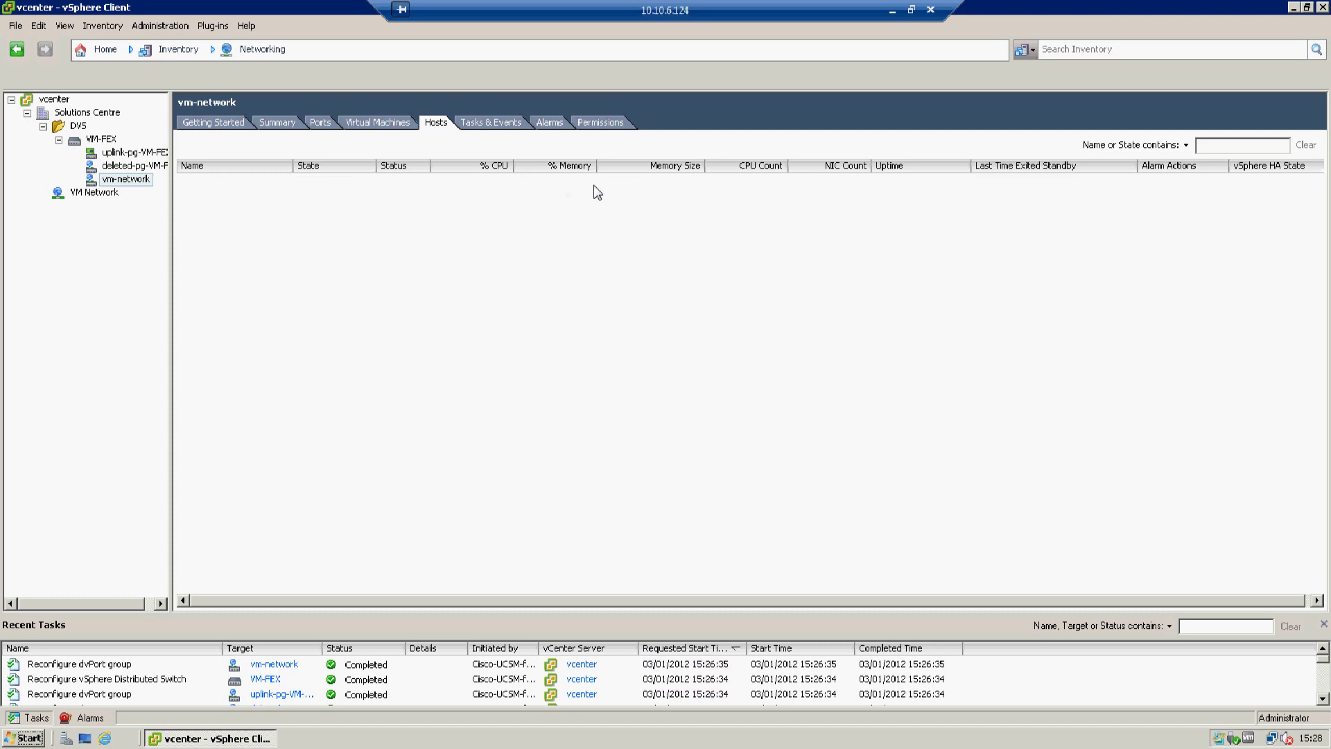
{"action": "left_click", "coordinate": [893, 11]}
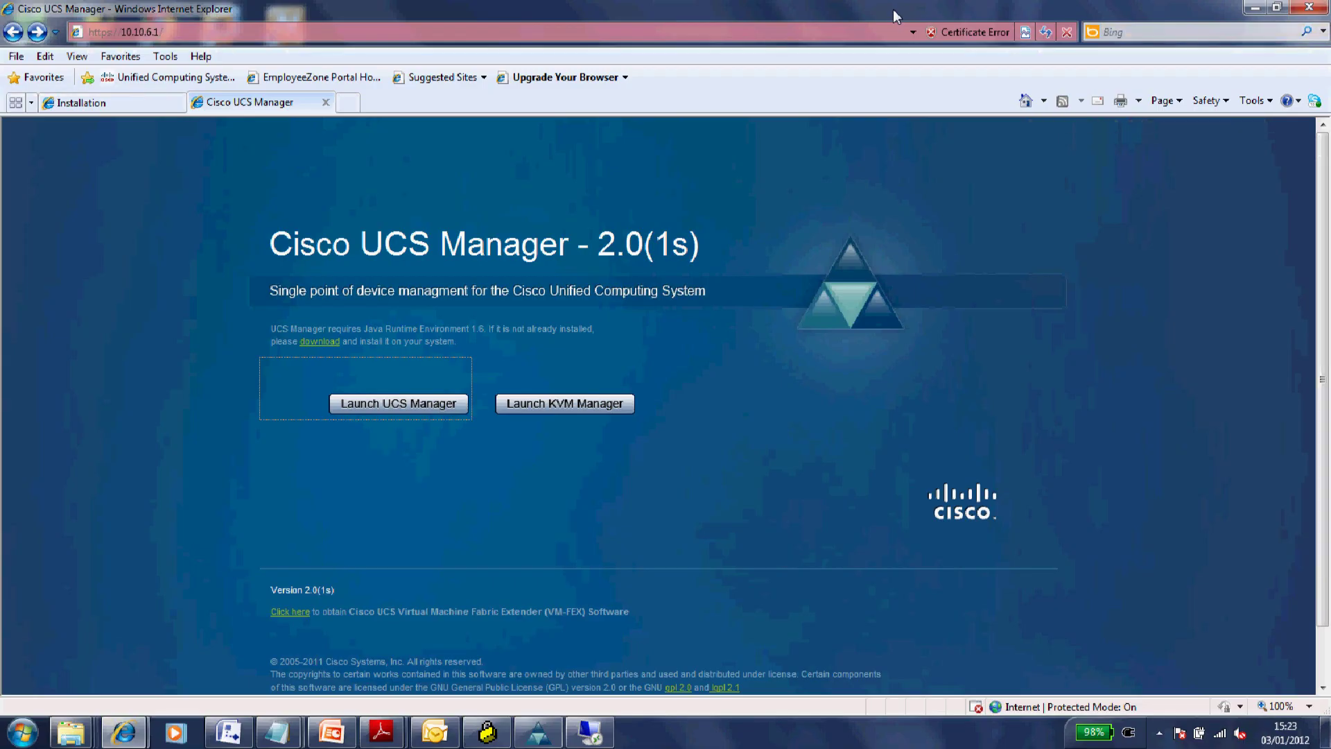
- In UCS Manager's VM tab, list the Port Profiles and start Create Port Profile
{"action": "left_click", "coordinate": [538, 732]}
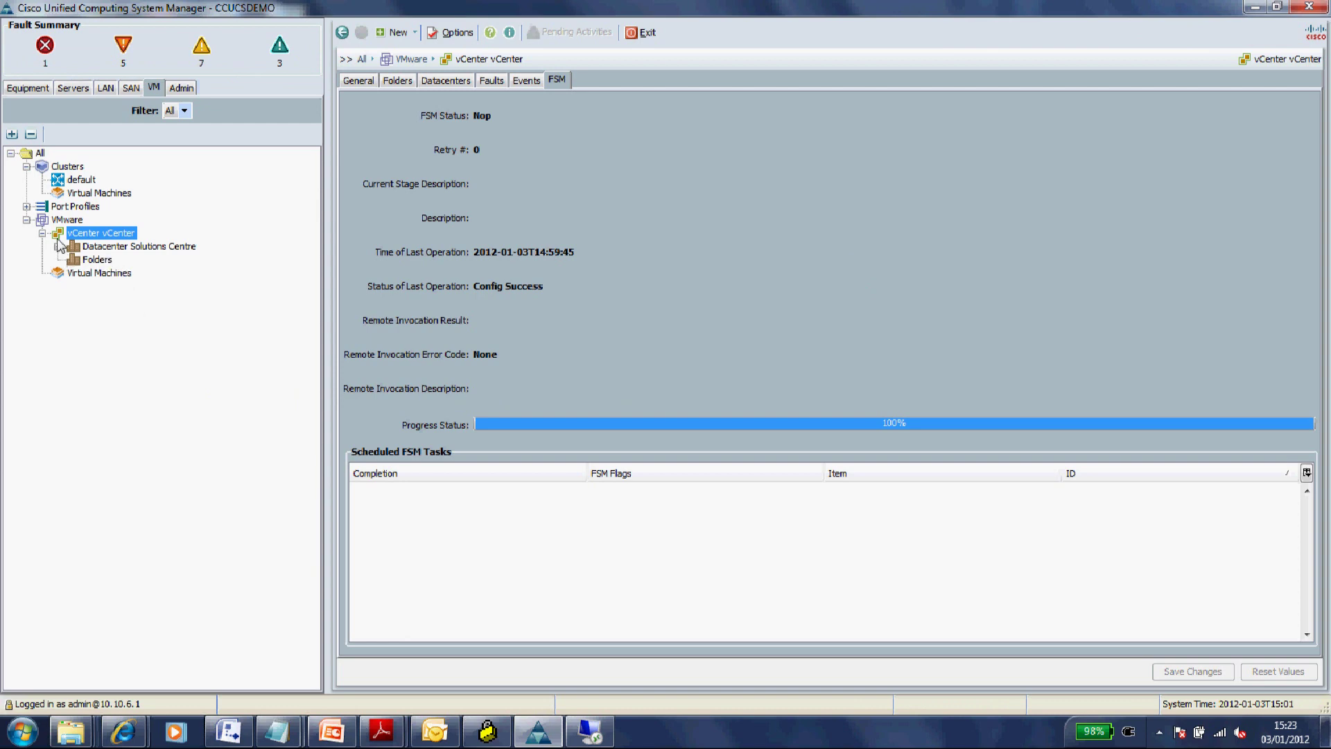
{"action": "left_click", "coordinate": [28, 207]}
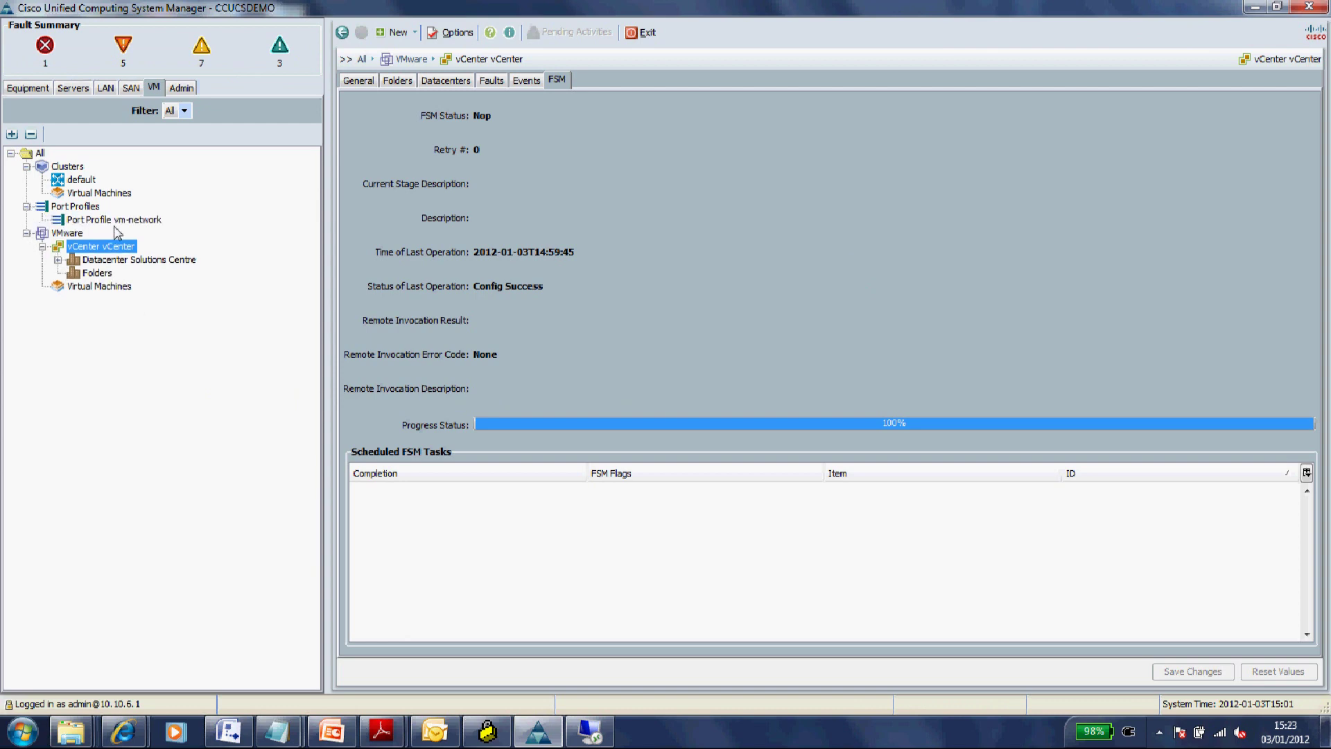
{"action": "left_click", "coordinate": [88, 212]}
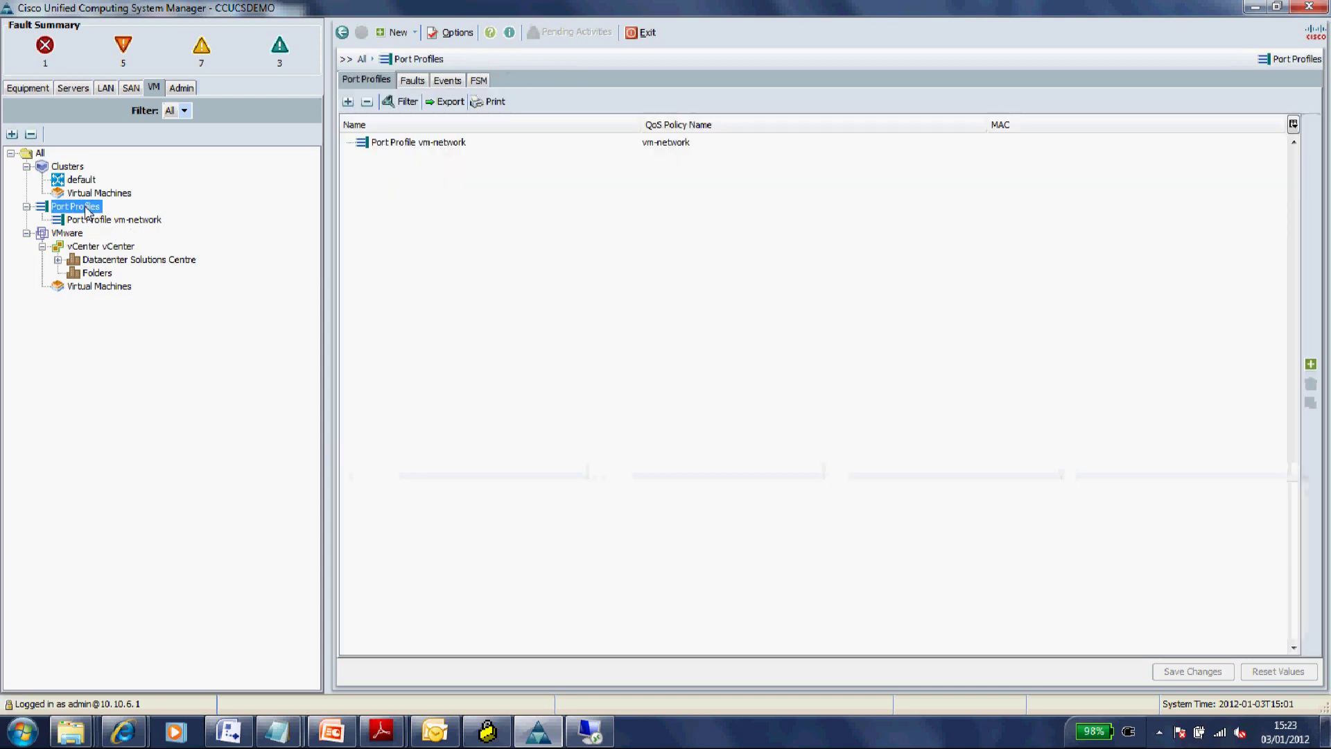
{"action": "right_click", "coordinate": [88, 211]}
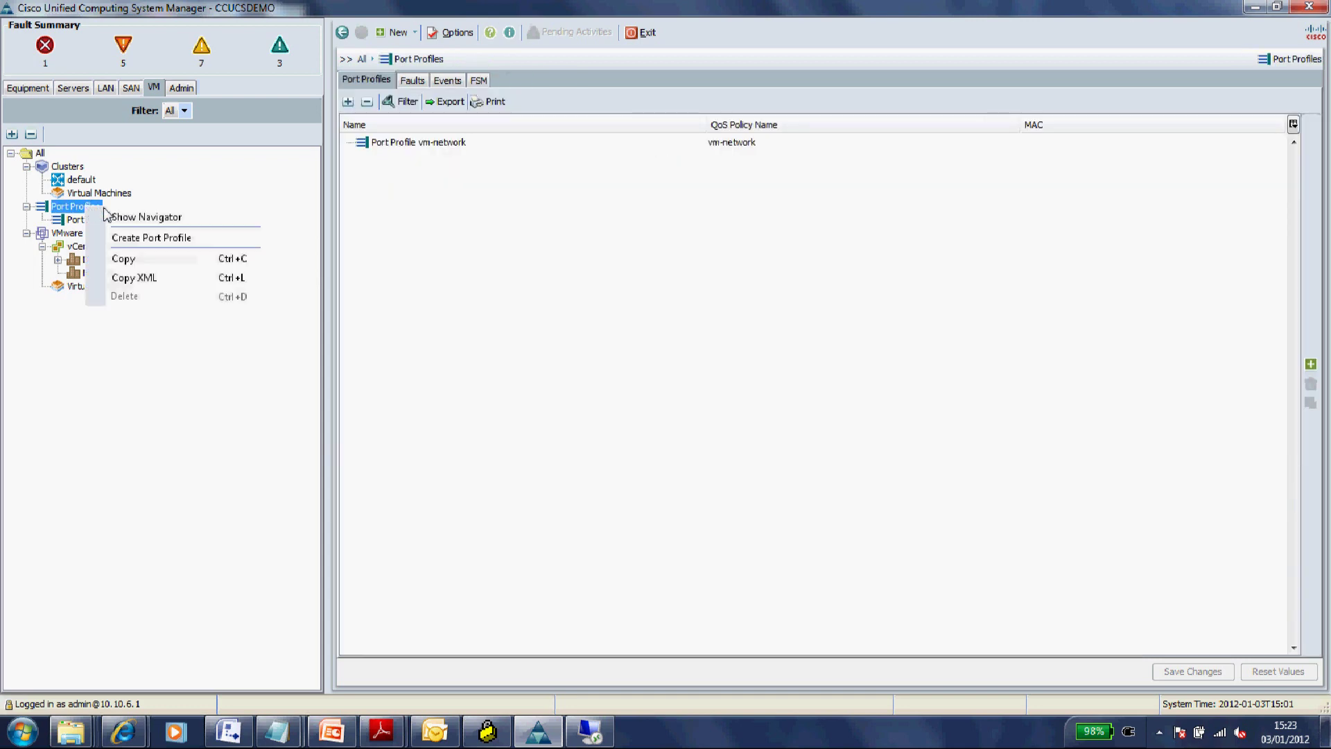
{"action": "left_click", "coordinate": [160, 234]}
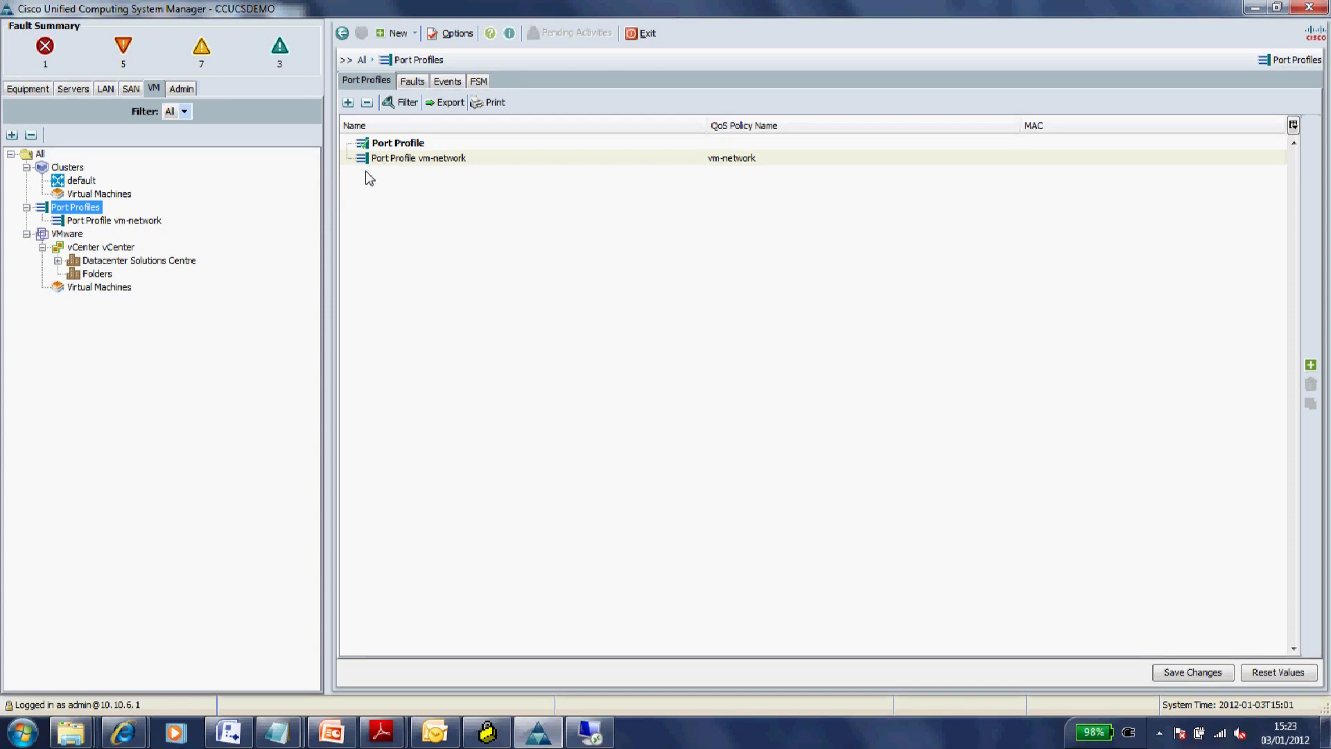
{"action": "left_click", "coordinate": [399, 144]}
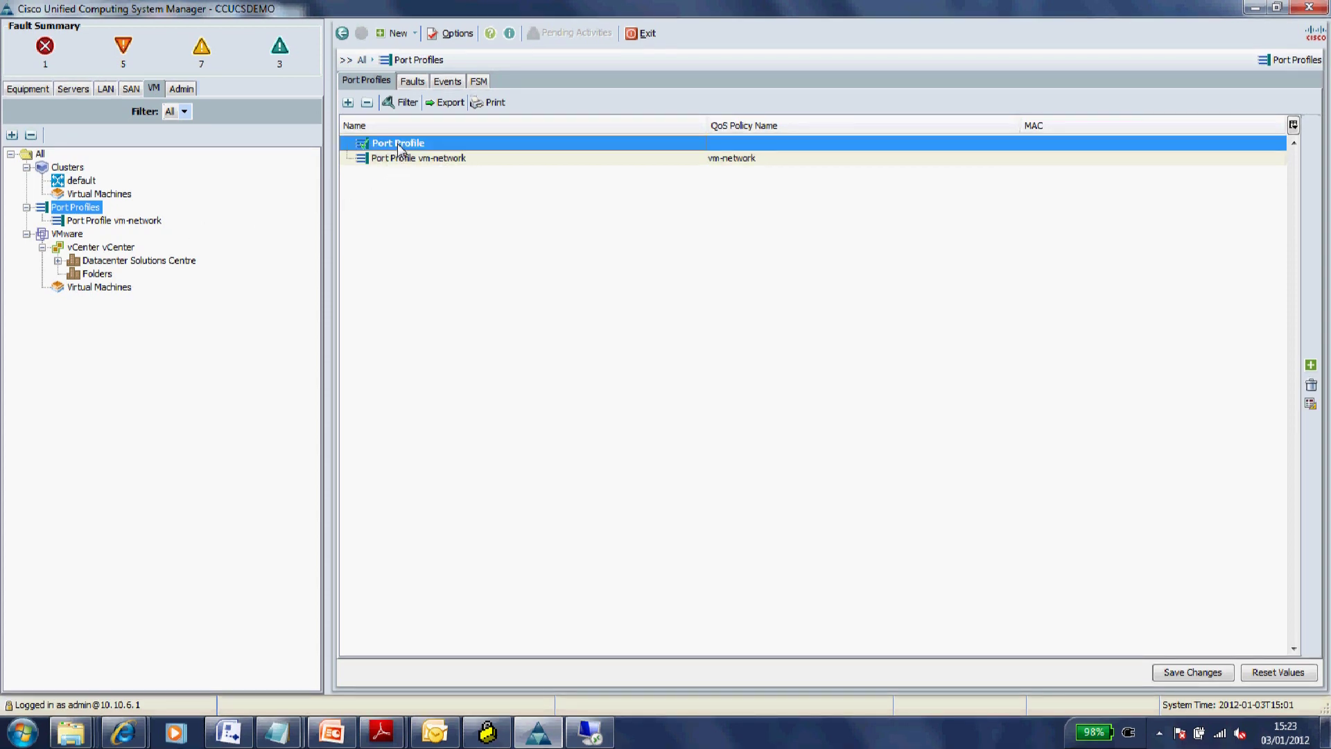
{"action": "right_click", "coordinate": [400, 143]}
- Create port profile 'vmotion' with VLAN 107 ticked as the native VLAN, and confirm
{"action": "left_click", "coordinate": [451, 176]}
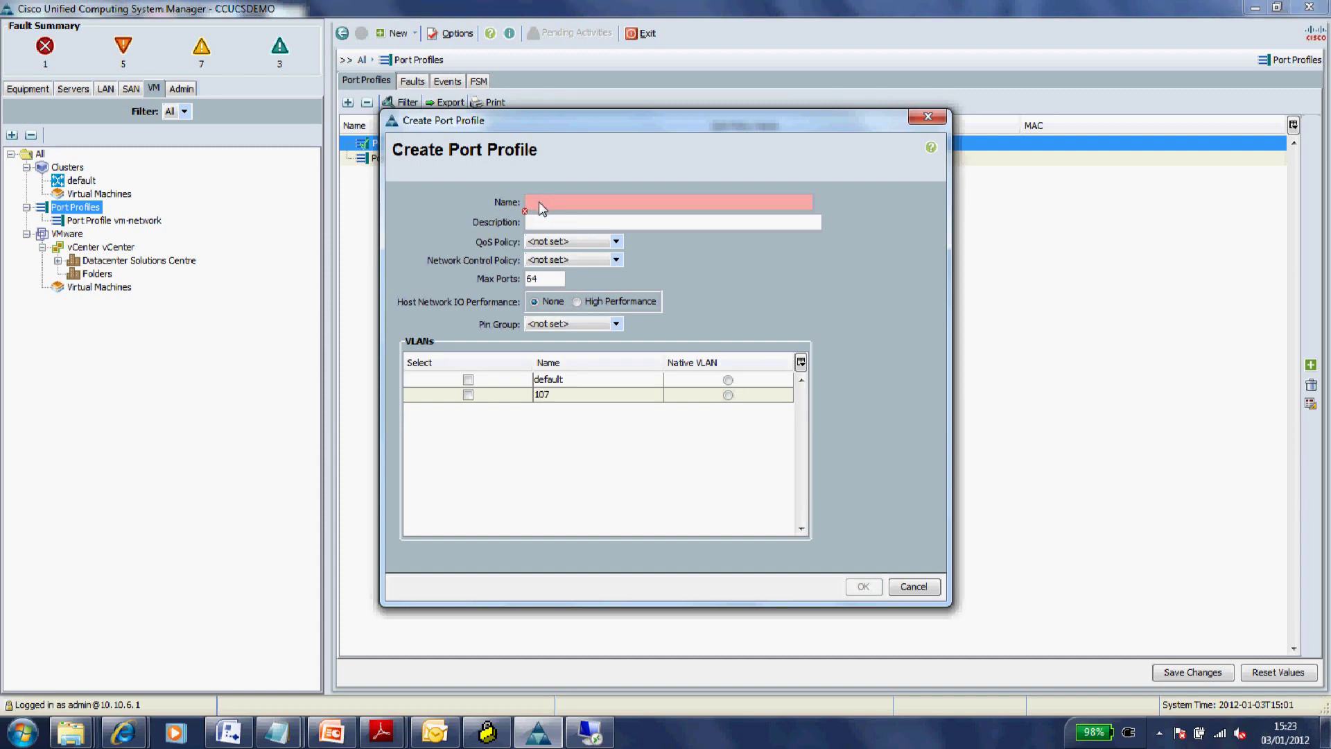
{"action": "left_click", "coordinate": [539, 202]}
{"action": "type", "text": "vmotion"}
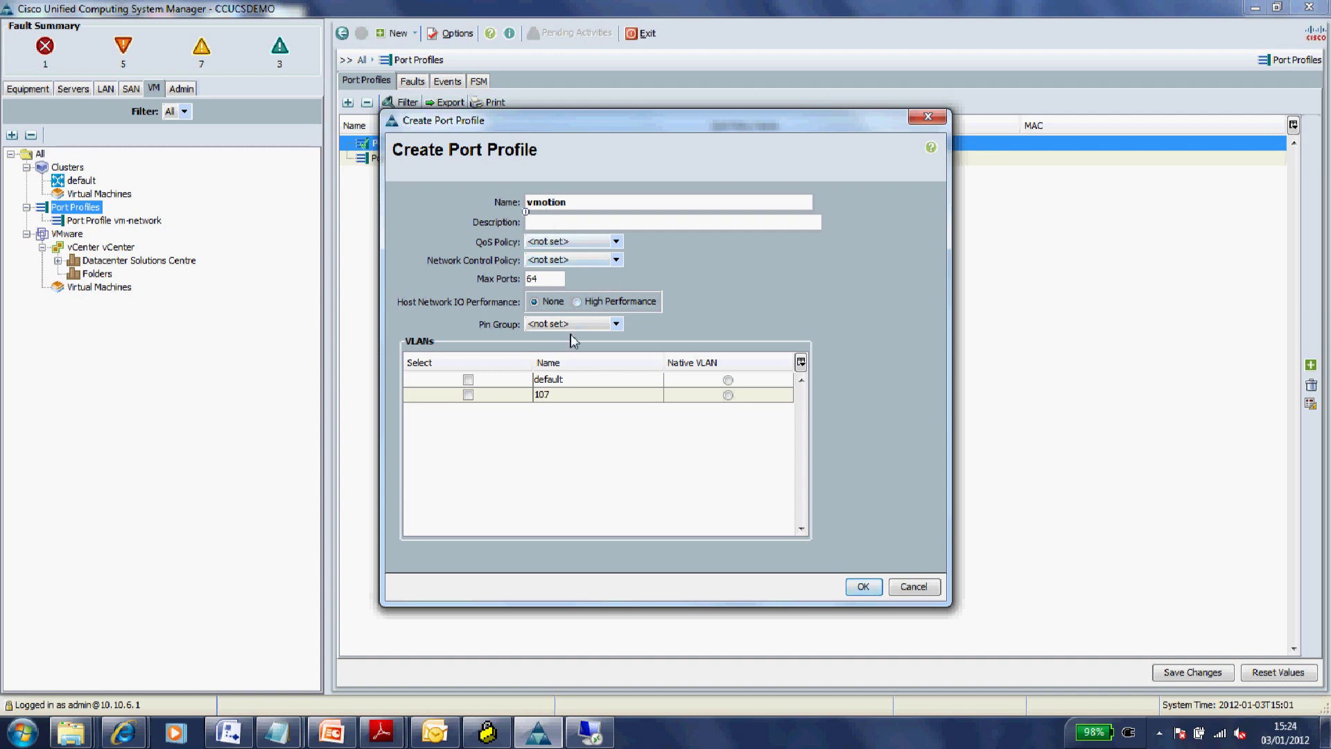
{"action": "left_click", "coordinate": [468, 394]}
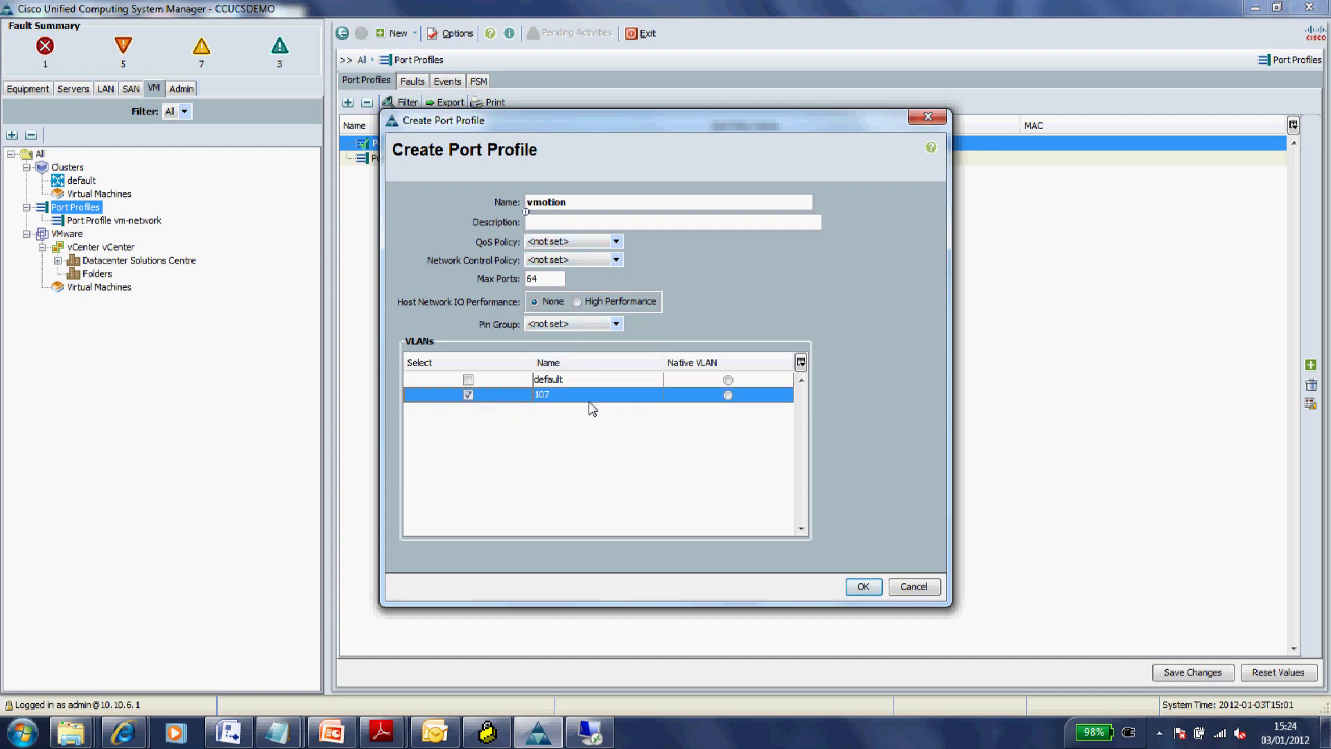
{"action": "left_click", "coordinate": [728, 395]}
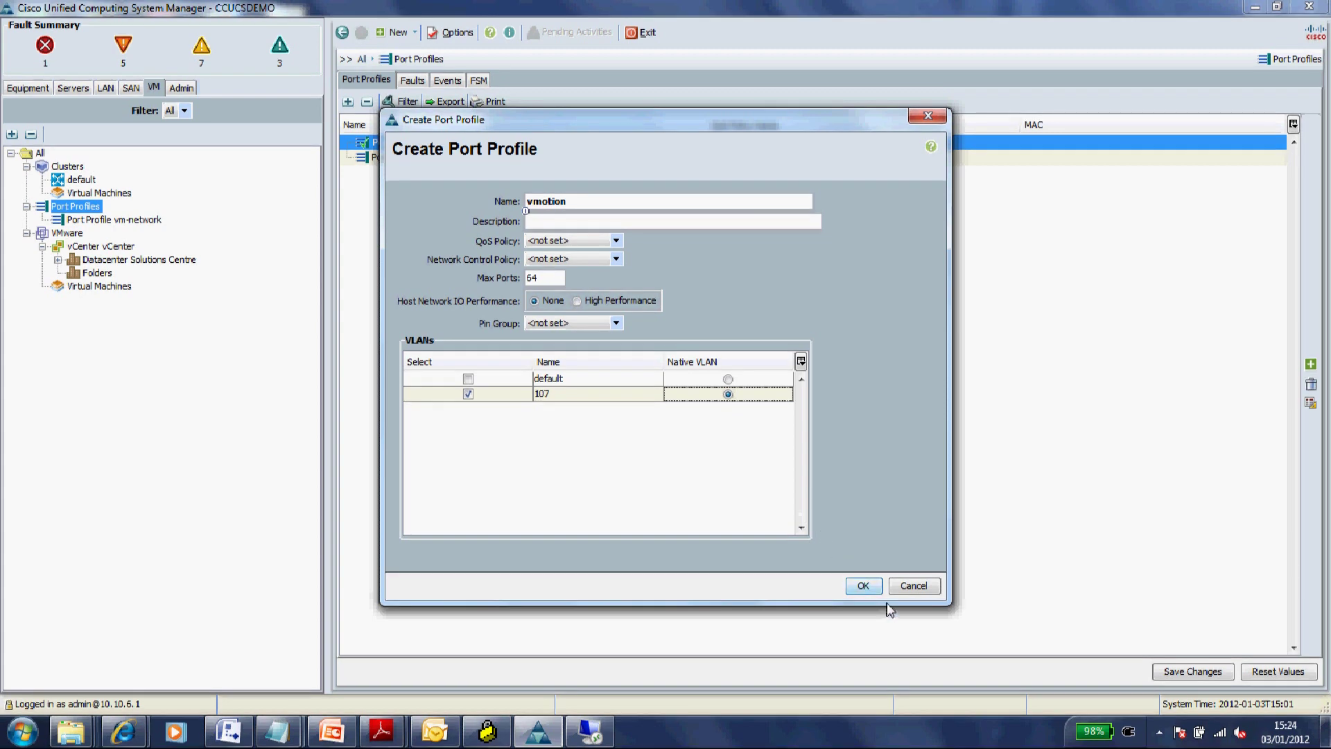
{"action": "left_click", "coordinate": [864, 587]}
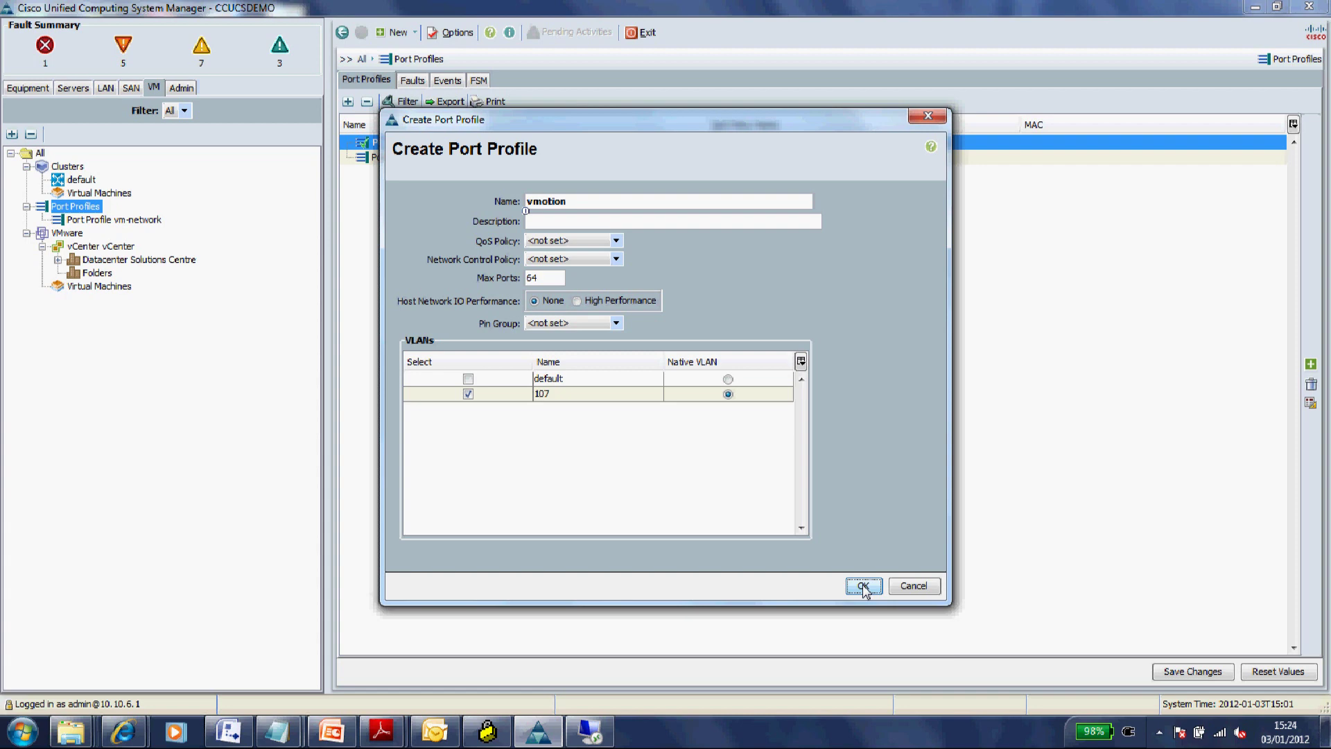
{"action": "left_click", "coordinate": [864, 586]}
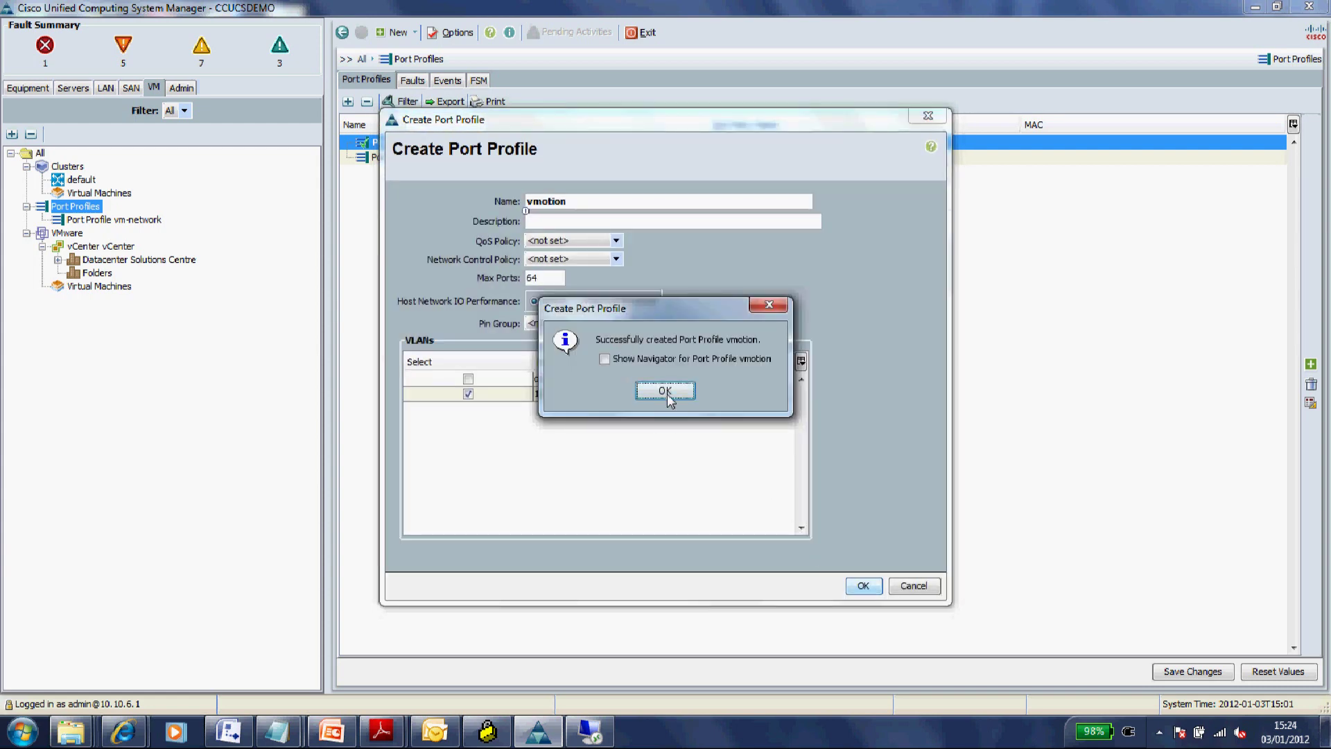
{"action": "left_click", "coordinate": [664, 391]}
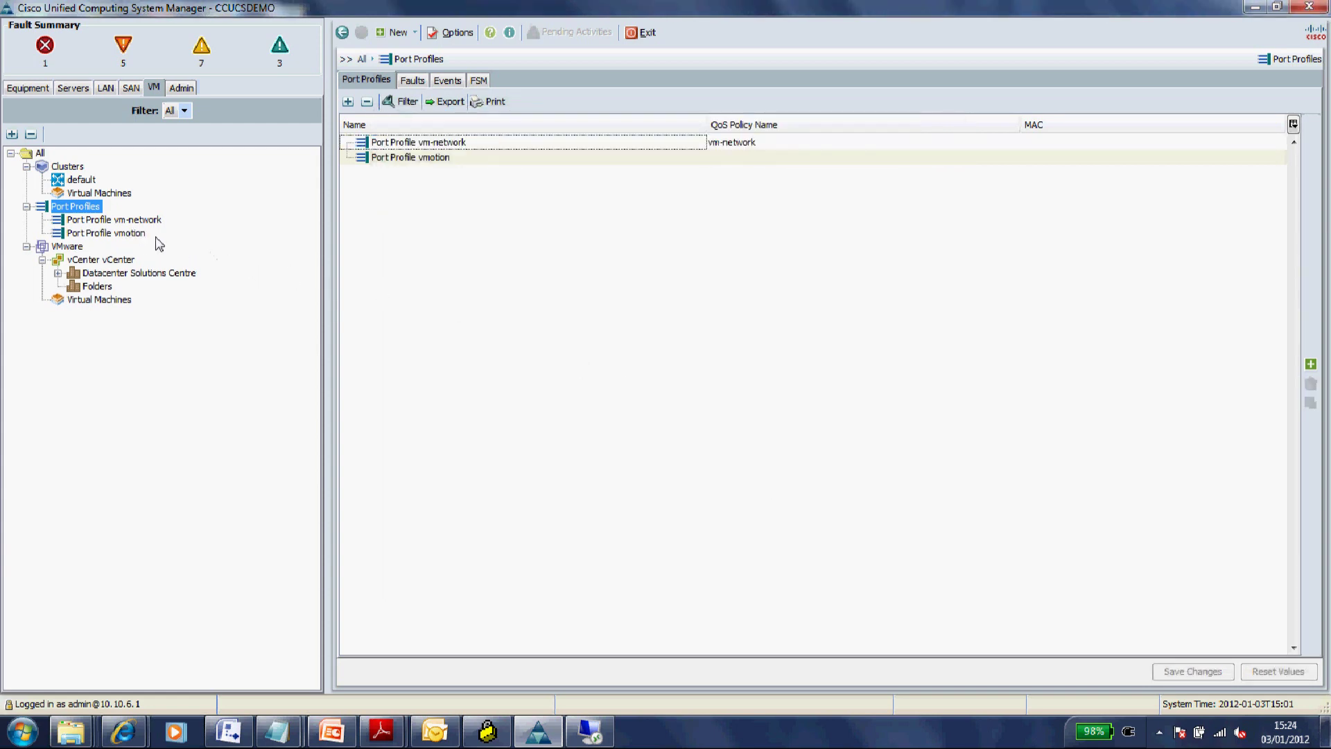
- Start a new profile client named vmotion on the vmotion port profile
{"action": "left_click", "coordinate": [132, 233]}
{"action": "right_click", "coordinate": [132, 233]}
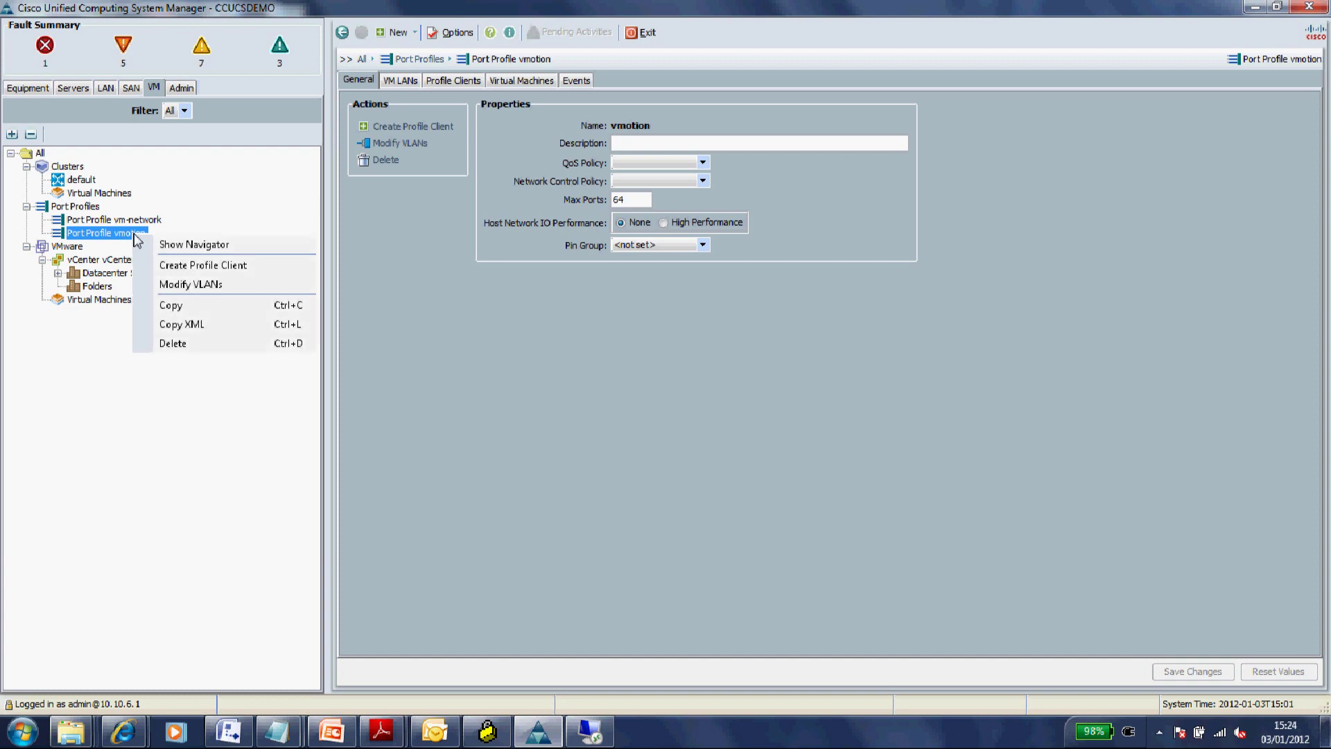
{"action": "left_click", "coordinate": [199, 268]}
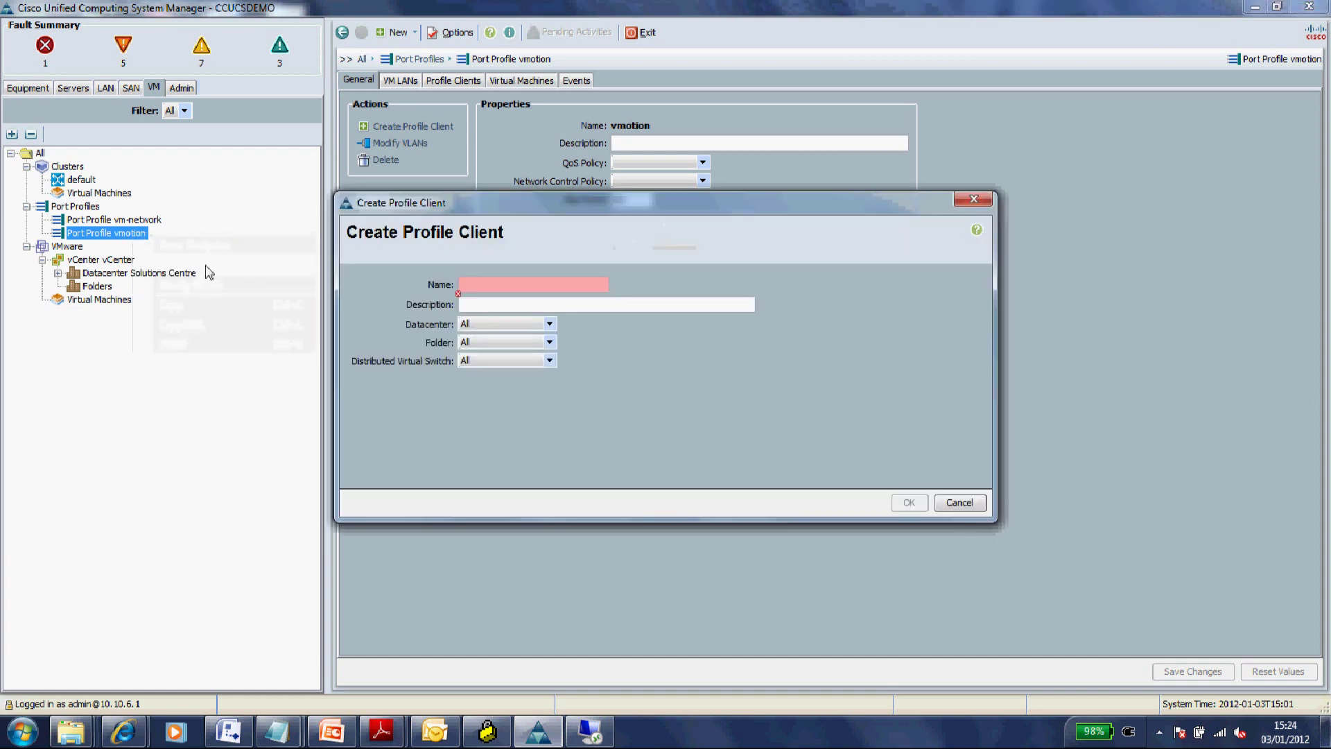
{"action": "type", "text": "vmotion"}
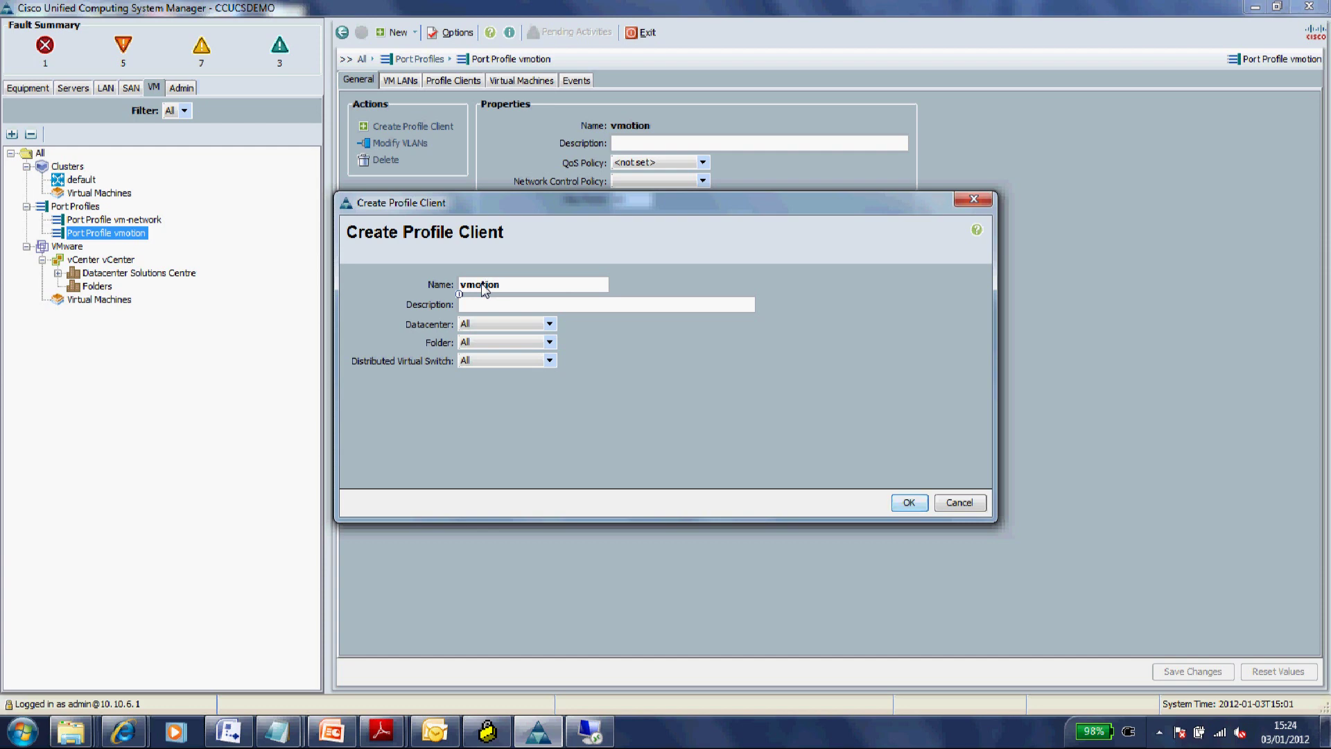
- Target datacenter Solutions Centre, folder DVS, switch VM-FEX, and create the client
{"action": "left_click", "coordinate": [550, 324]}
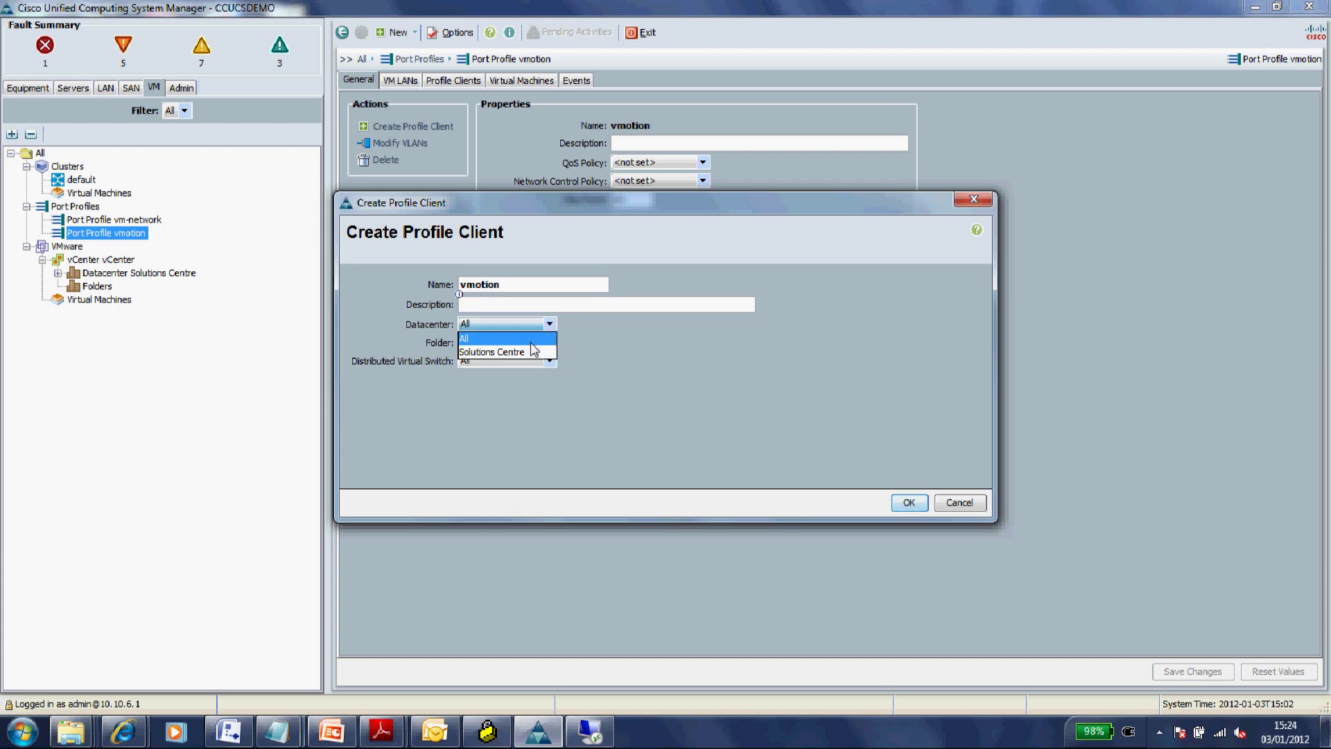
{"action": "left_click", "coordinate": [531, 351]}
{"action": "left_click", "coordinate": [549, 343]}
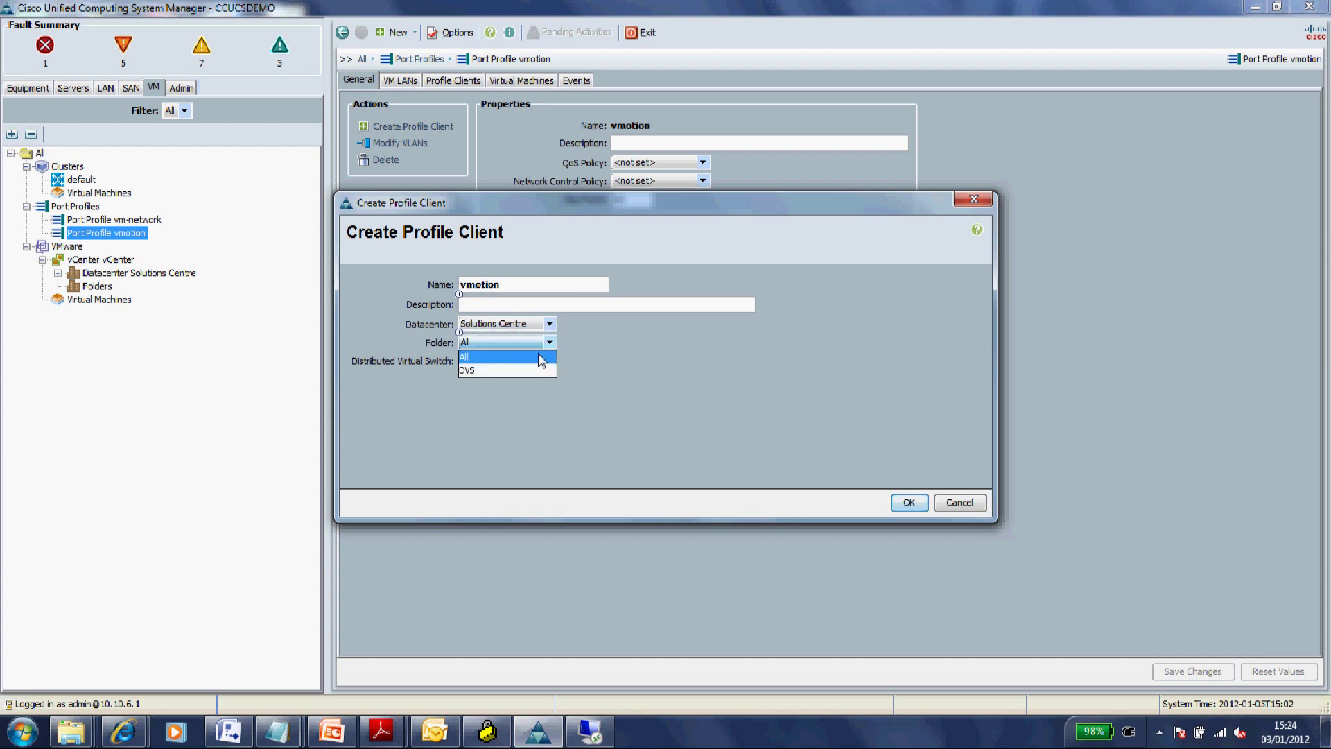
{"action": "left_click", "coordinate": [518, 369]}
{"action": "left_click", "coordinate": [549, 360]}
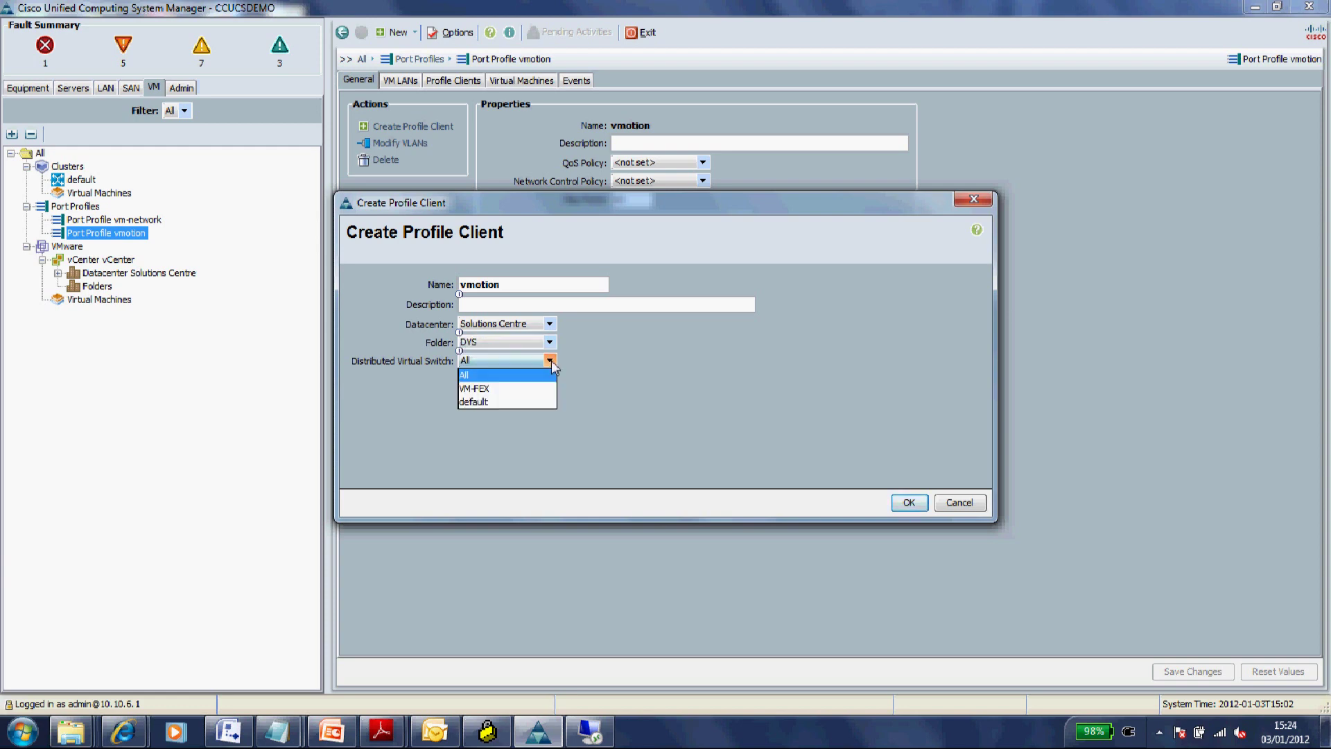
{"action": "left_click", "coordinate": [505, 389]}
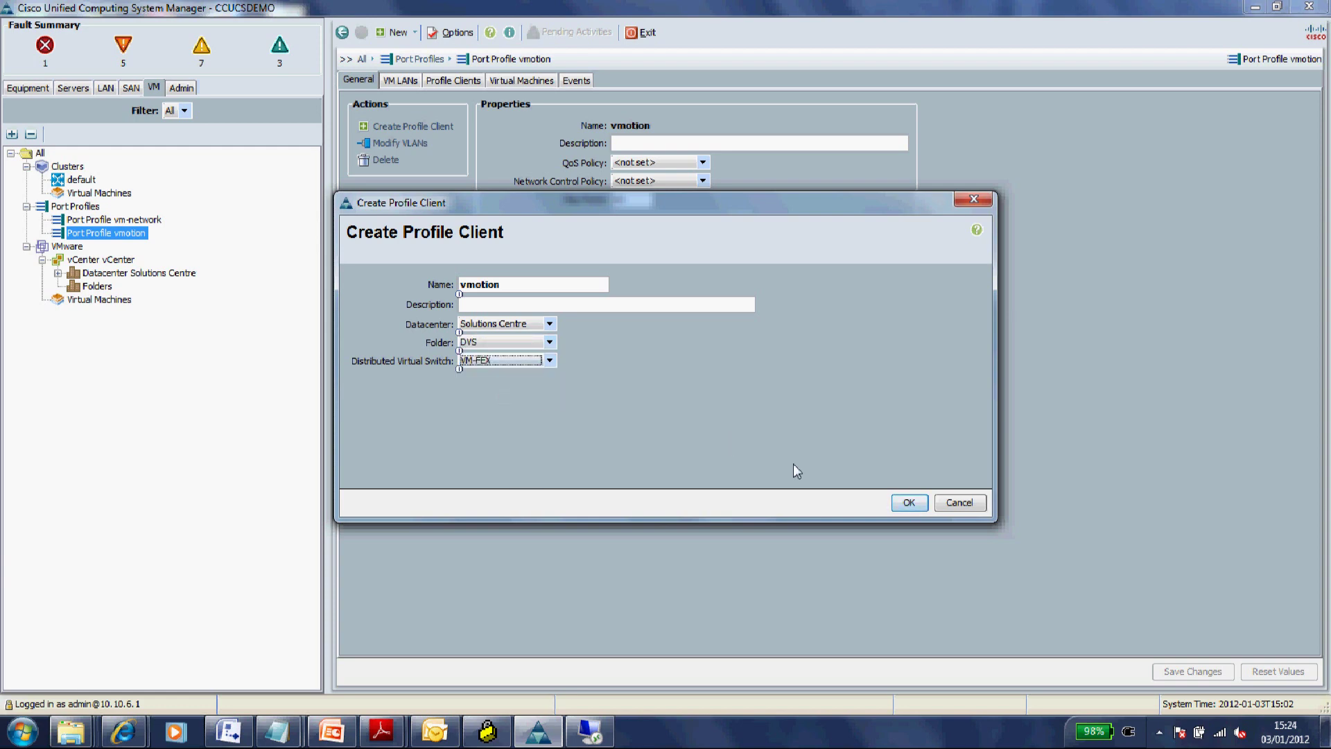
{"action": "left_click", "coordinate": [898, 508]}
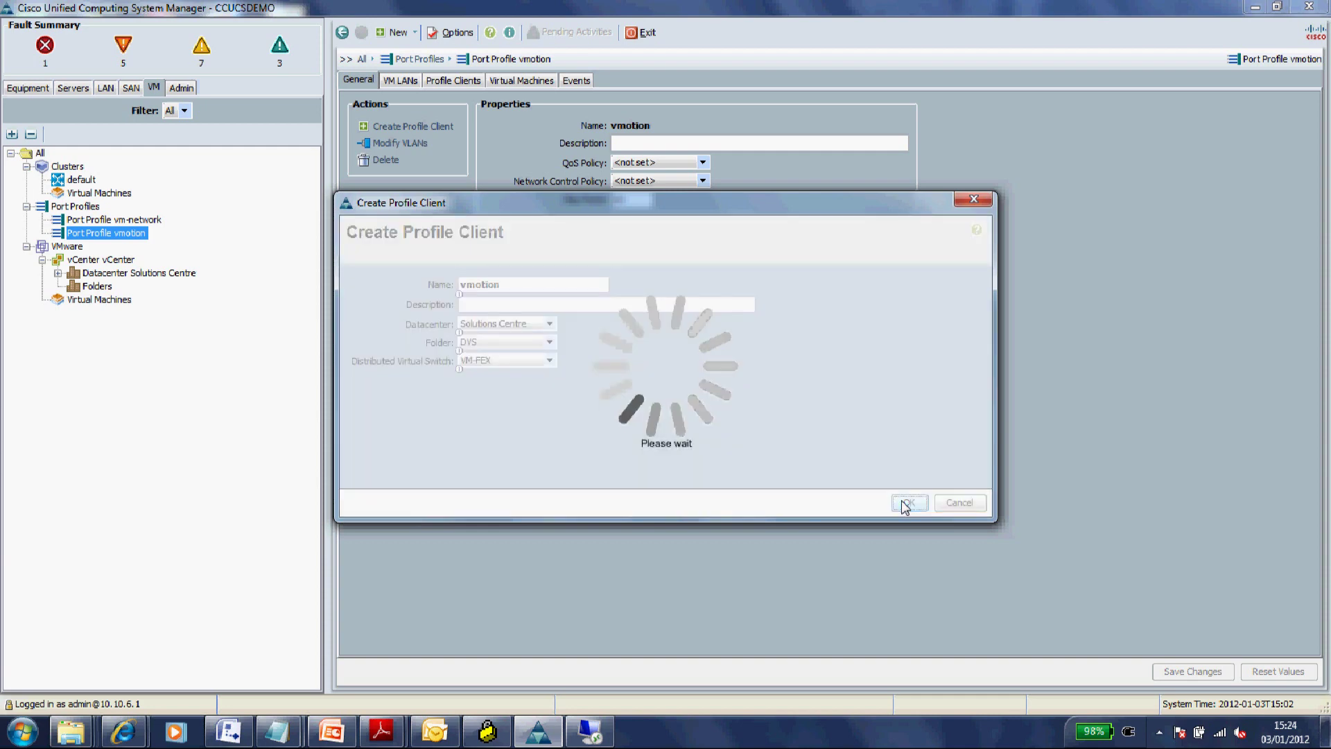
{"action": "left_click", "coordinate": [690, 393]}
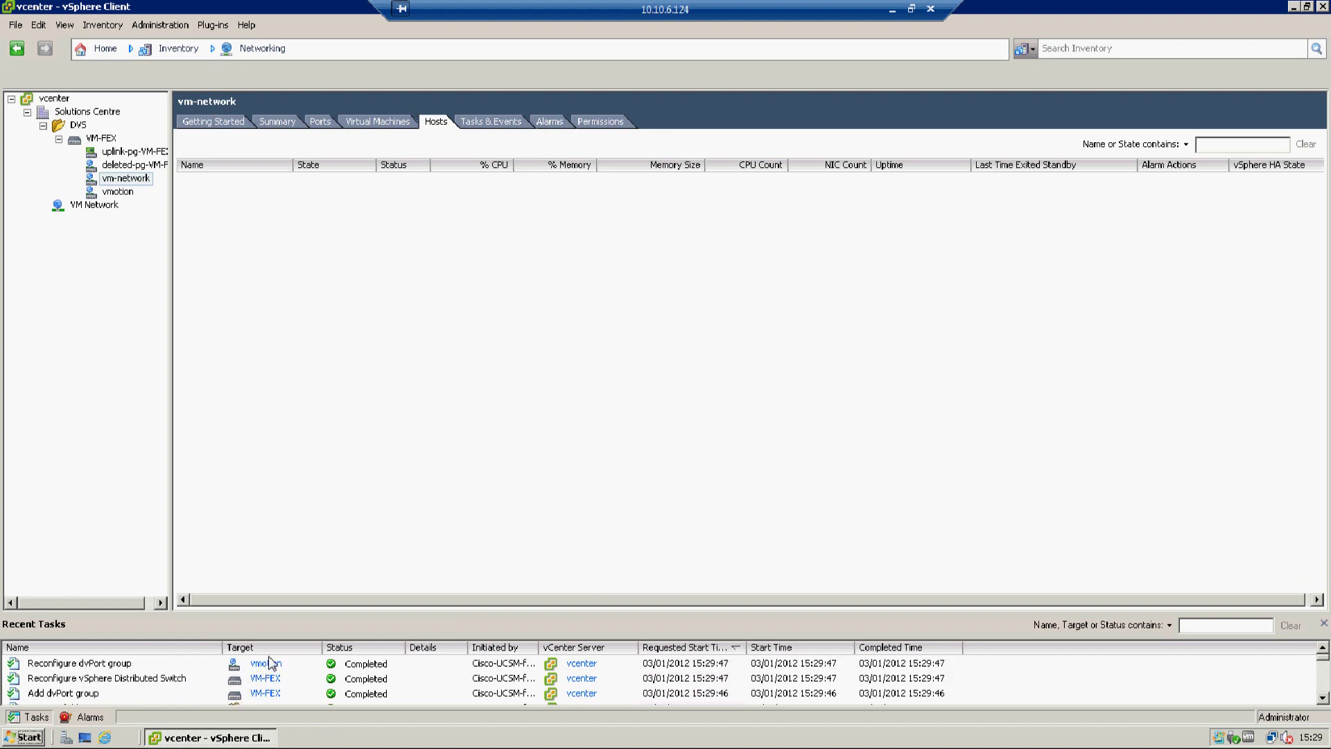
- Check vm-network and VM-FEX in vSphere's Networking tree, then minimize the remote session
{"action": "left_click", "coordinate": [129, 183]}
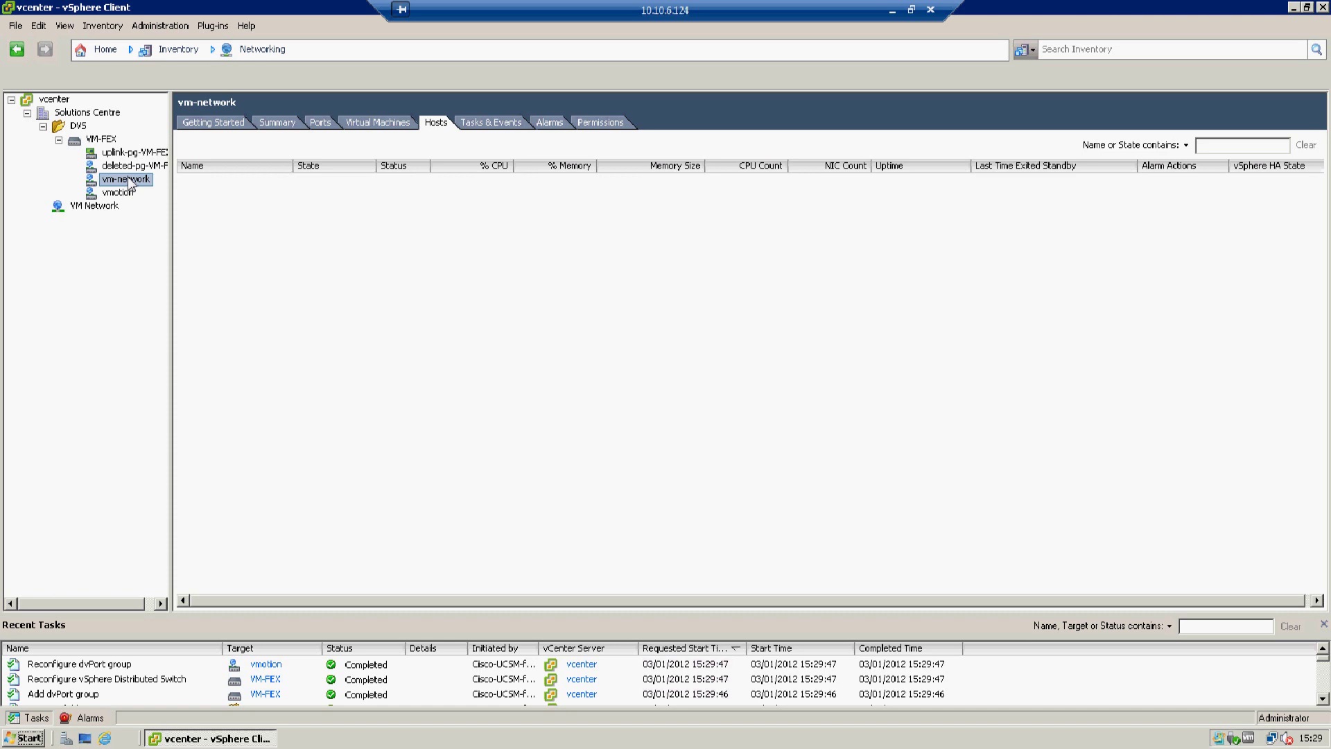
{"action": "right_click", "coordinate": [130, 183]}
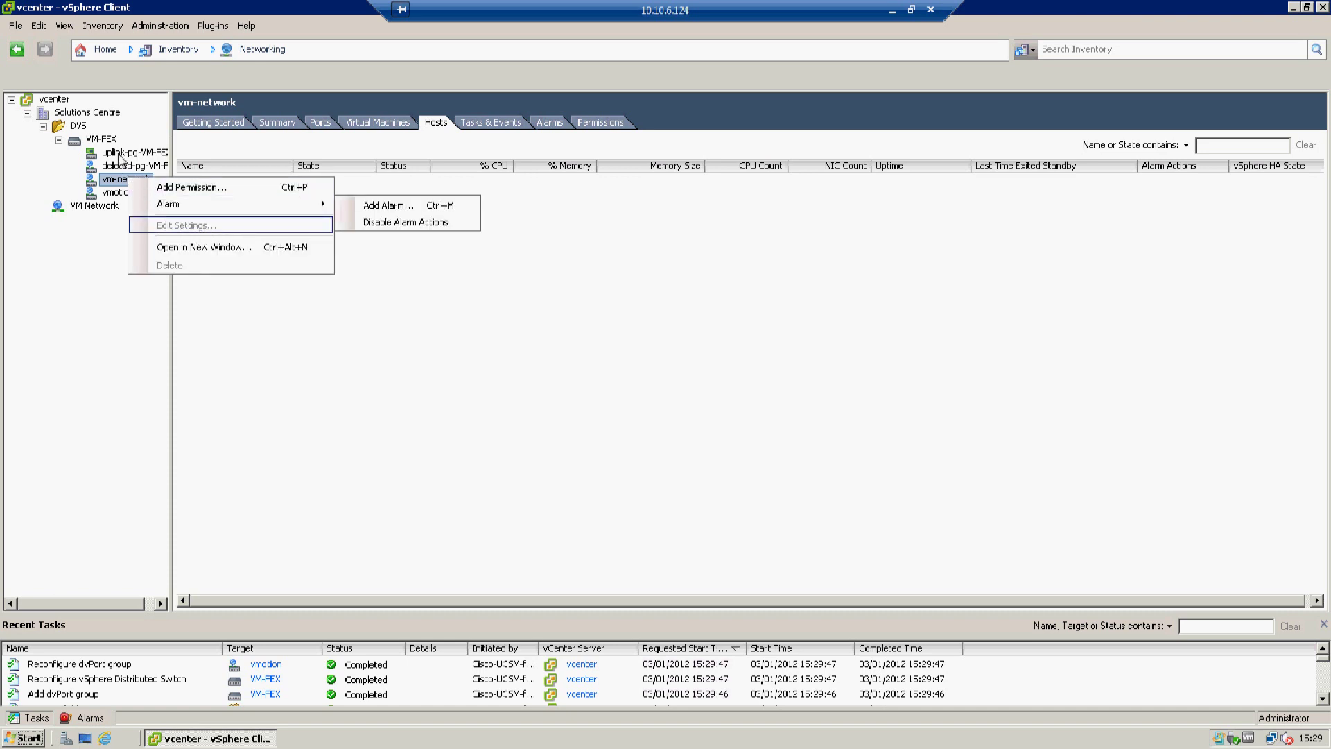
{"action": "left_click", "coordinate": [101, 140]}
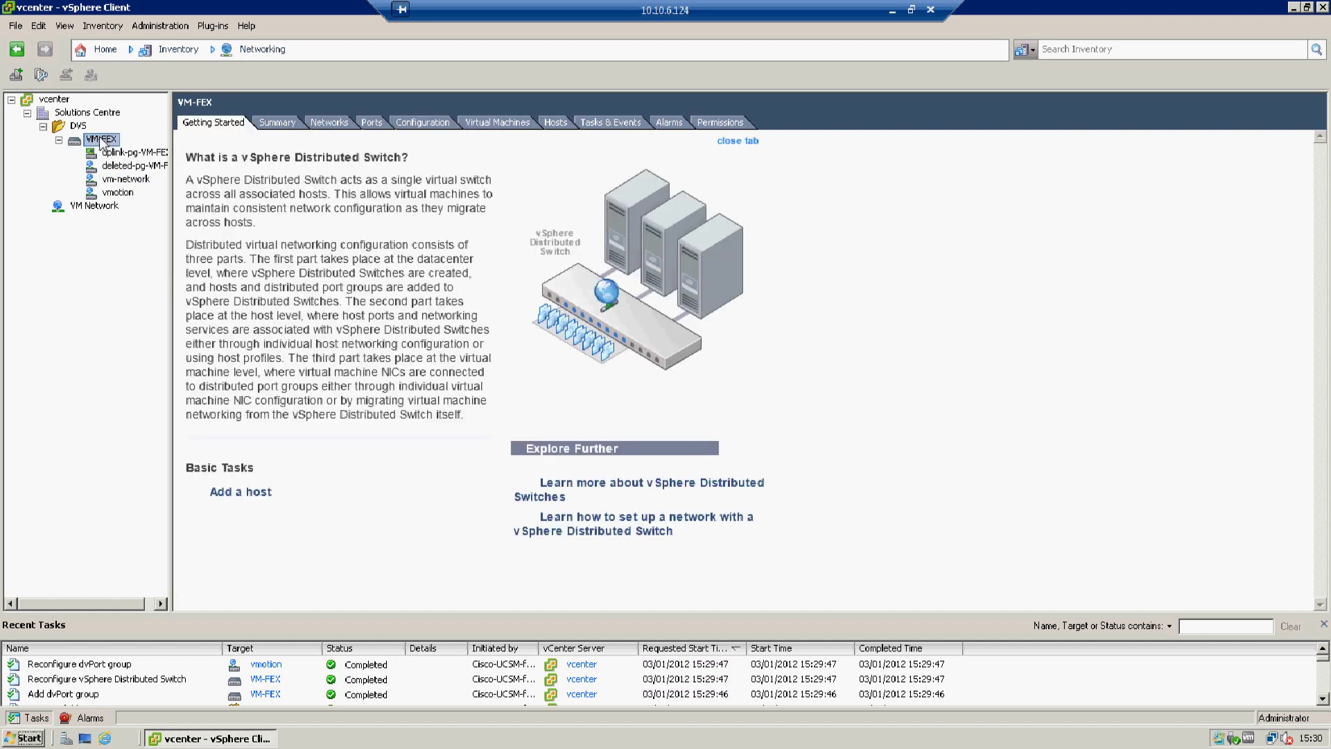
{"action": "right_click", "coordinate": [101, 140]}
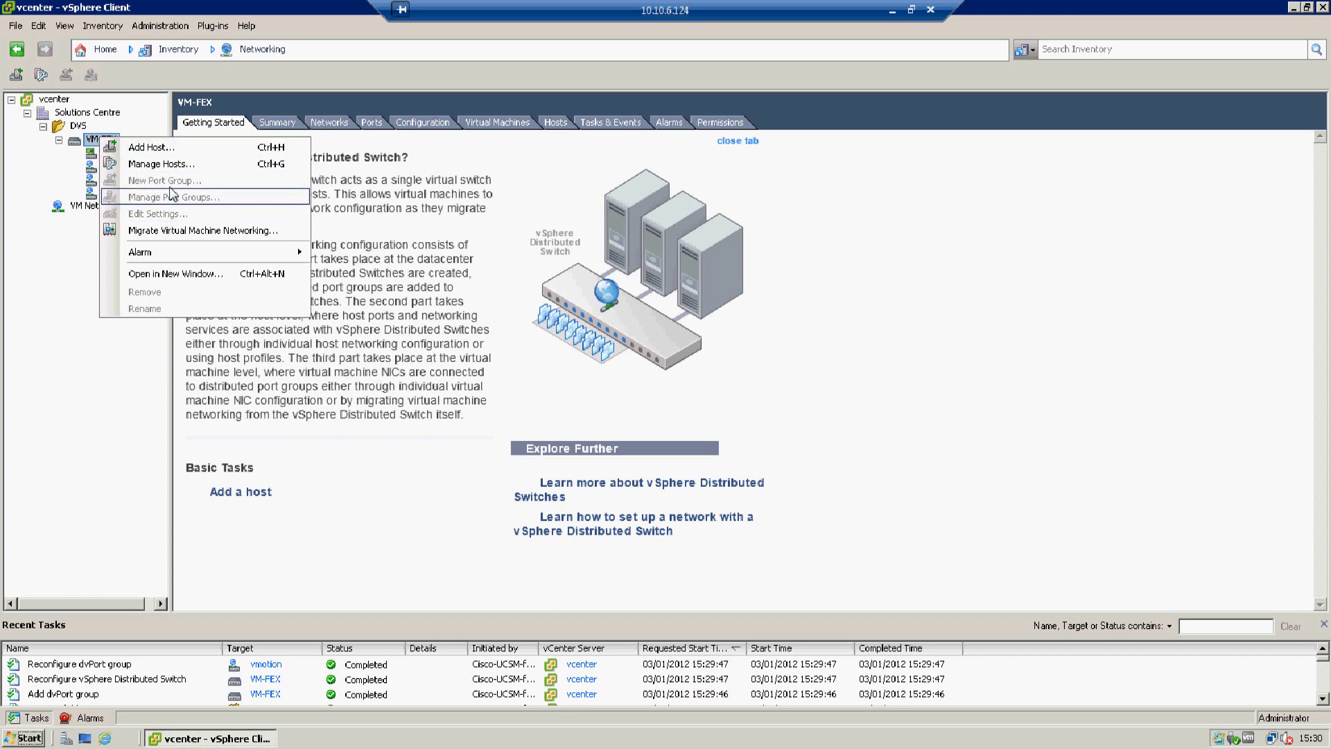
{"action": "left_click", "coordinate": [92, 139]}
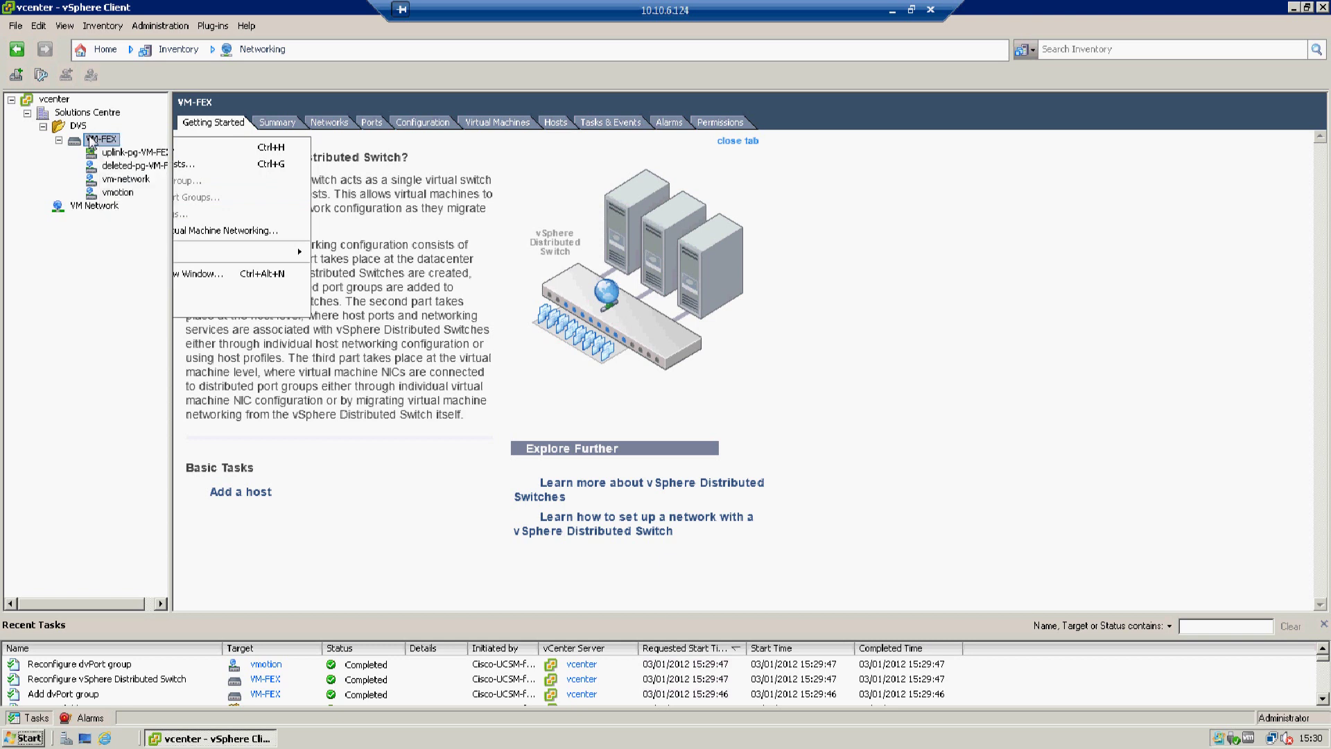
{"action": "left_click", "coordinate": [891, 10]}
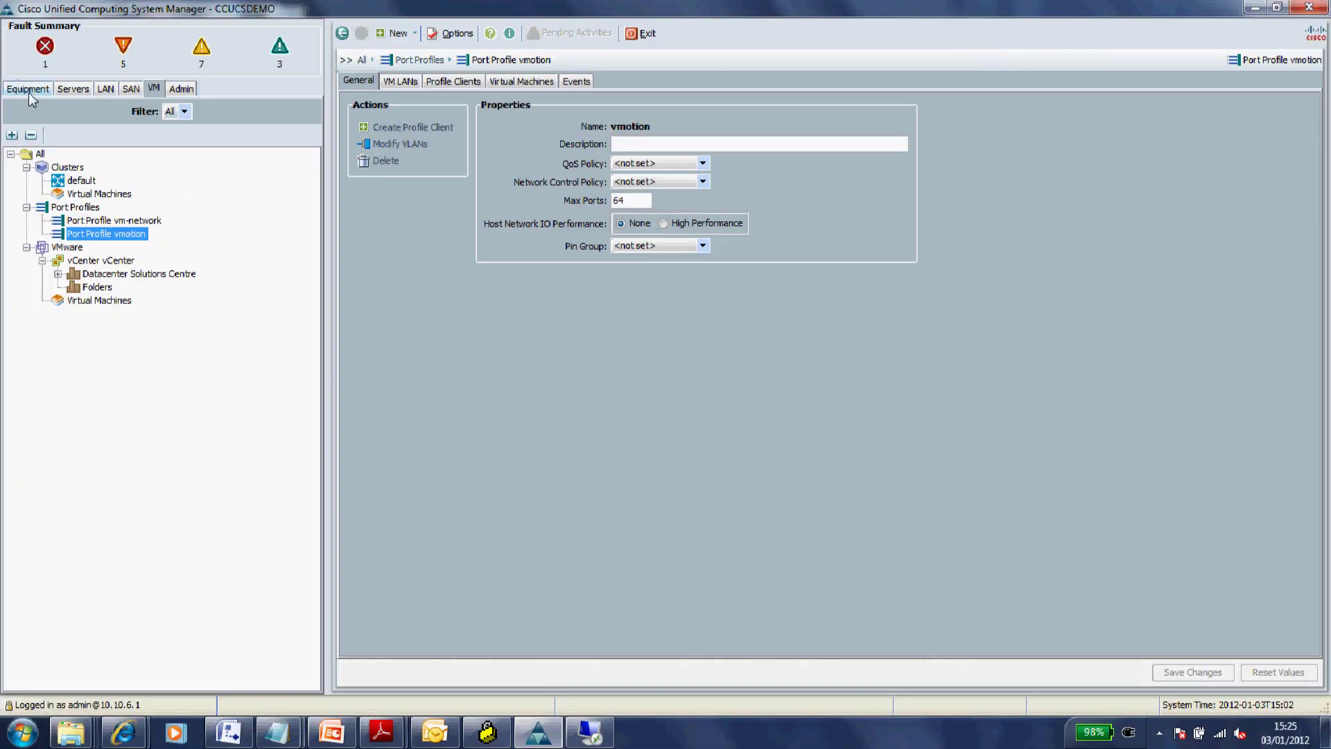
- Close the C:\Temp Explorer window and bring Cisco UCS Manager back to the front
{"action": "left_click", "coordinate": [1255, 8]}
{"action": "left_click", "coordinate": [1253, 8]}
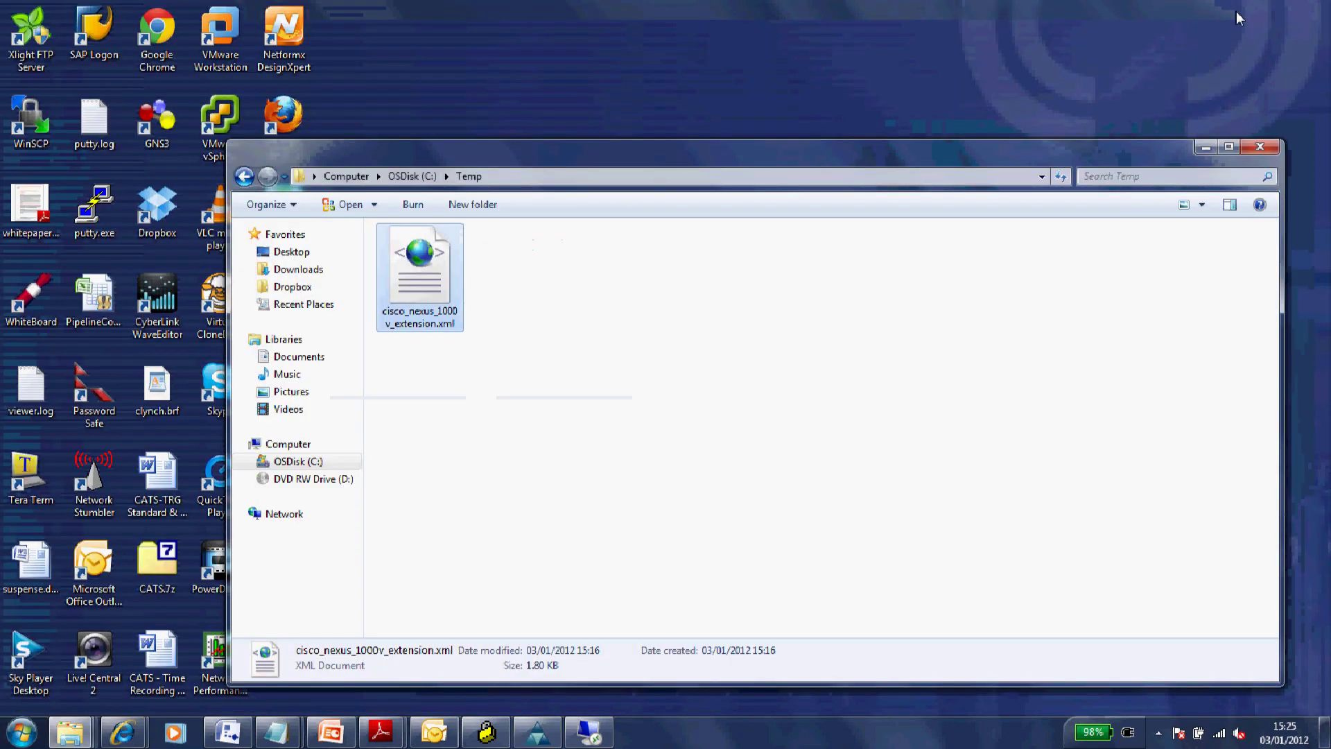
{"action": "left_click", "coordinate": [1260, 148]}
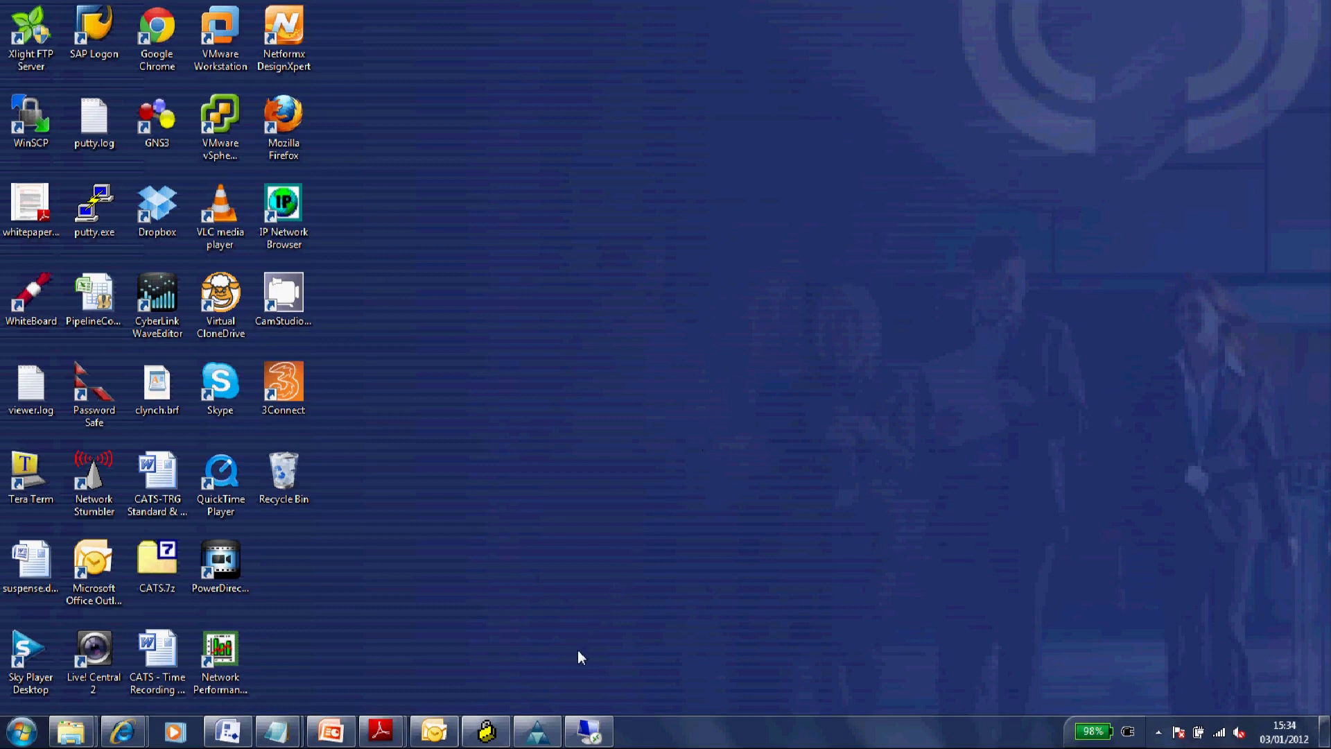
{"action": "left_click", "coordinate": [539, 734]}
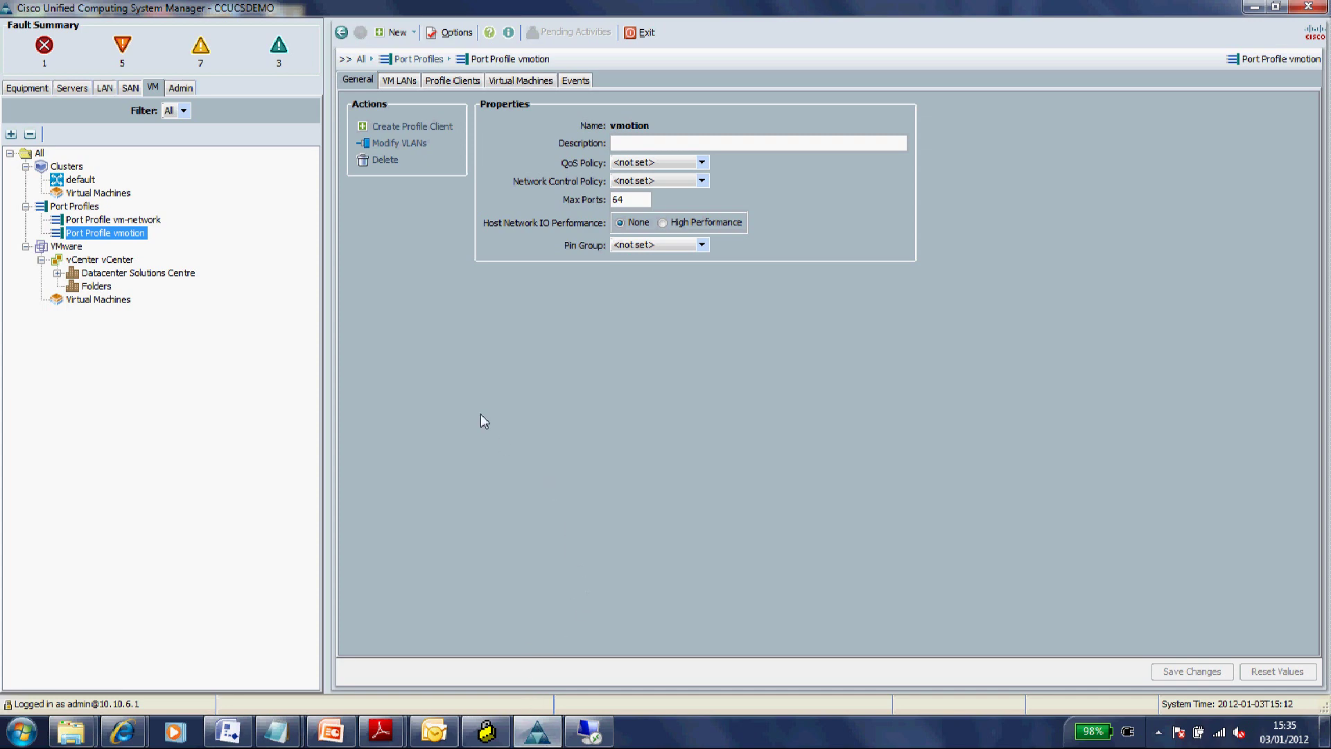
- Launch the KVM Console for service profile ESX01 from the Servers tab
{"action": "left_click", "coordinate": [82, 90]}
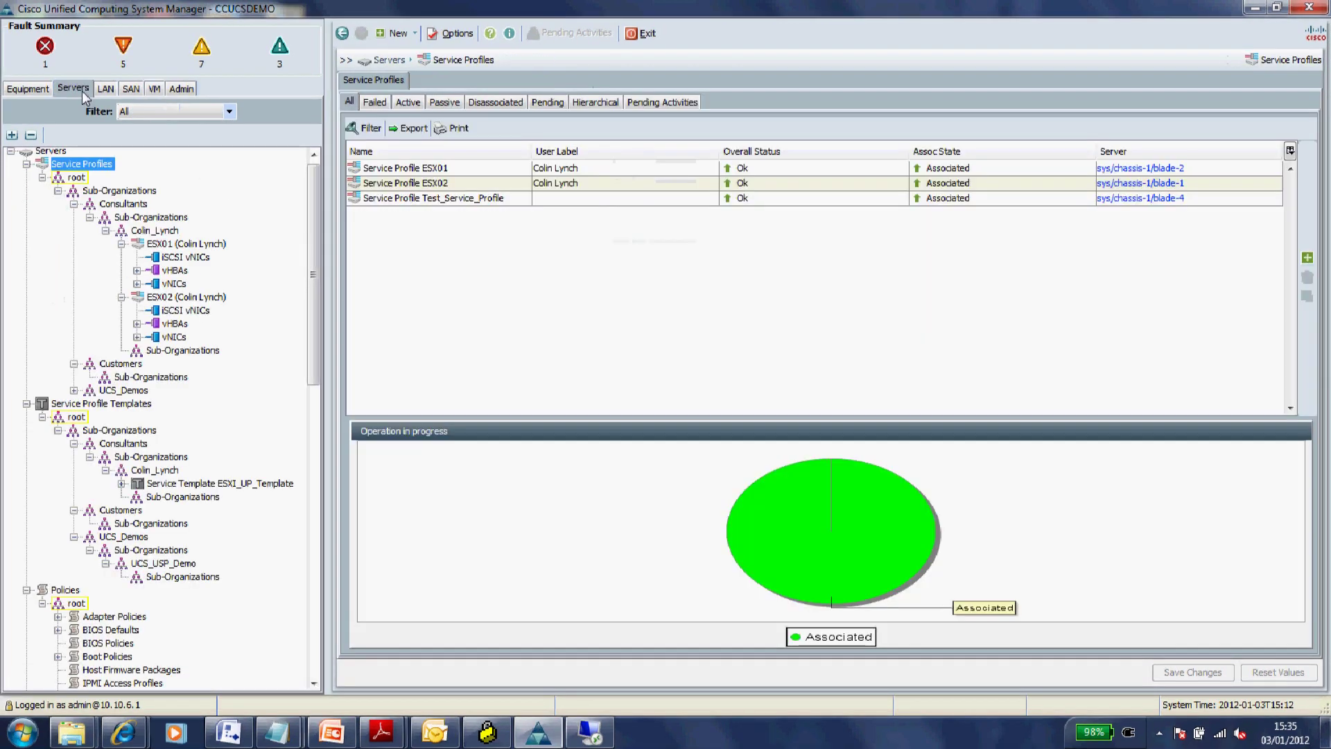
{"action": "left_click", "coordinate": [179, 246]}
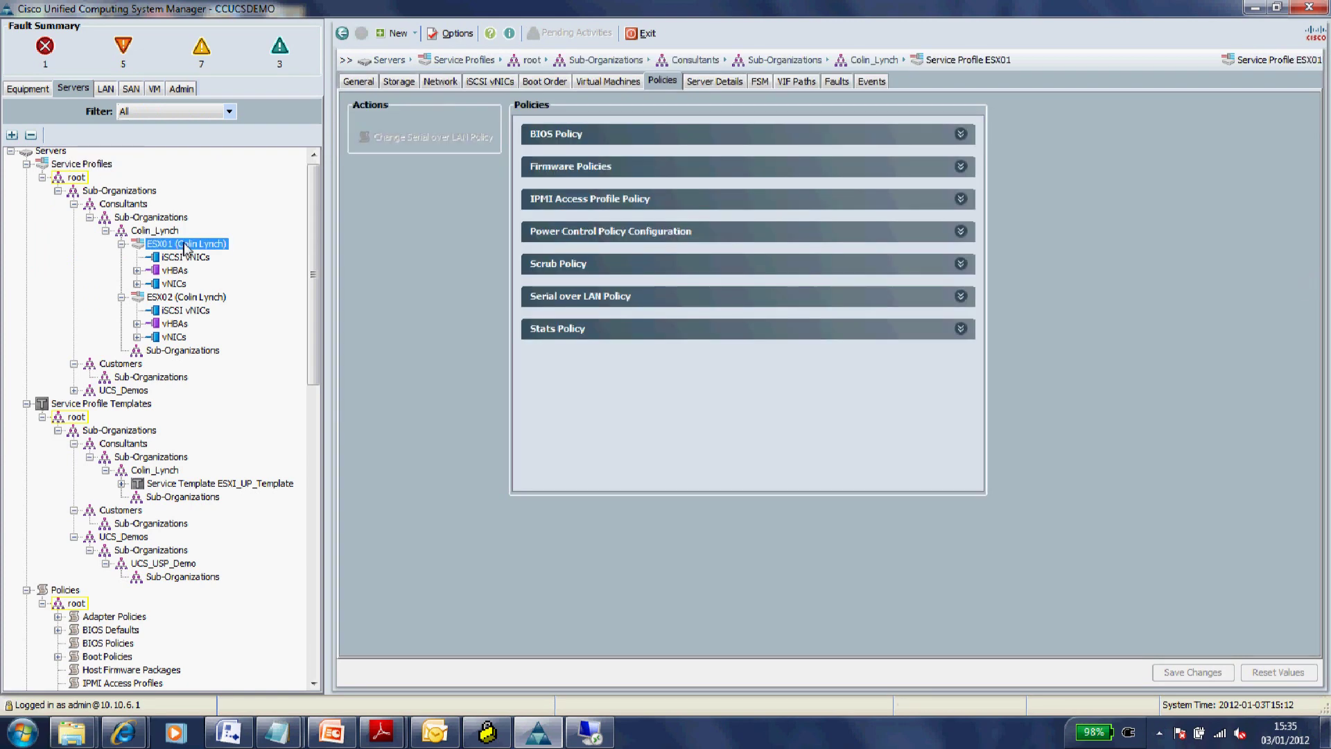
{"action": "right_click", "coordinate": [181, 247]}
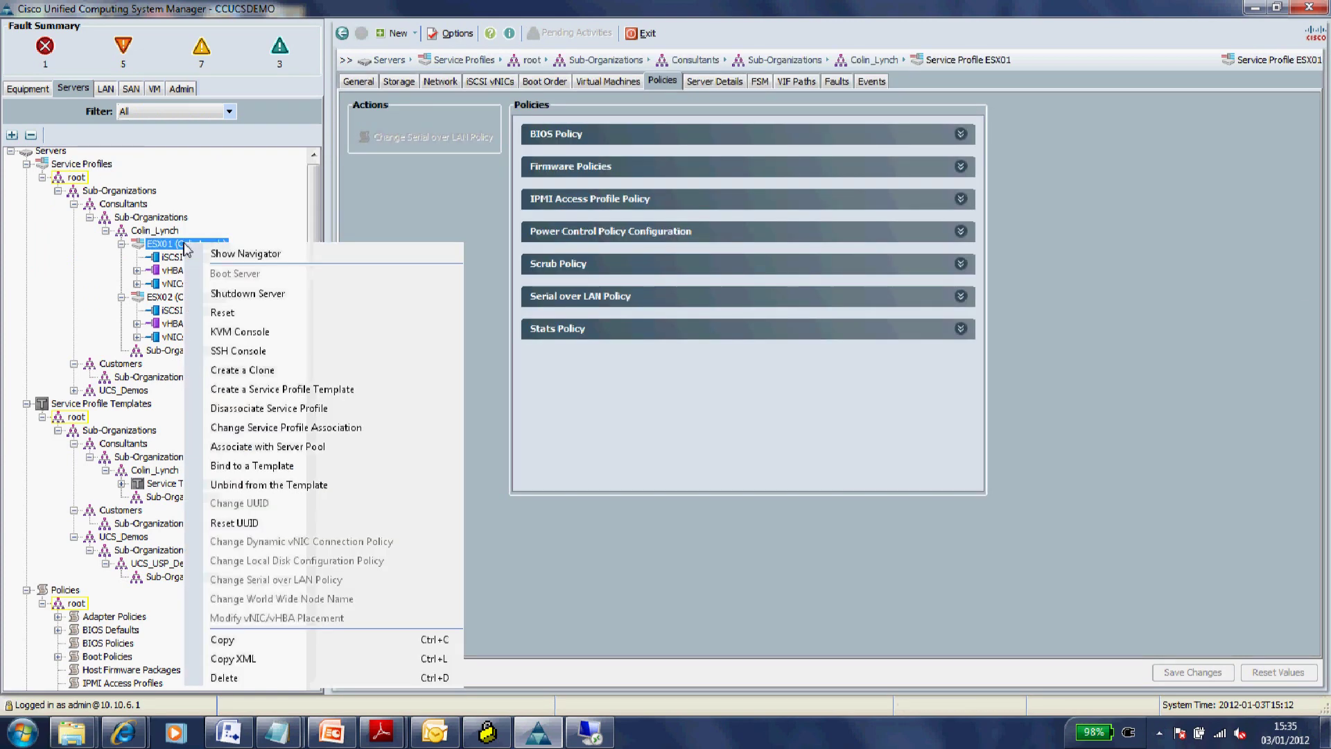
{"action": "left_click", "coordinate": [239, 330]}
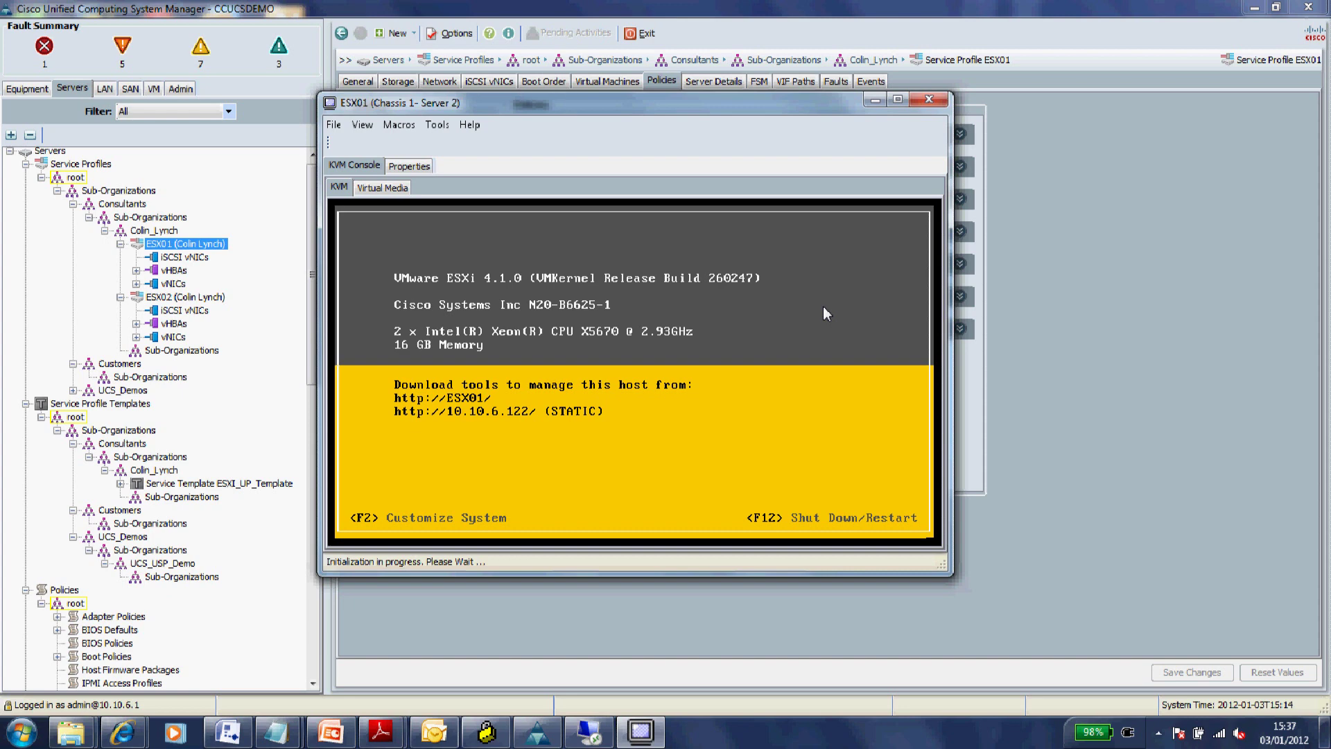
- Log in to ESX01's ESXi console as root with the account password
{"action": "key", "text": "F2"}
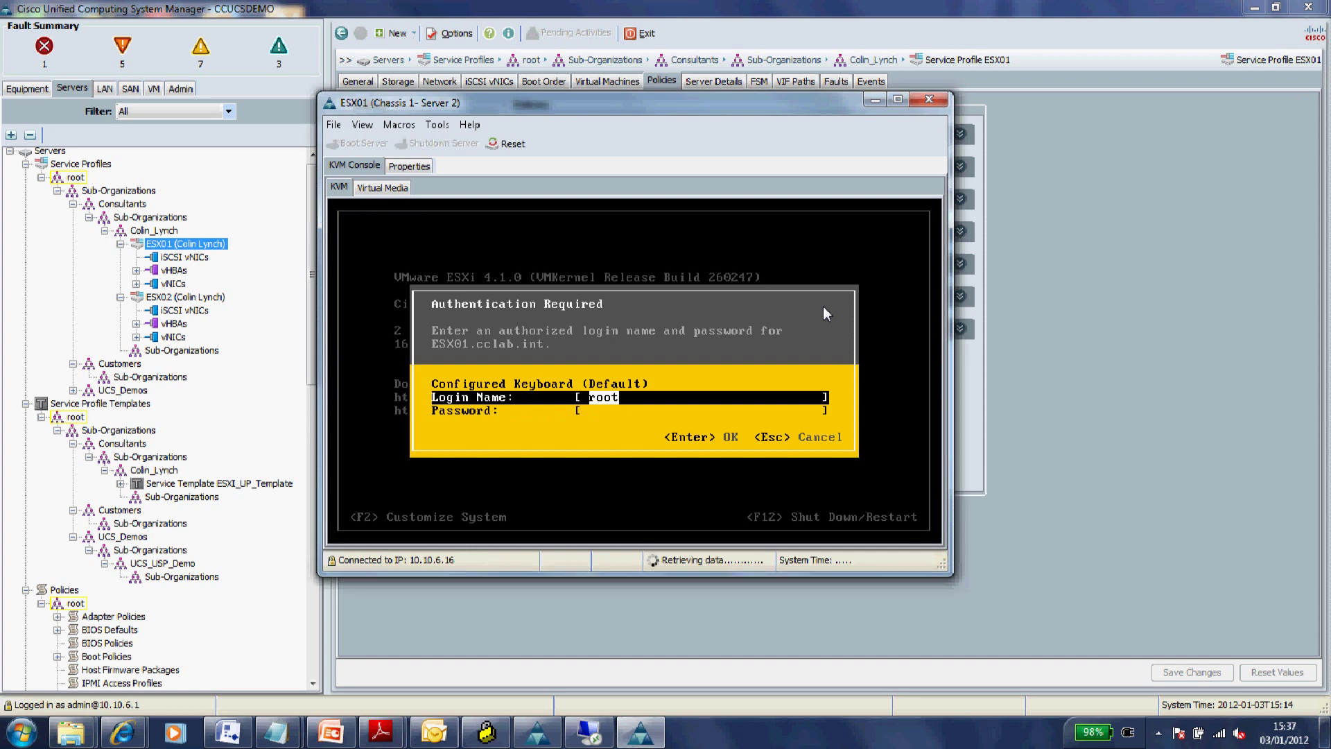
{"action": "key", "text": "Tab"}
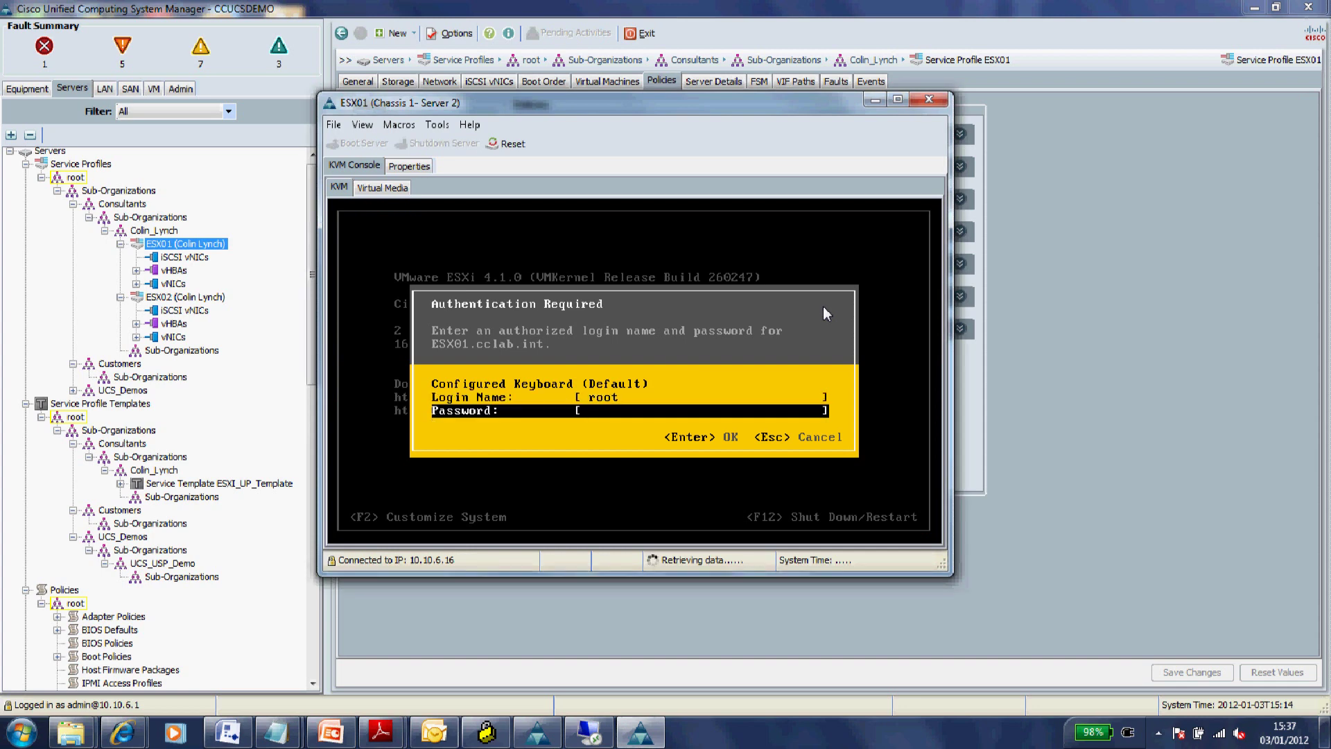
{"action": "type", "text": "*********"}
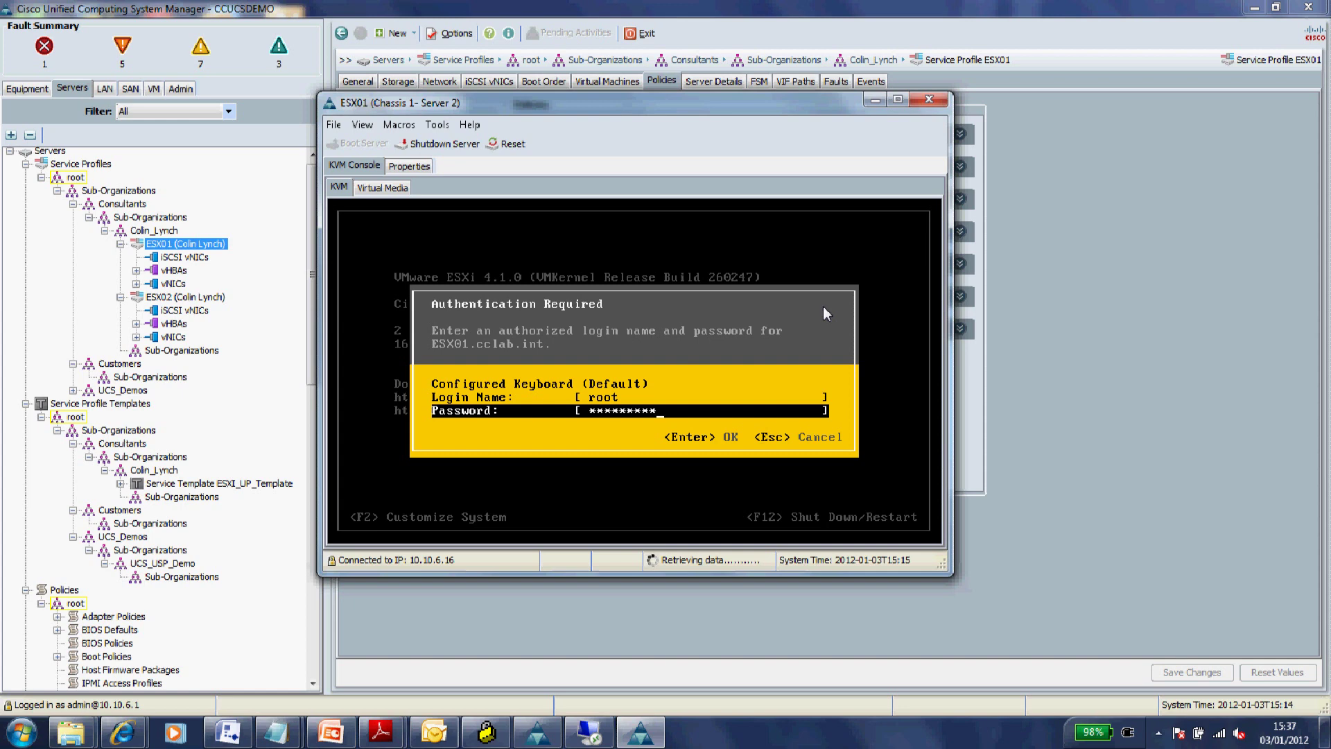
{"action": "type", "text": "*"}
{"action": "key", "text": "Return"}
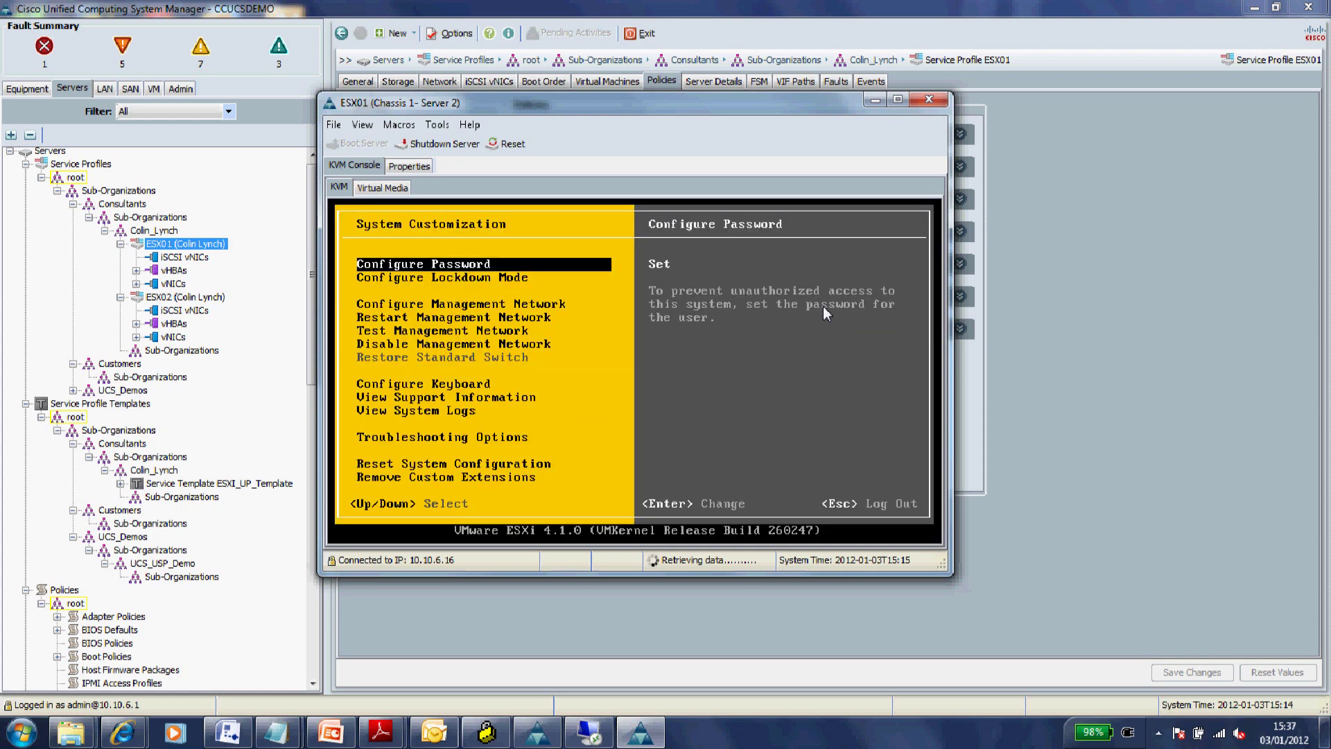
- Browse the System Customization menu and cancel the configuration reset prompt
{"action": "key", "text": "Down"}
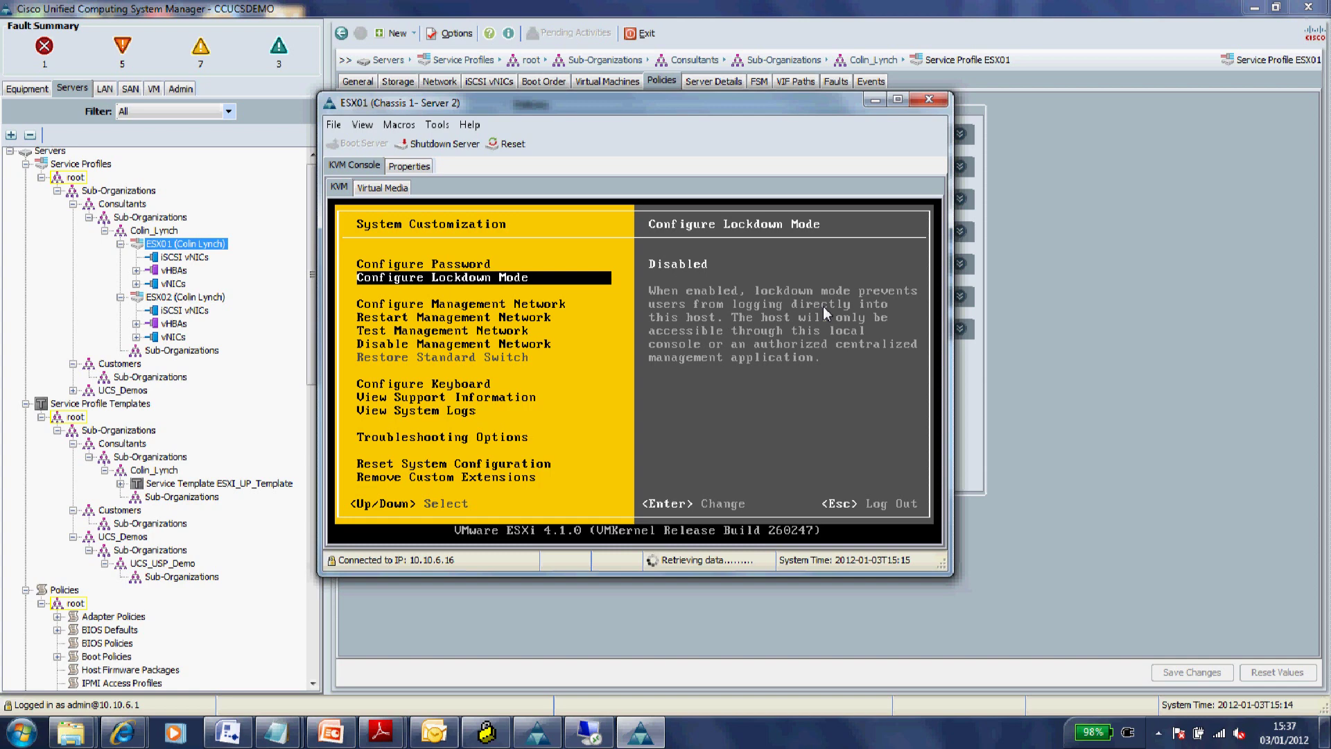
{"action": "key", "text": "Down"}
{"action": "key", "text": "Down"}
{"action": "key", "text": "Down"}
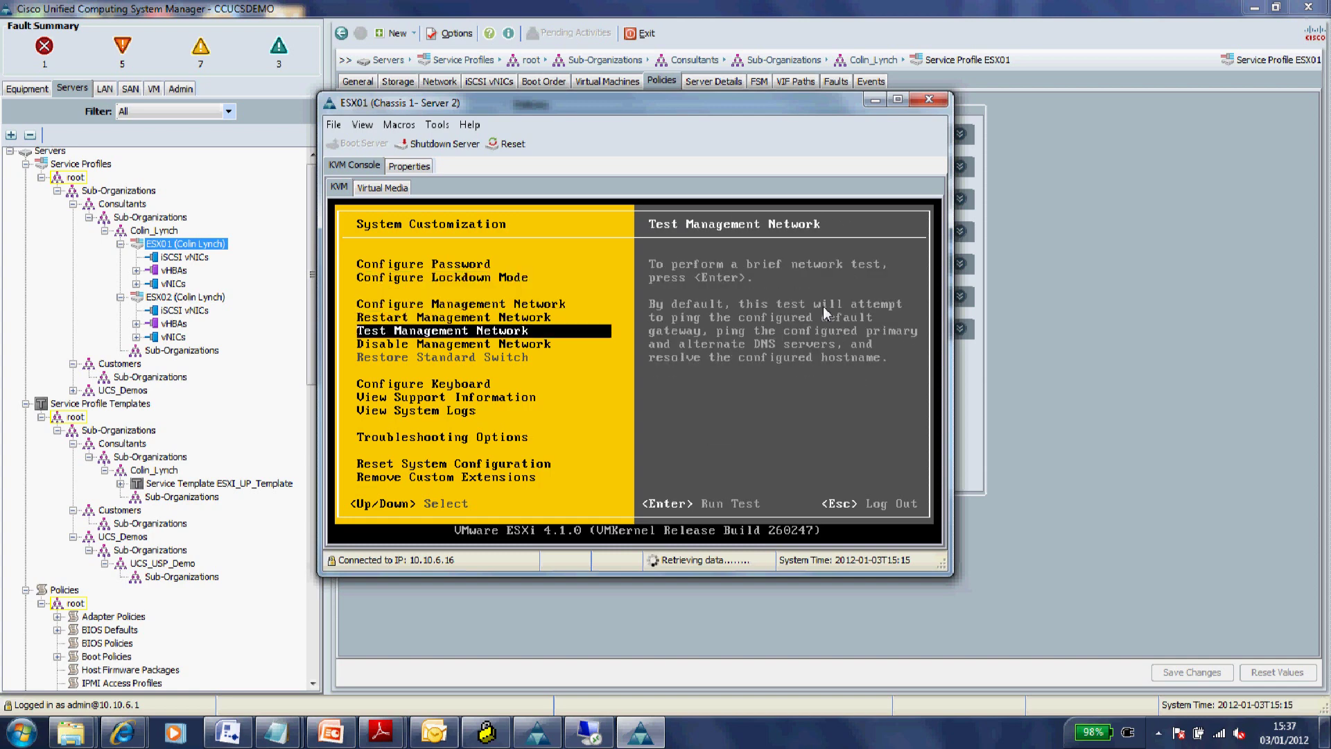
{"action": "key", "text": "Down"}
{"action": "key", "text": "Down"}
{"action": "key", "text": "Down"}
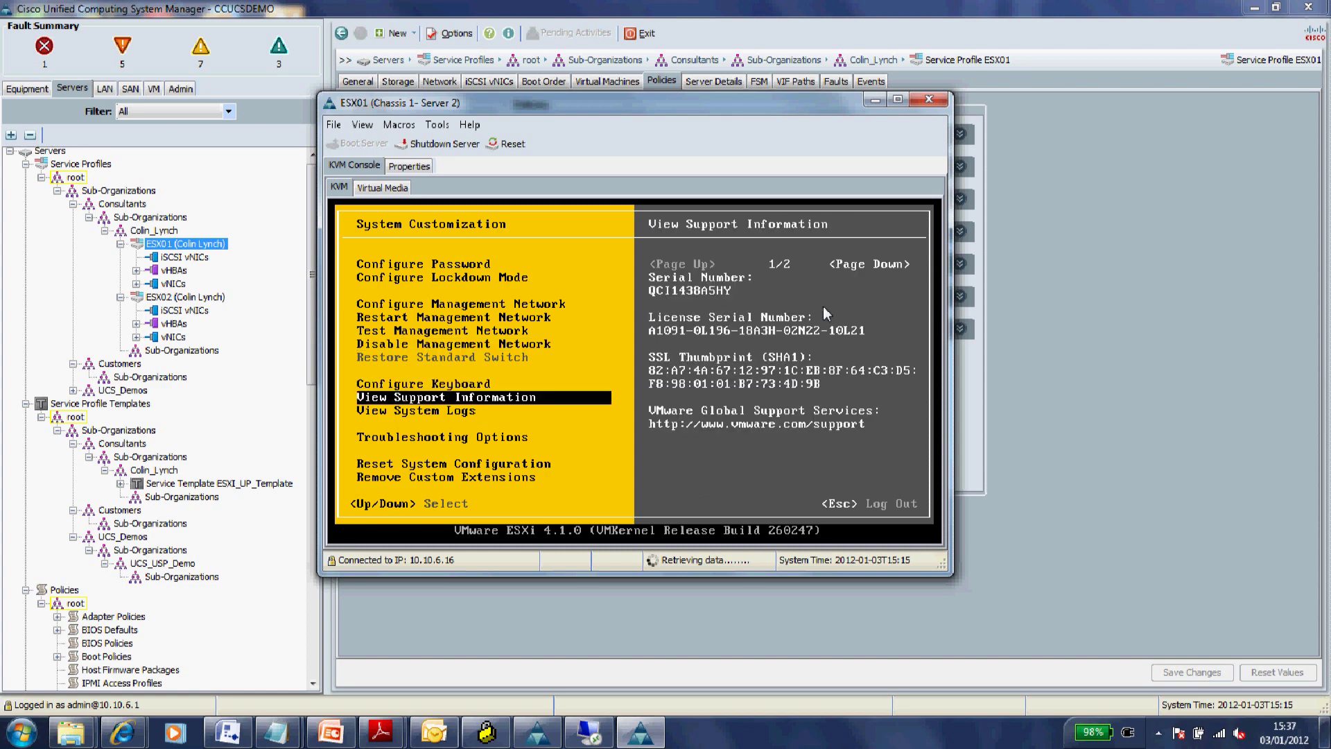
{"action": "key", "text": "Down"}
{"action": "key", "text": "Down"}
{"action": "key", "text": "Down"}
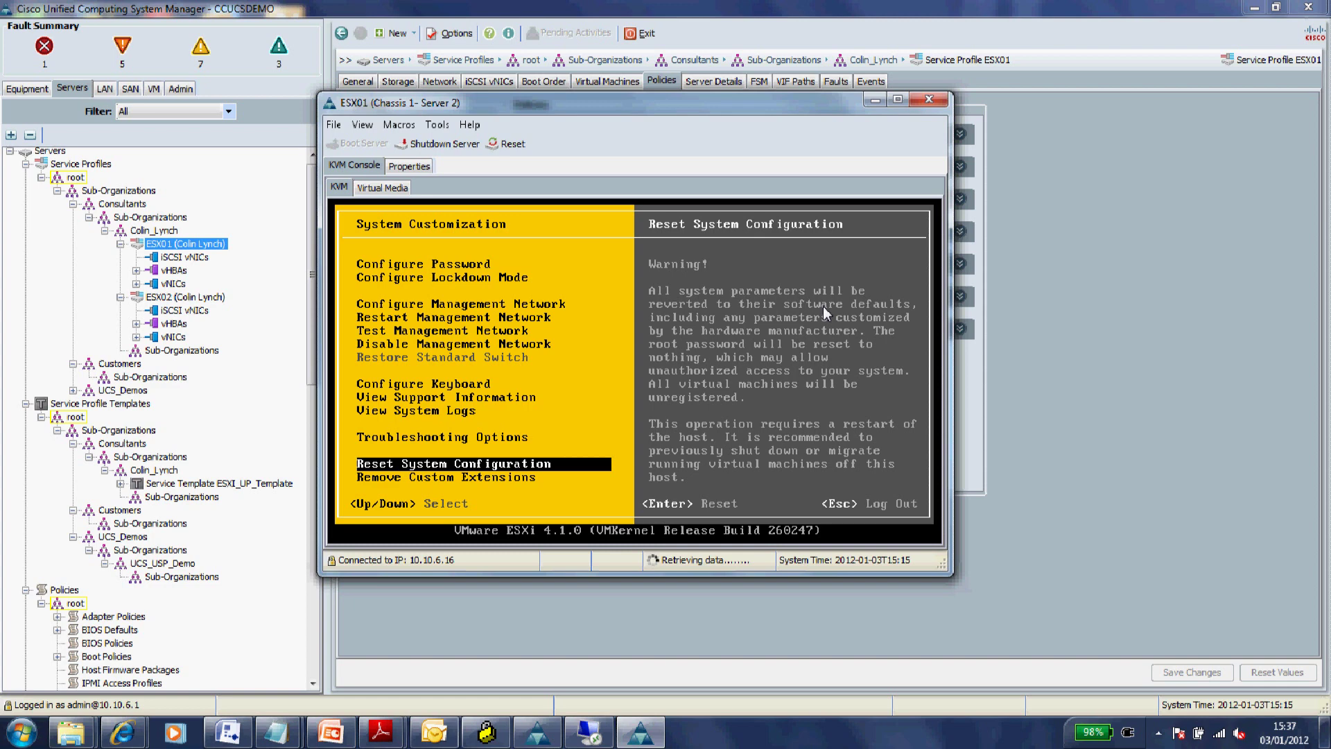
{"action": "key", "text": "Return"}
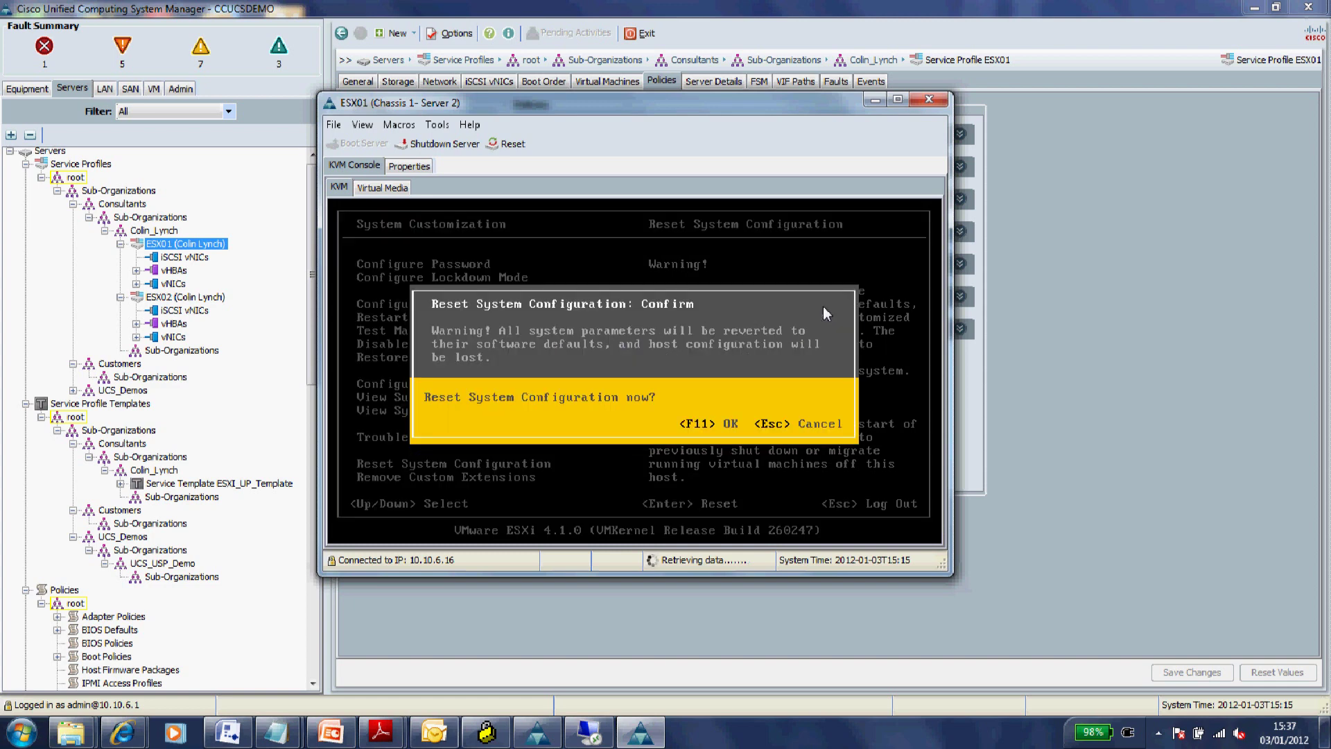
{"action": "key", "text": "Escape"}
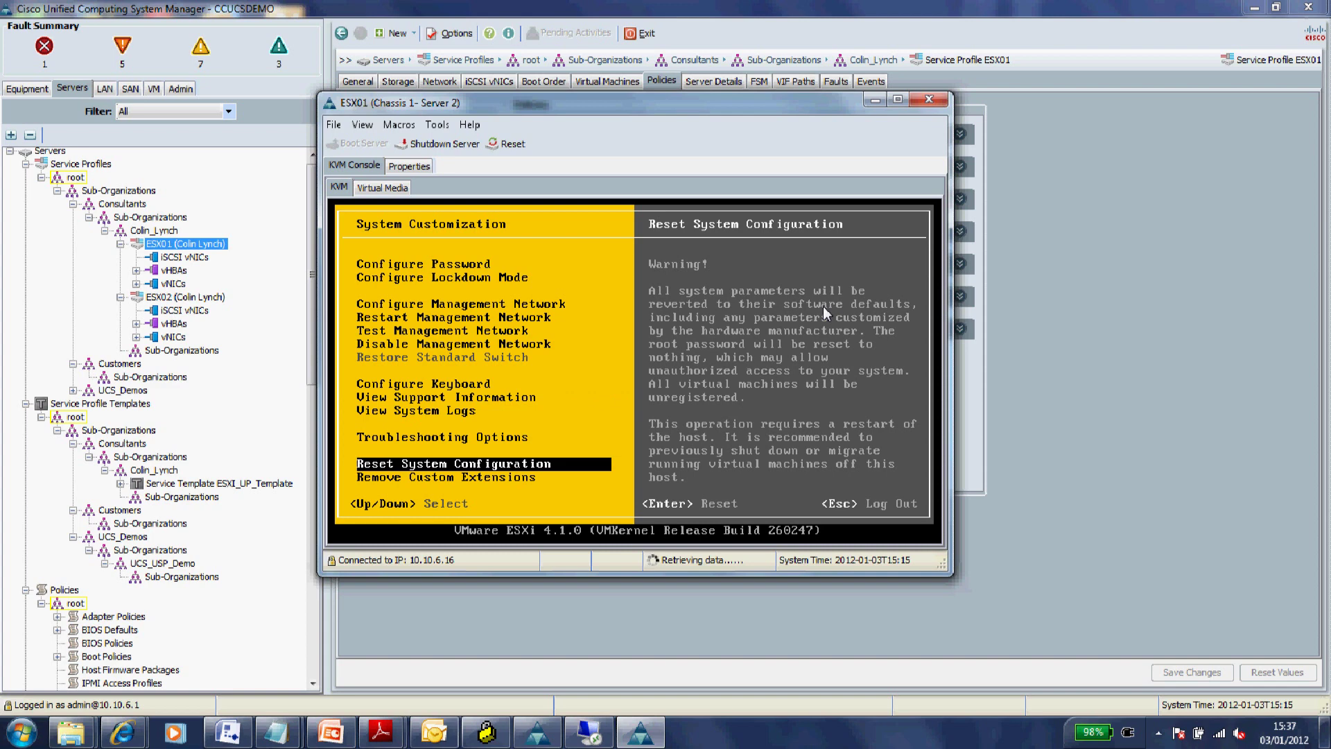
- Verify Remote TSM (SSH) is Enabled in Troubleshooting Options, then close the ESX01 console
{"action": "key", "text": "Up"}
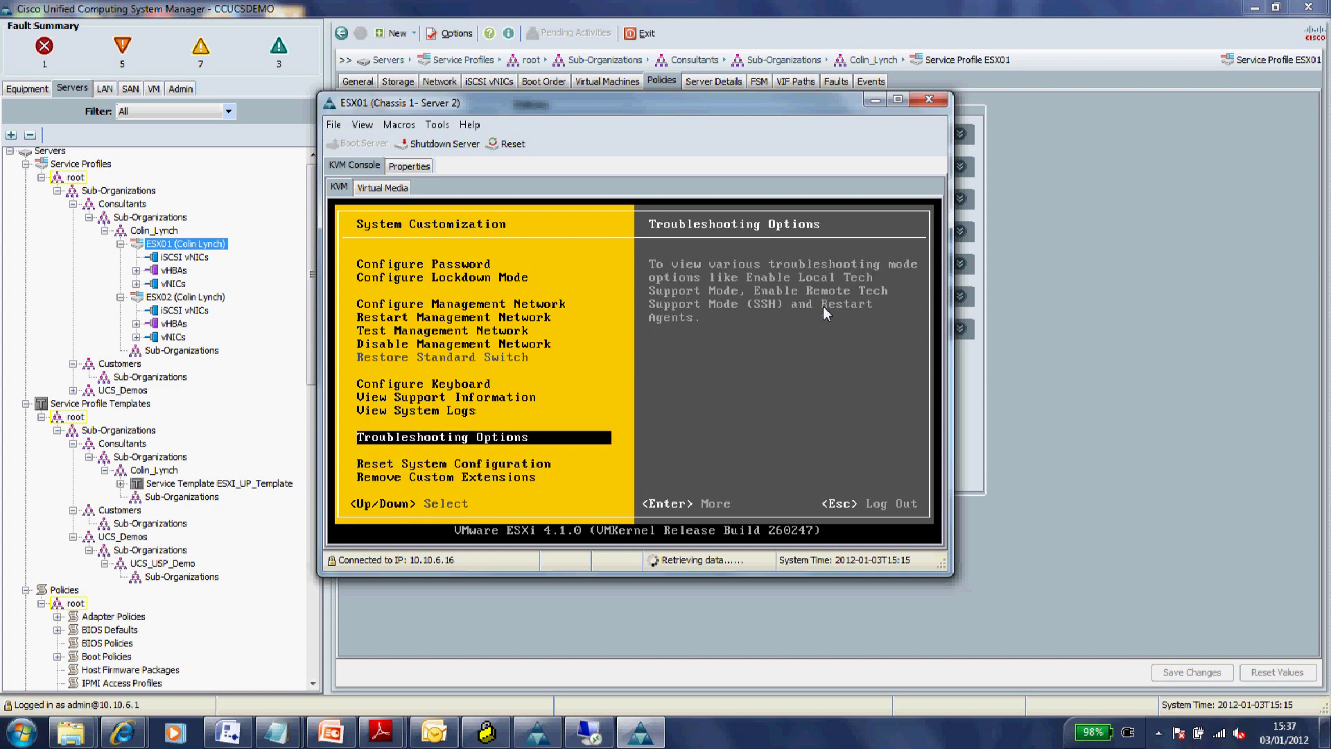
{"action": "key", "text": "Return"}
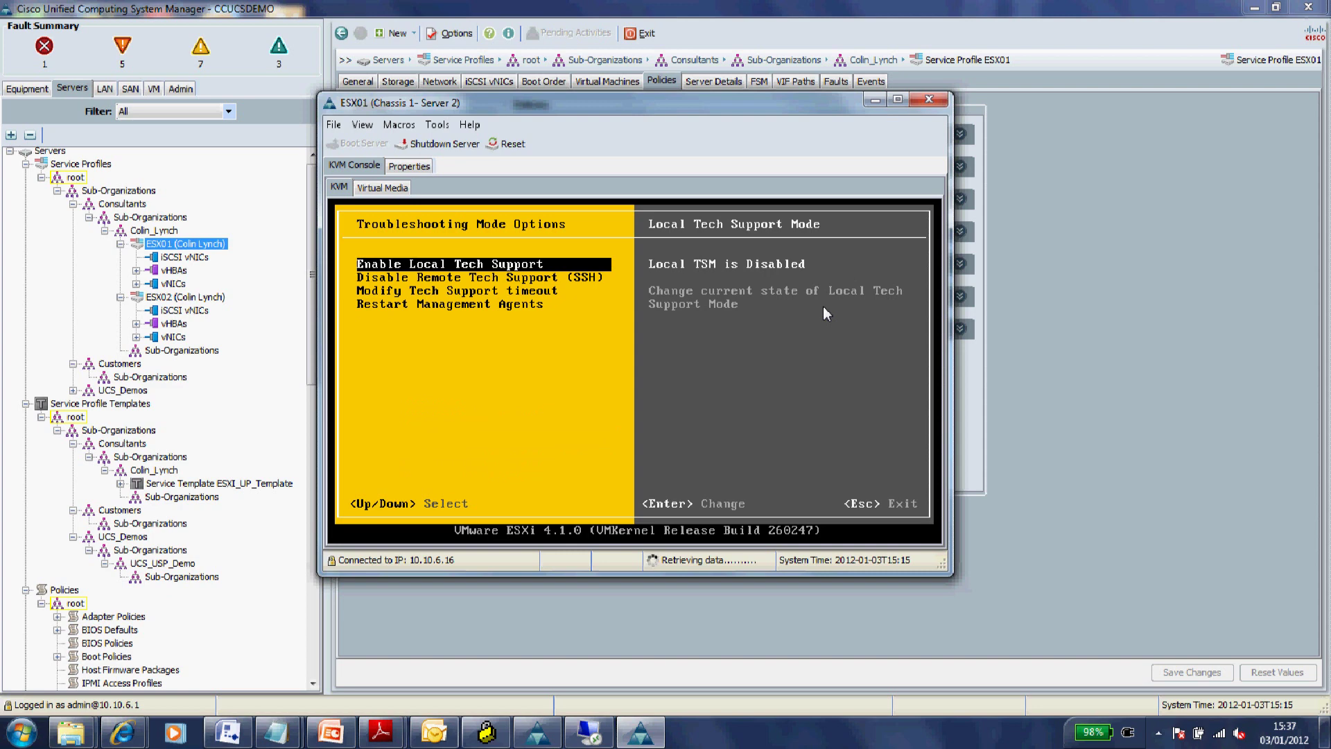
{"action": "key", "text": "Down"}
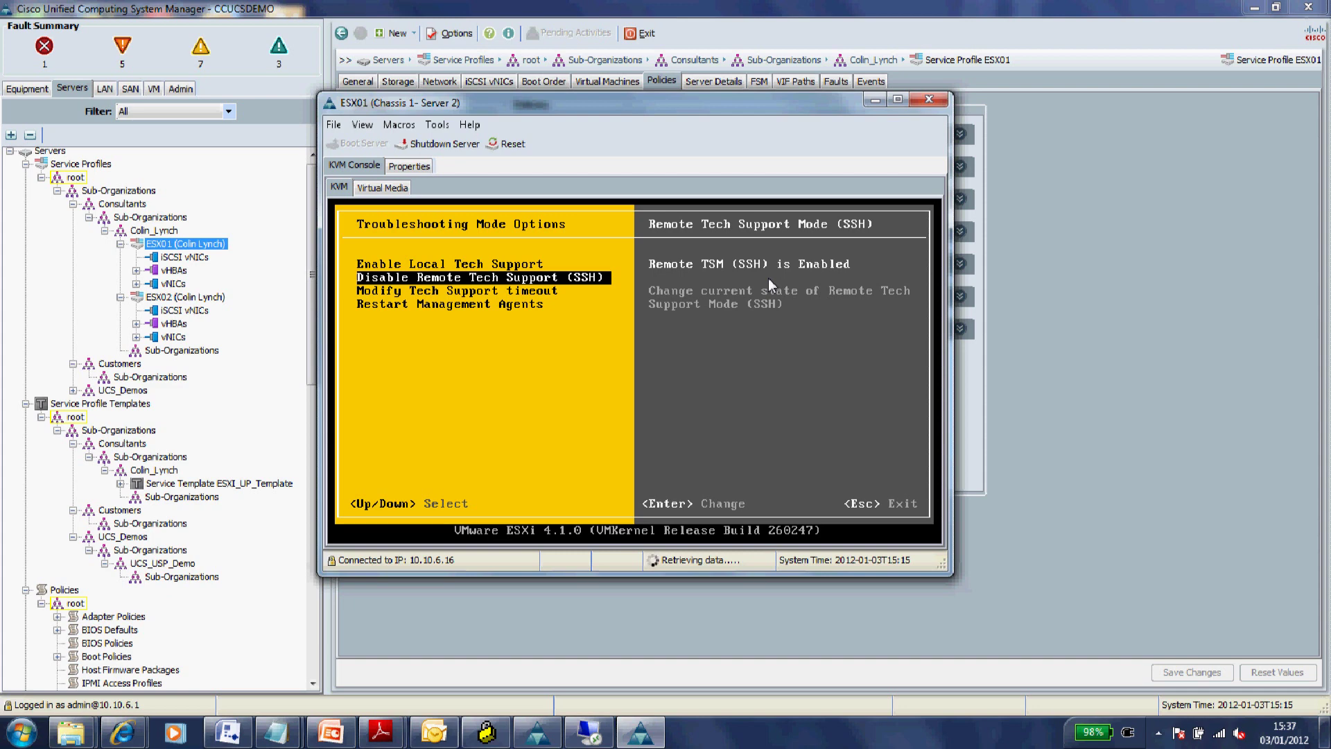
{"action": "key", "text": "Escape"}
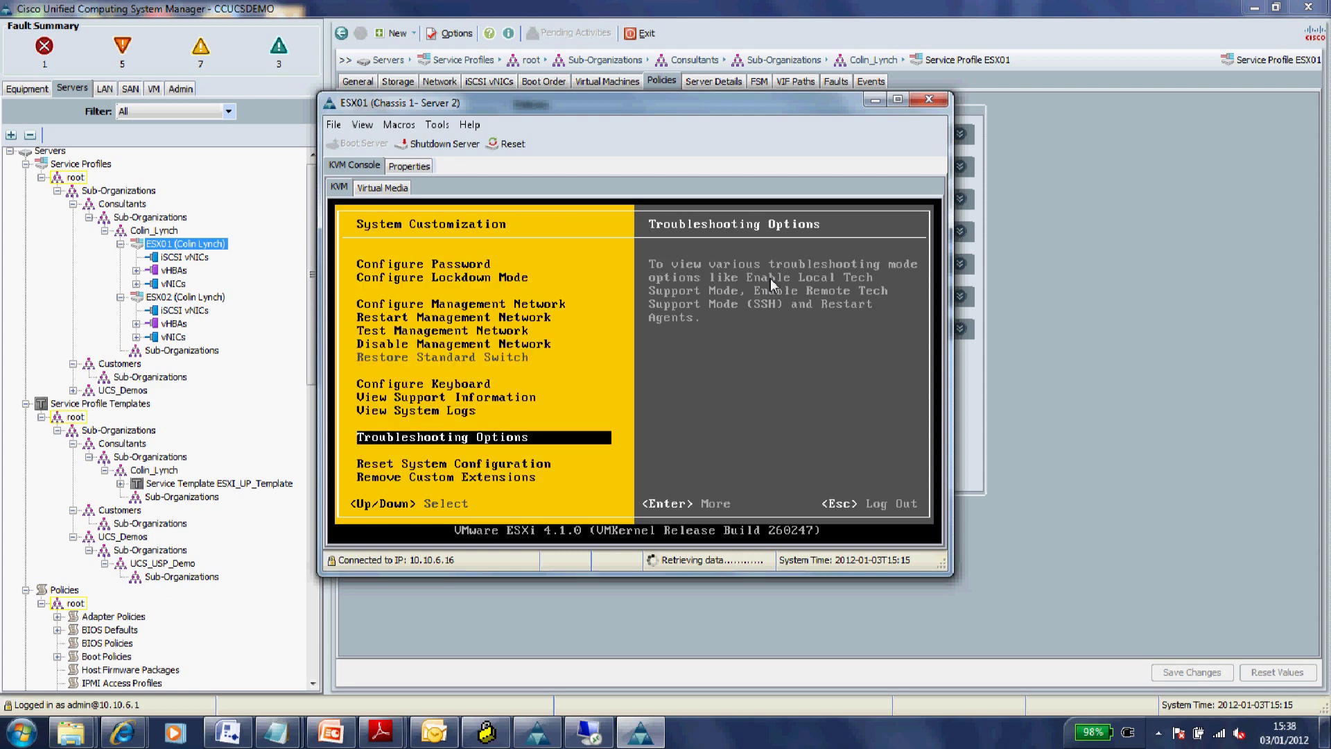
{"action": "key", "text": "Escape"}
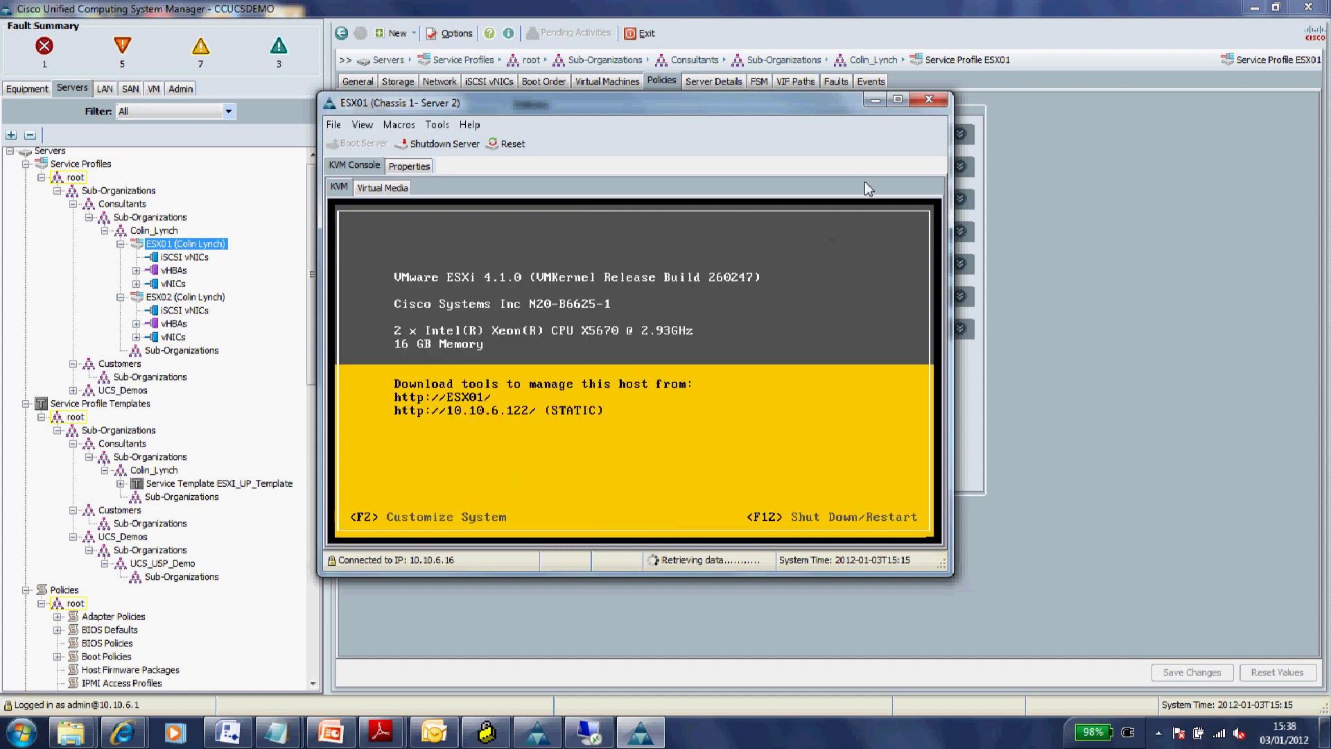
{"action": "left_click", "coordinate": [930, 102]}
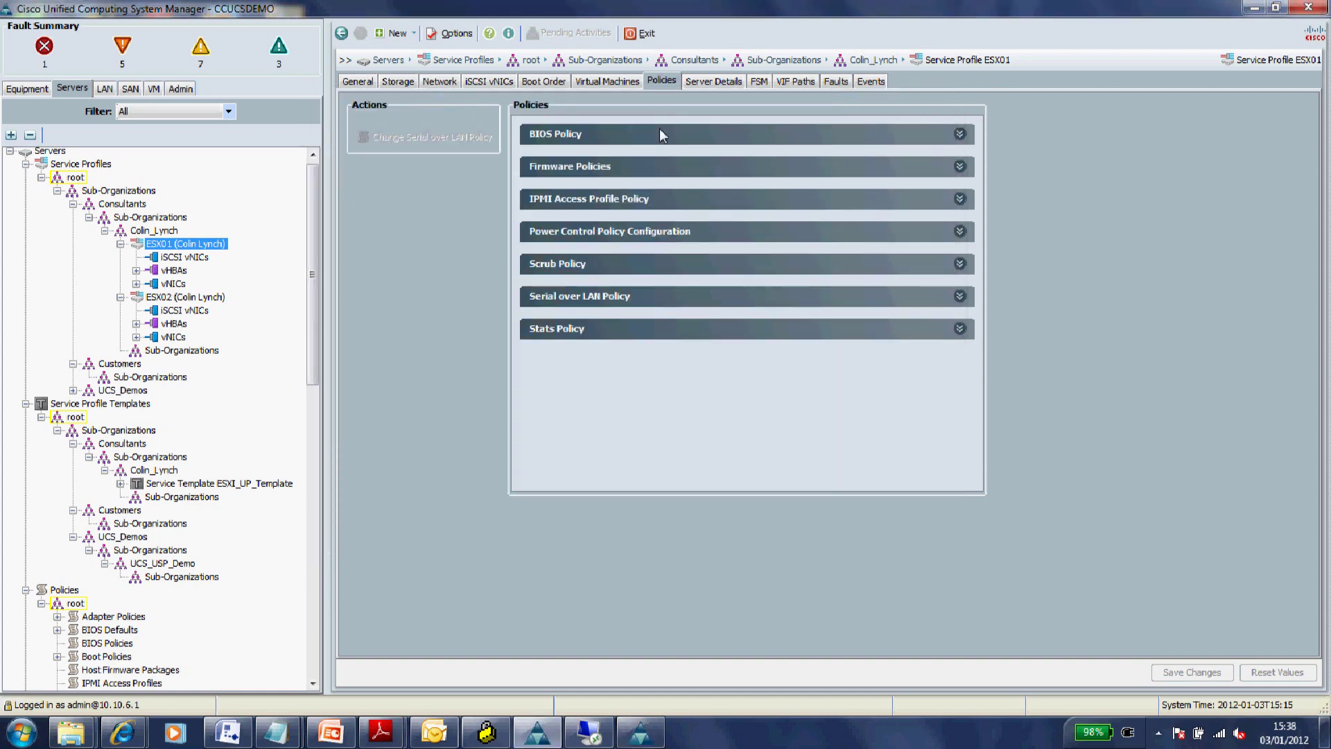
- Launch the KVM Console for ESX02 and bring up its ESXi login prompt
{"action": "left_click", "coordinate": [184, 300]}
{"action": "right_click", "coordinate": [185, 300]}
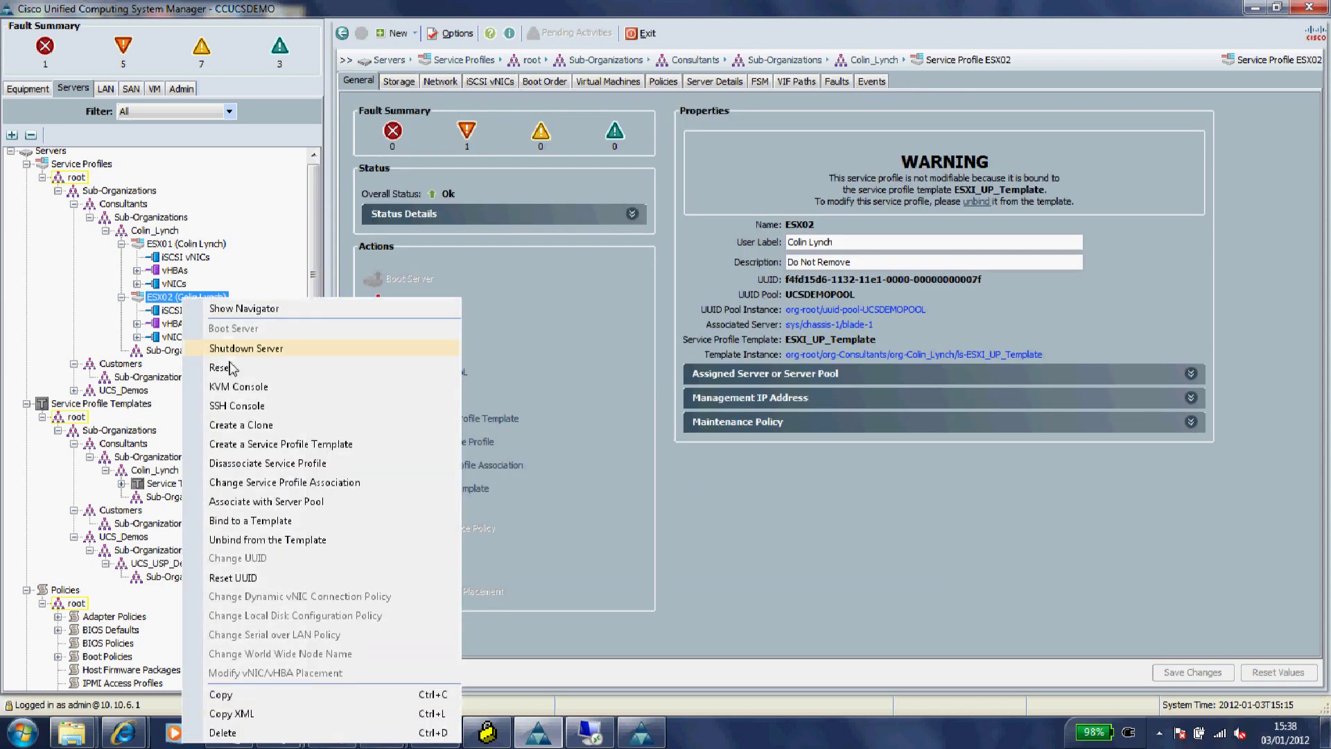
{"action": "left_click", "coordinate": [234, 387]}
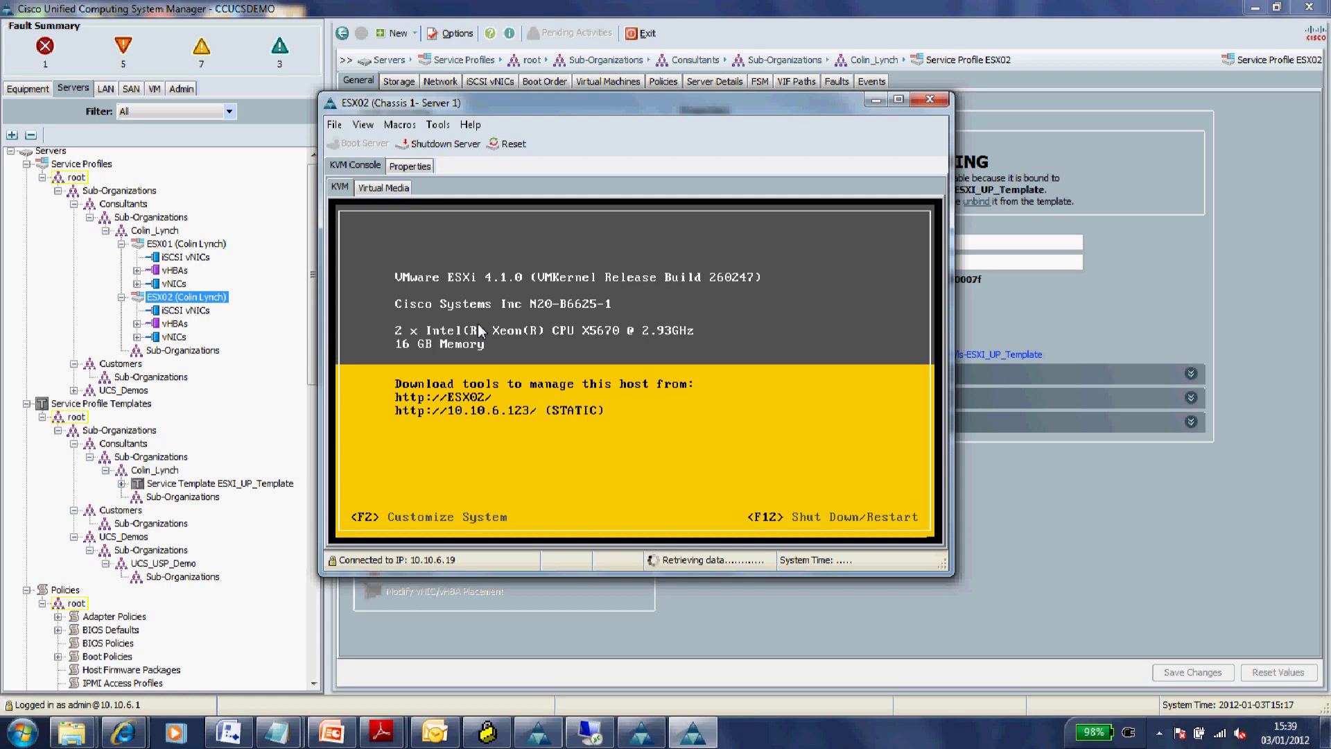
{"action": "key", "text": "F2"}
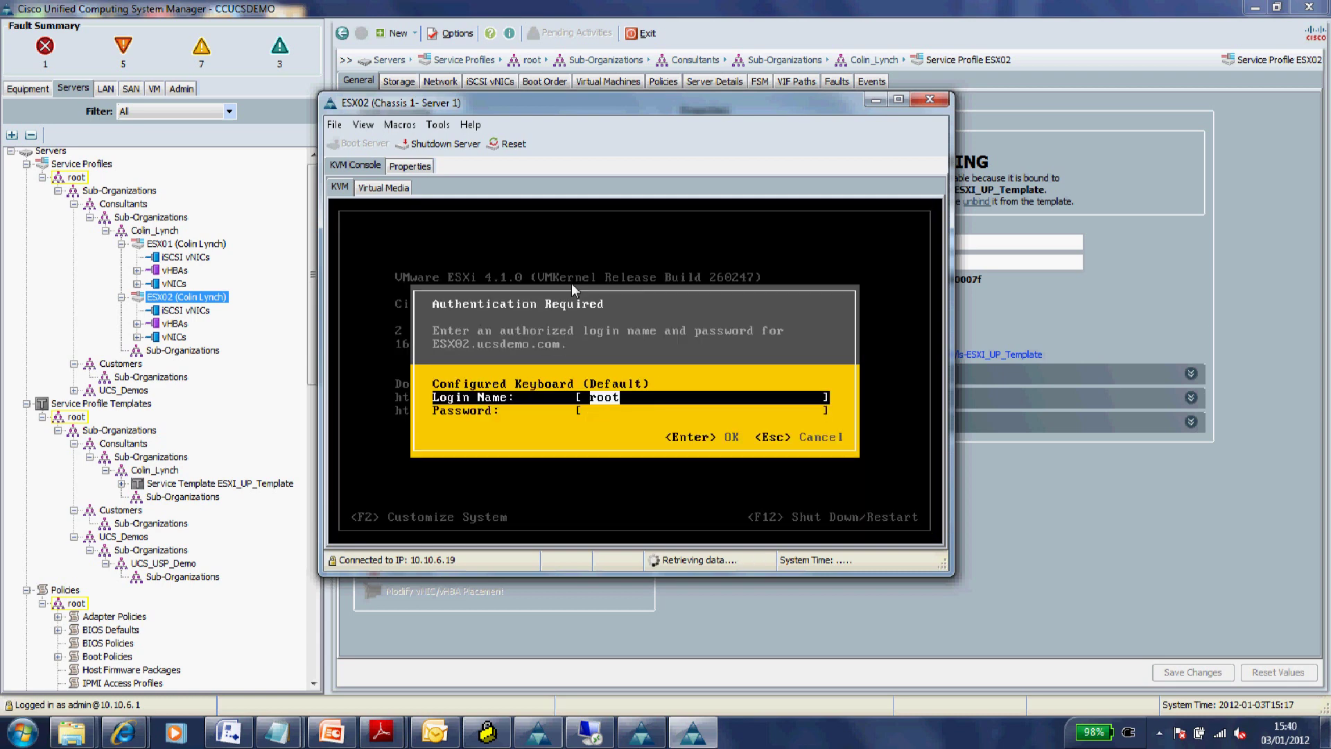
- Log in to the ESX02 console as root with the account password
{"action": "key", "text": "Down"}
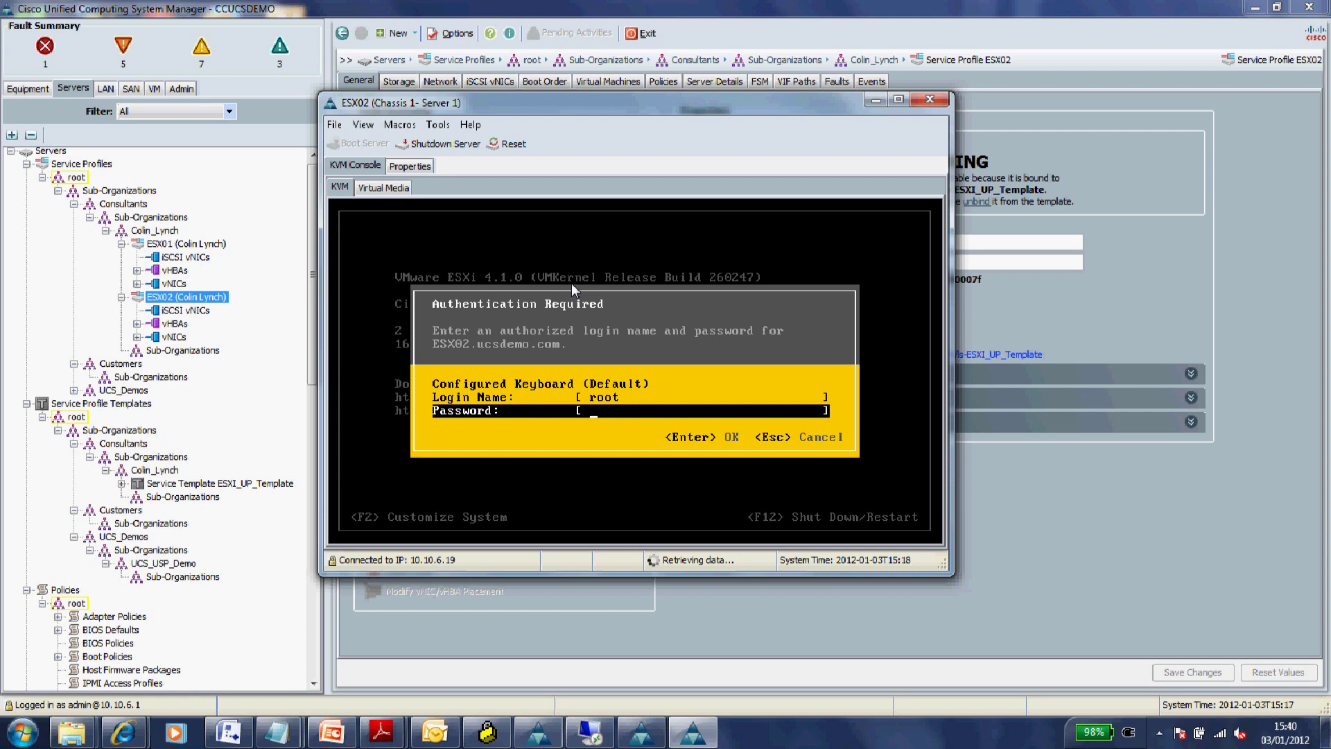
{"action": "type", "text": "****"}
{"action": "type", "text": "******"}
{"action": "key", "text": "Return"}
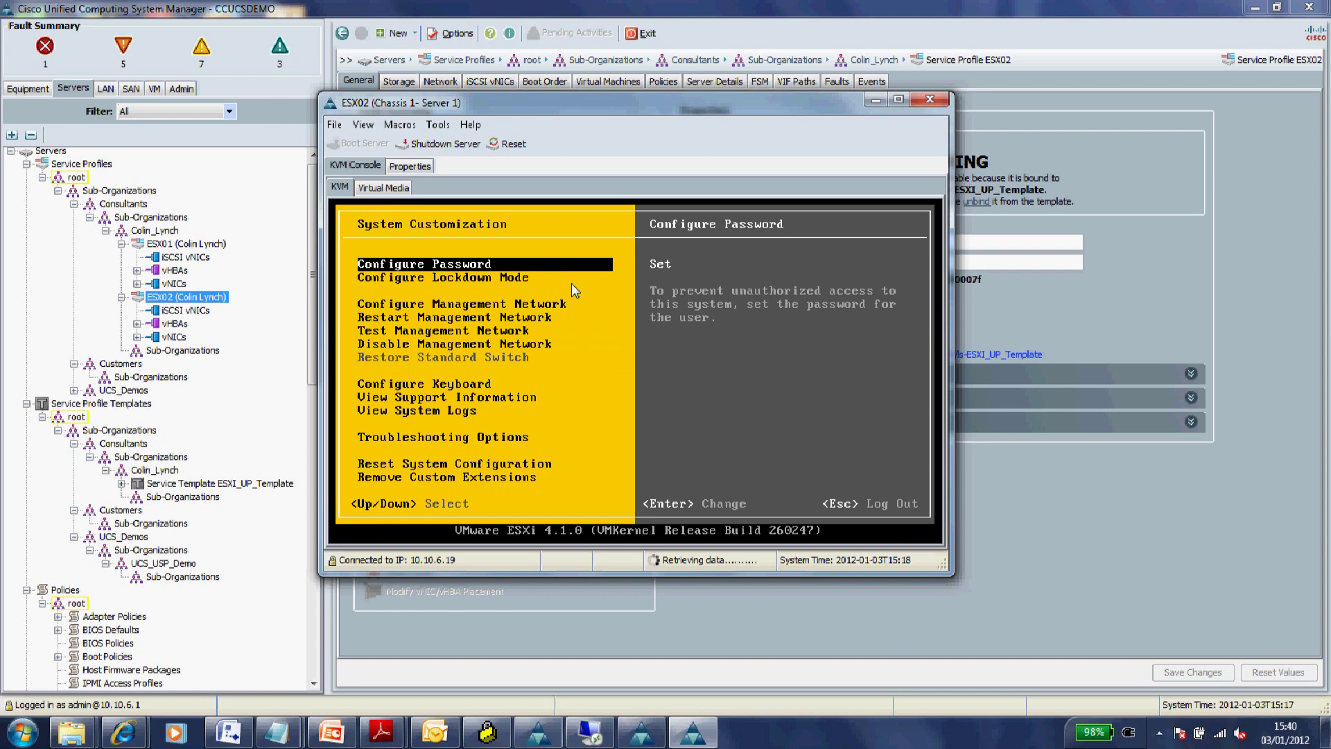
- In Troubleshooting Options, confirm remote SSH tech support is enabled, then close the console
{"action": "key", "text": "Down"}
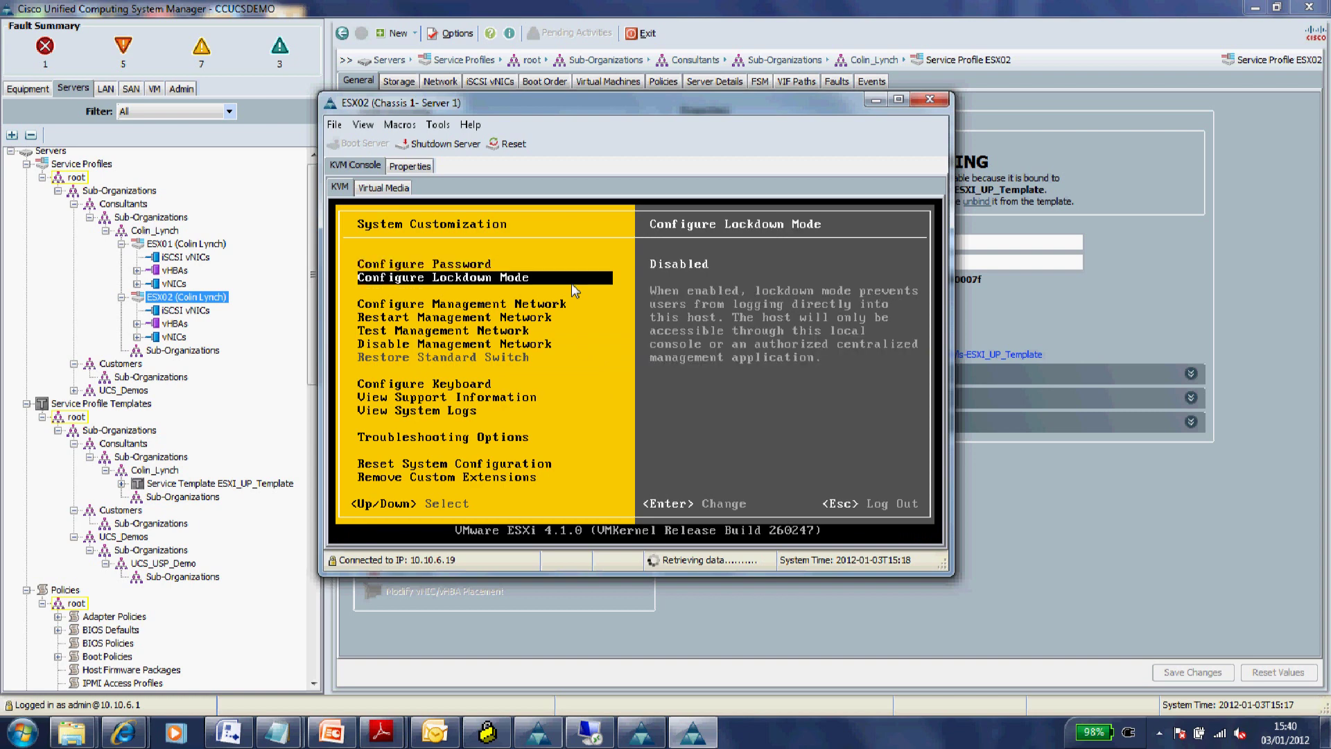
{"action": "key", "text": "Down"}
{"action": "key", "text": "Down"}
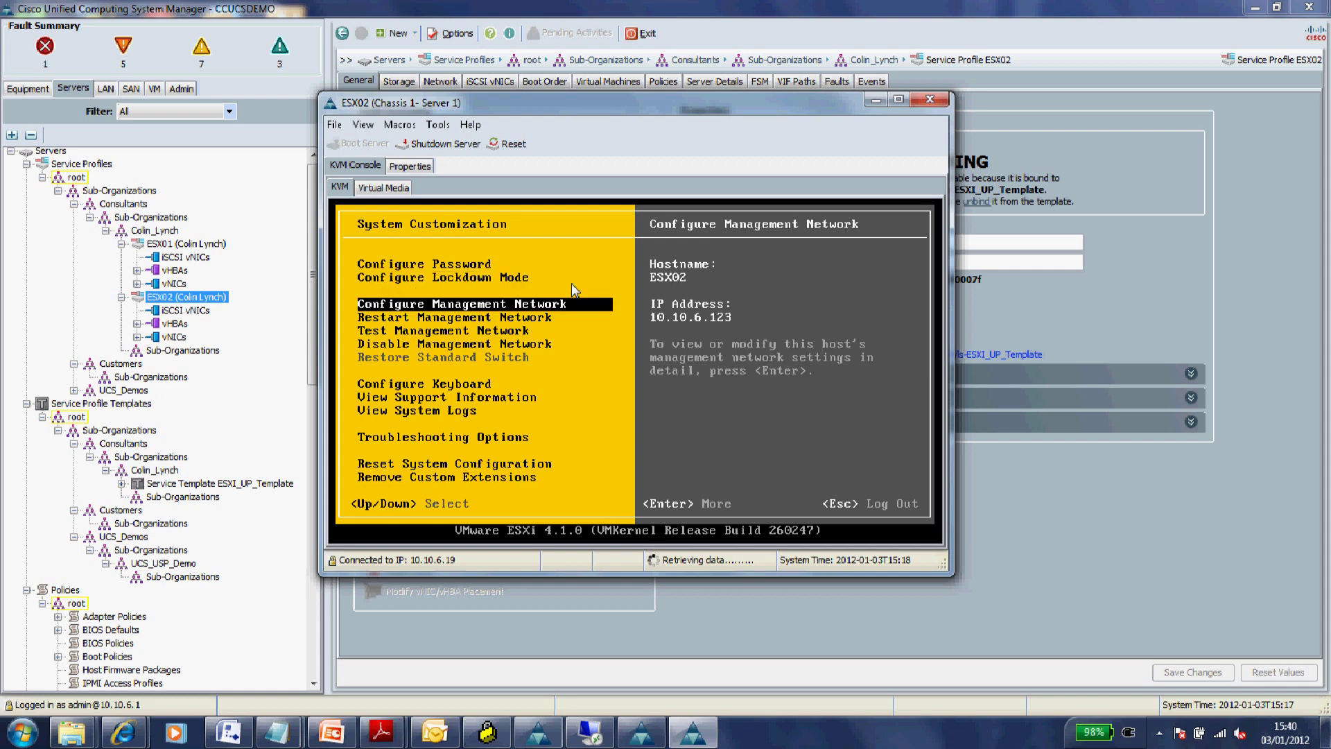
{"action": "key", "text": "Down"}
{"action": "key", "text": "Down"}
{"action": "key", "text": "Down"}
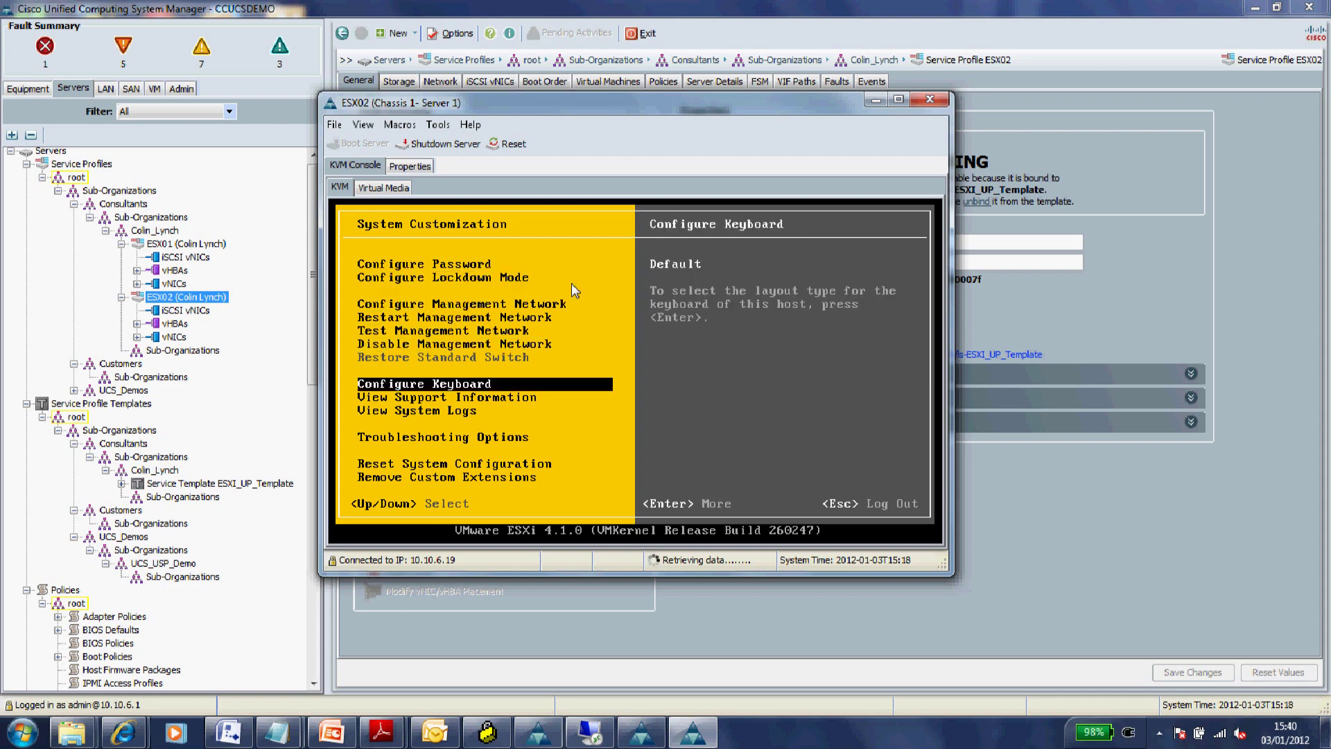
{"action": "key", "text": "Down"}
{"action": "key", "text": "Down"}
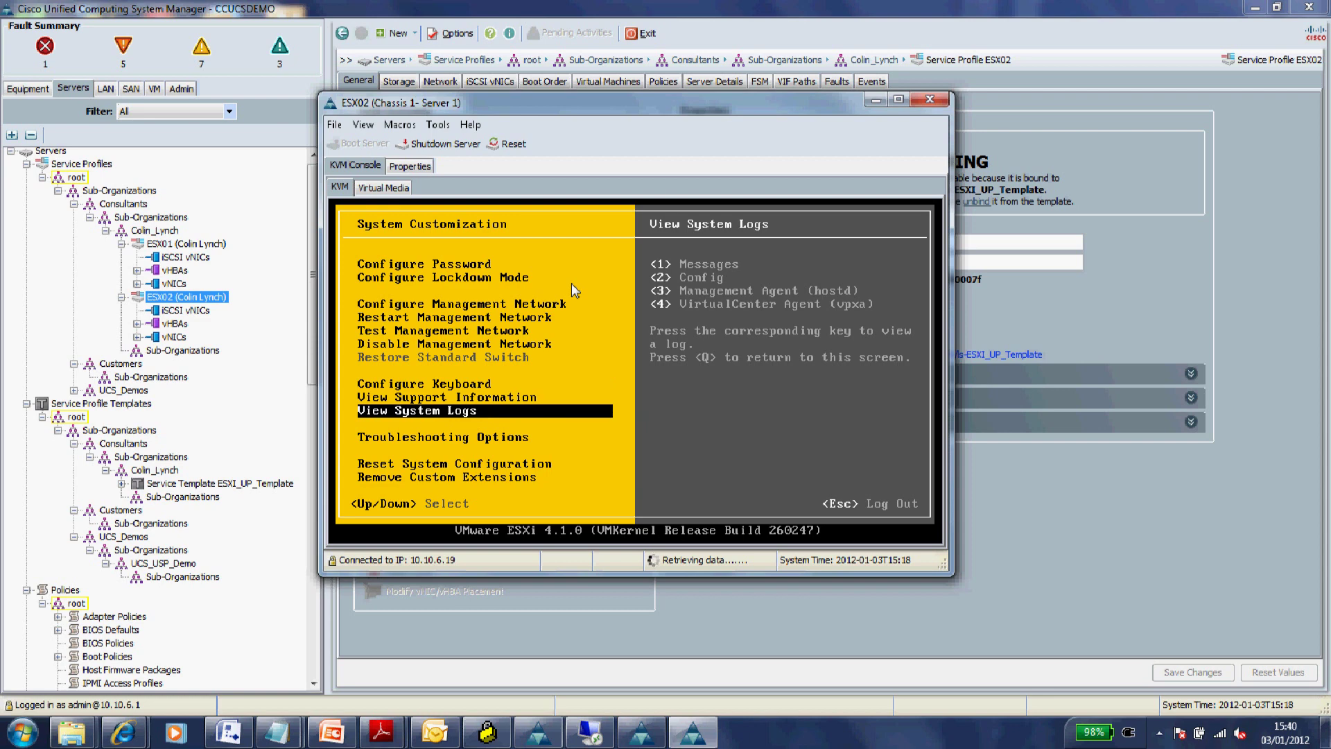
{"action": "key", "text": "Down"}
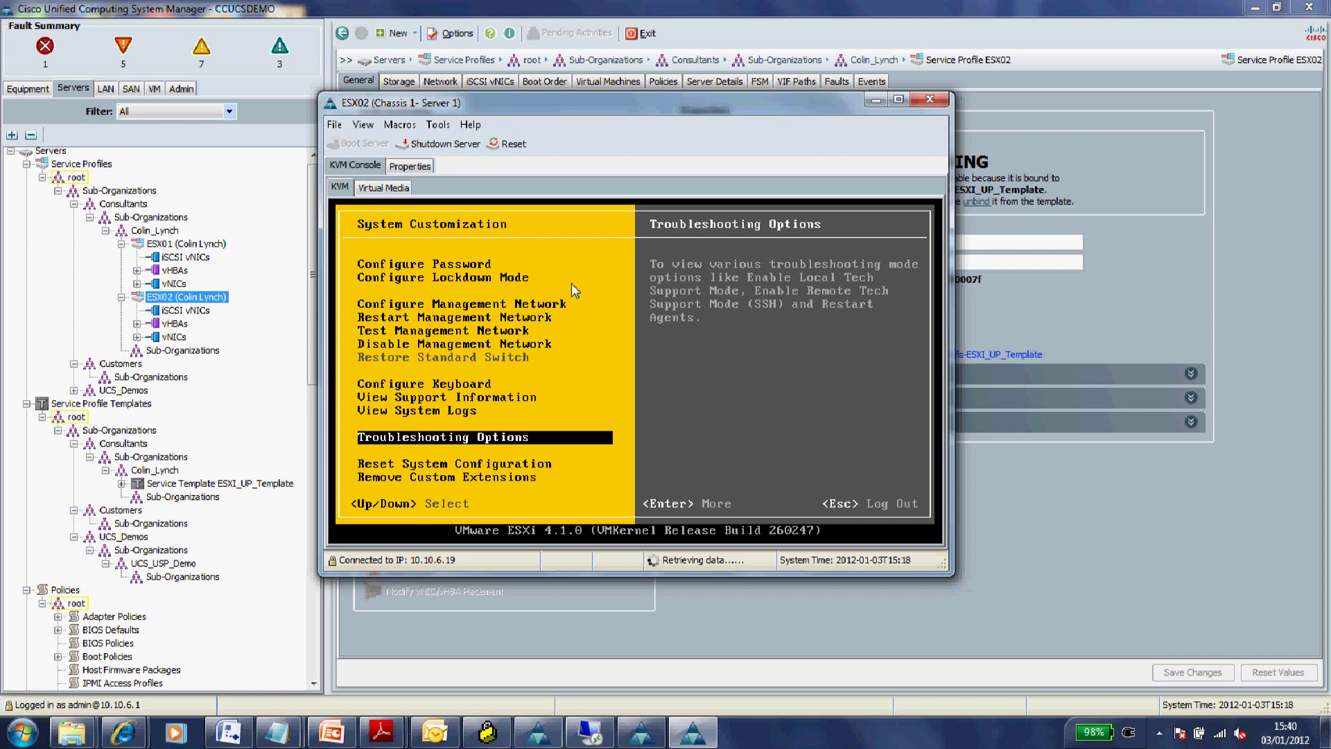
{"action": "key", "text": "Return"}
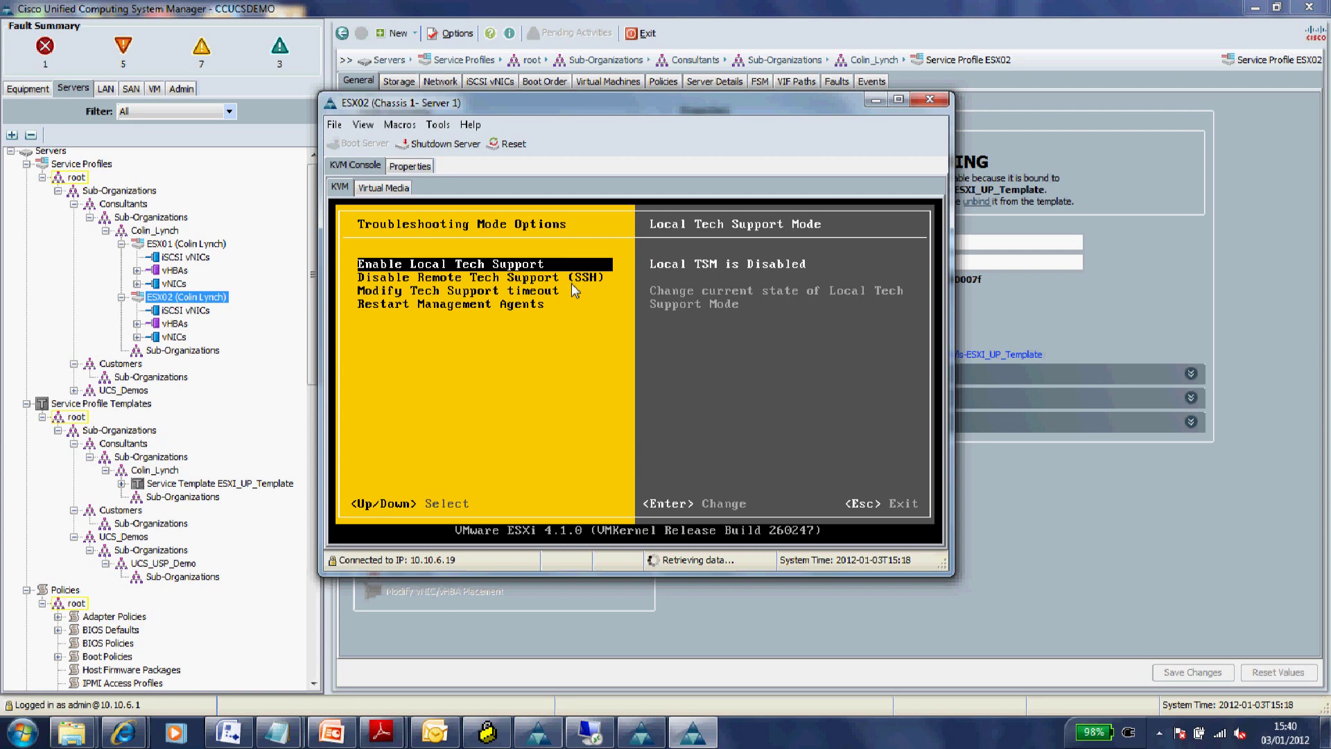
{"action": "key", "text": "Down"}
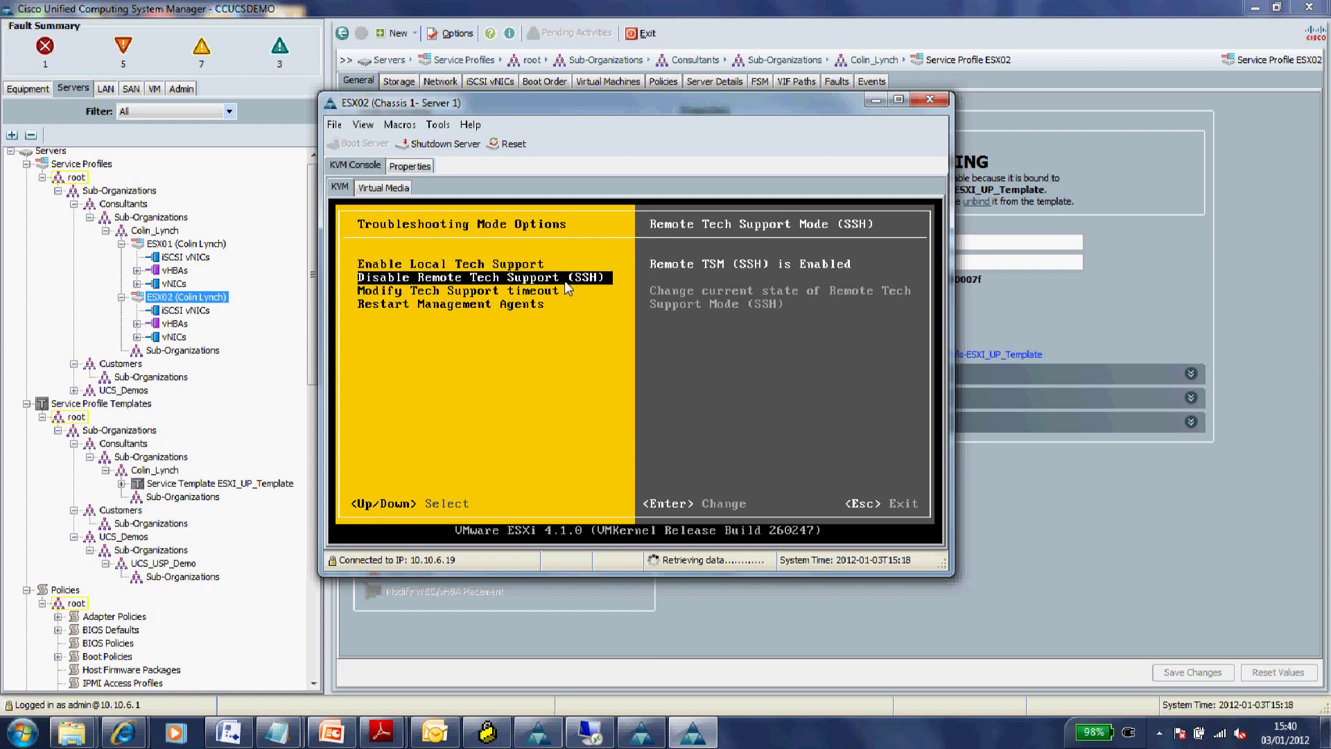
{"action": "left_click", "coordinate": [927, 101]}
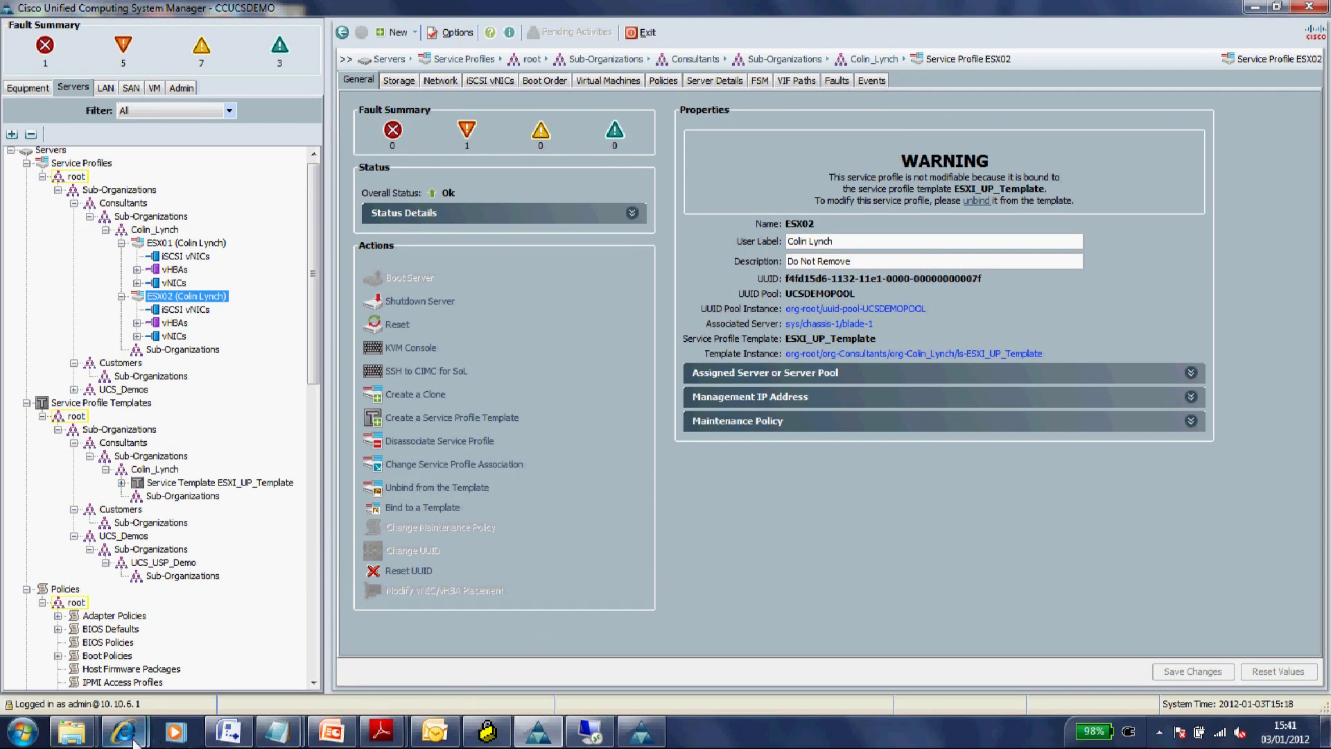
- Follow the VM-FEX software link on the UCS Manager page and start downloading VEM410-201108406.zip
{"action": "mouse_move", "coordinate": [124, 731]}
{"action": "left_click", "coordinate": [250, 663]}
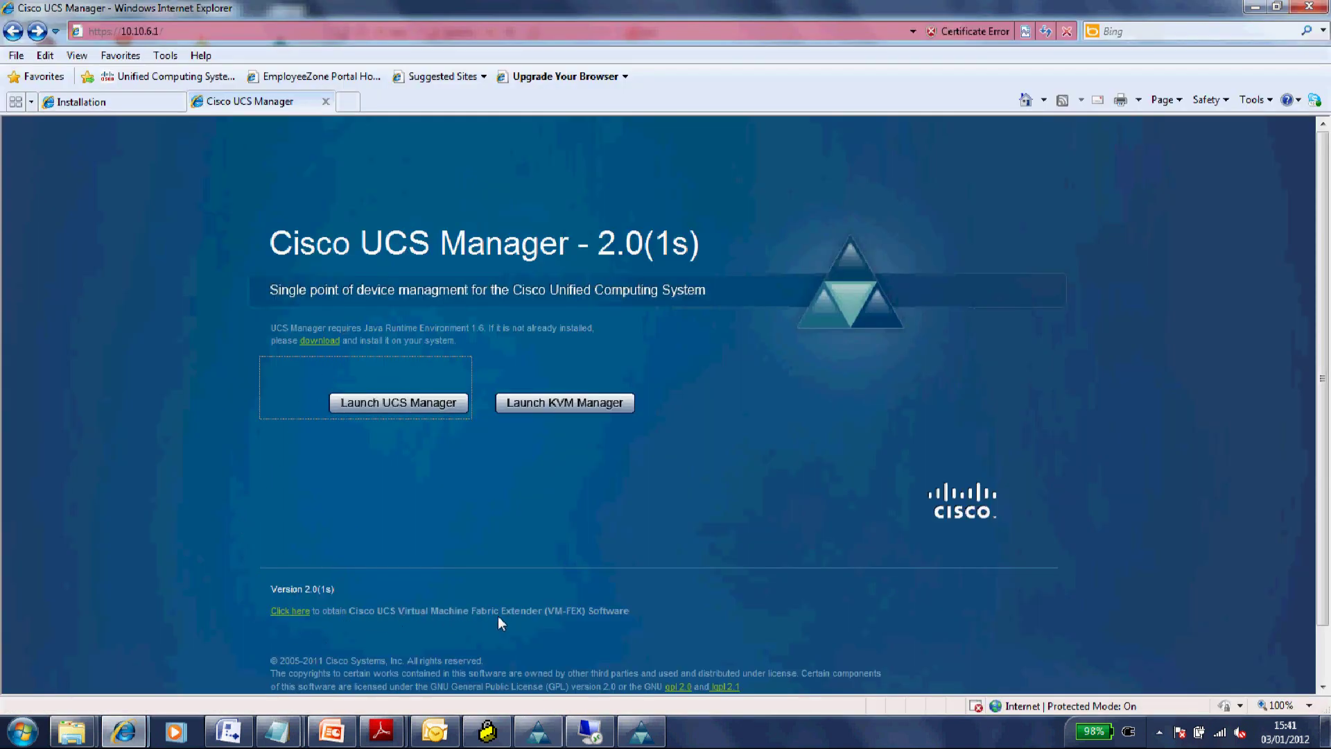
{"action": "left_click_drag", "start_coordinate": [542, 610], "coordinate": [631, 612]}
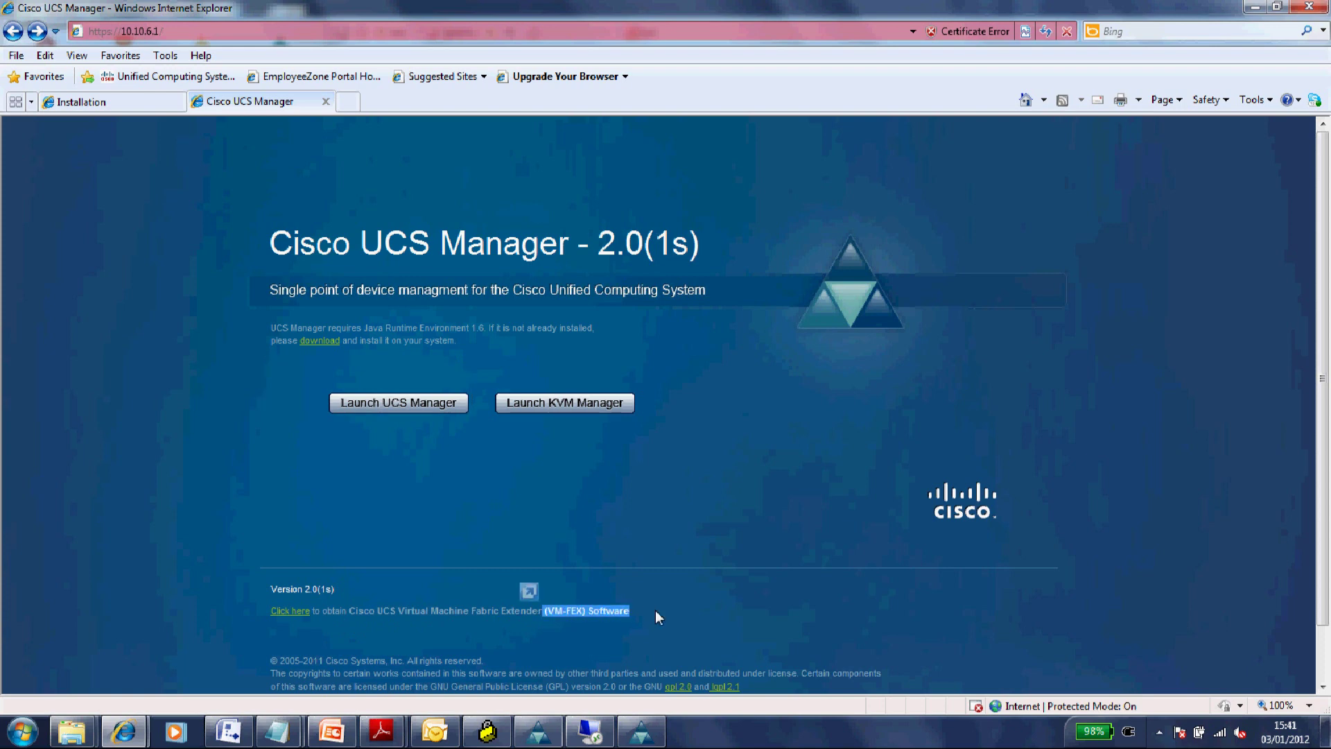
{"action": "left_click", "coordinate": [655, 610]}
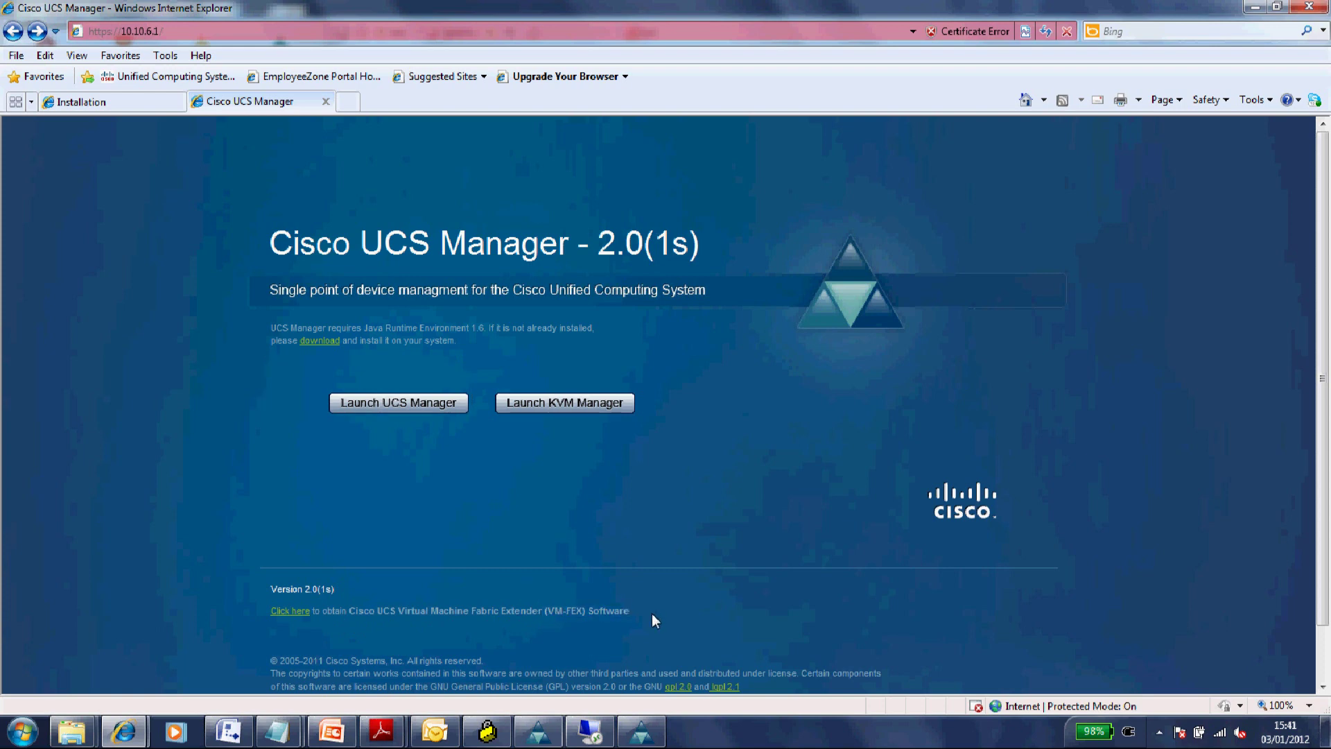
{"action": "left_click", "coordinate": [298, 611]}
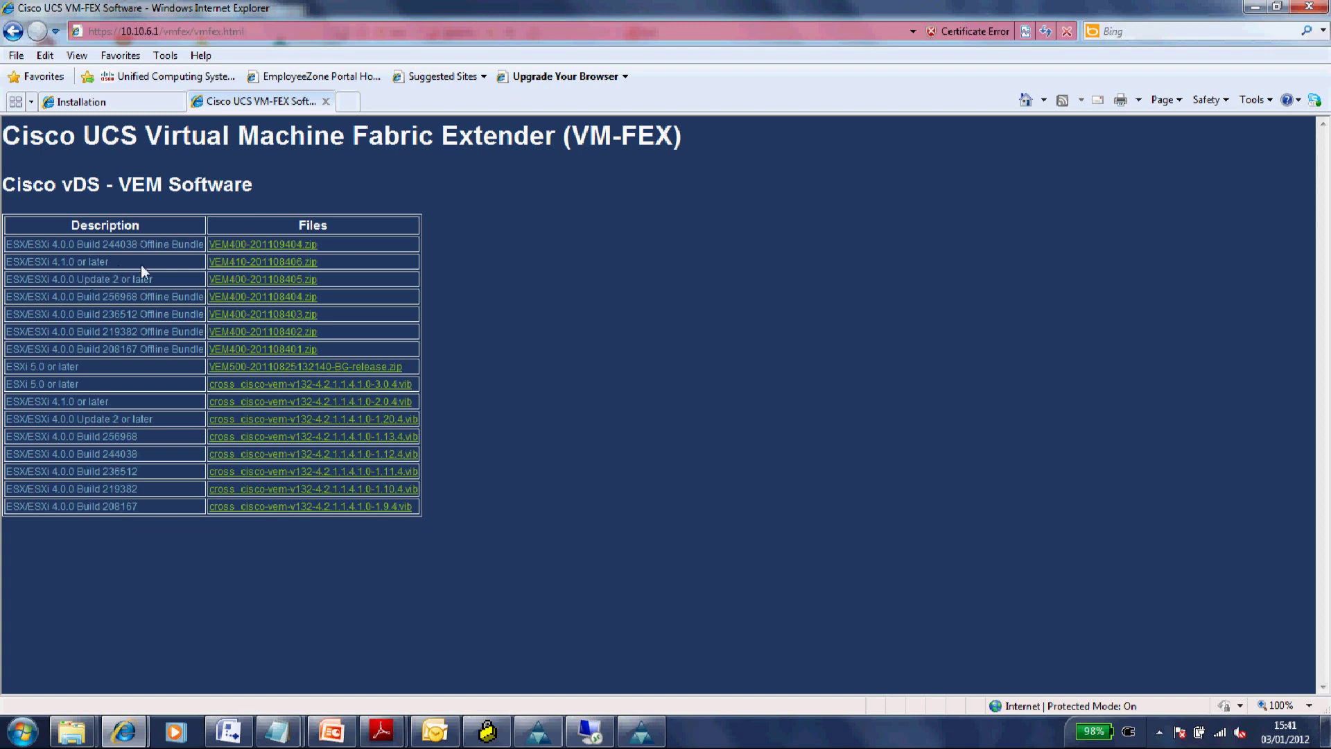
{"action": "left_click", "coordinate": [231, 262]}
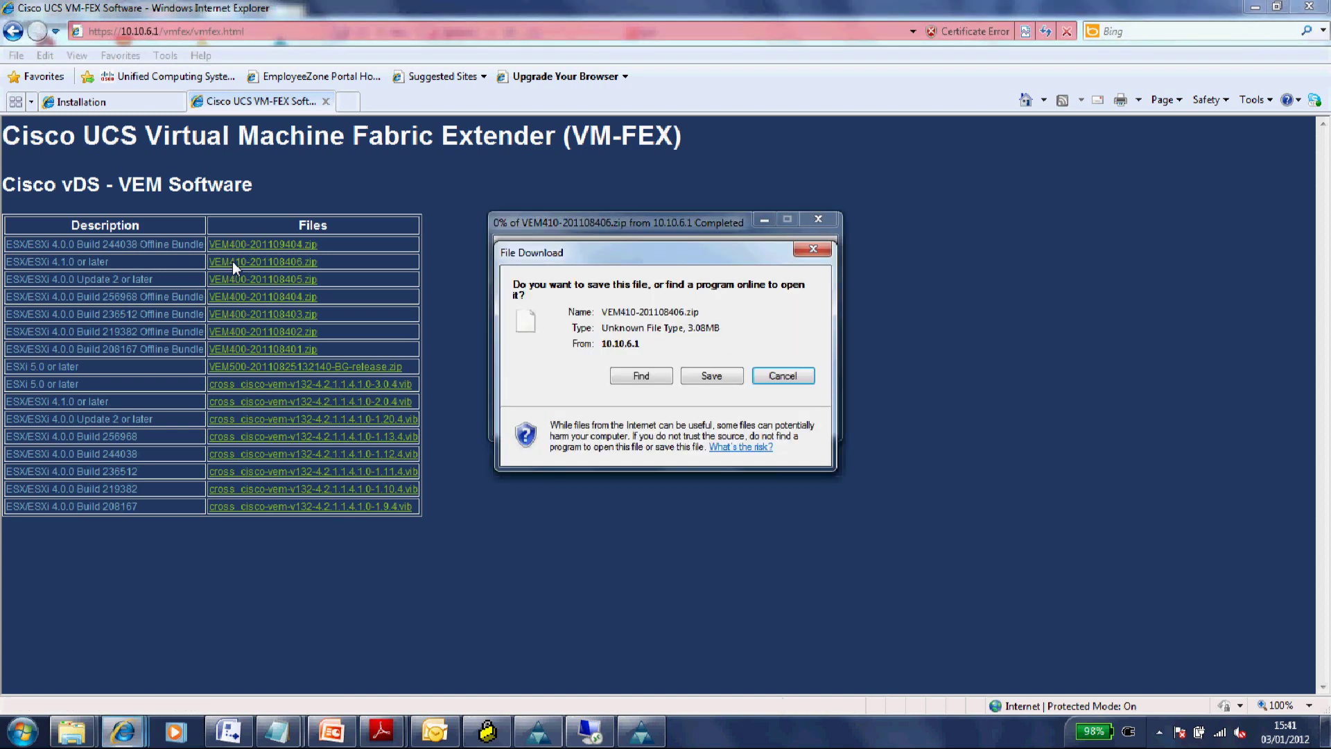
- Save VEM410-201108406.zip into the Temp folder on OSDisk (C:)
{"action": "left_click", "coordinate": [707, 378]}
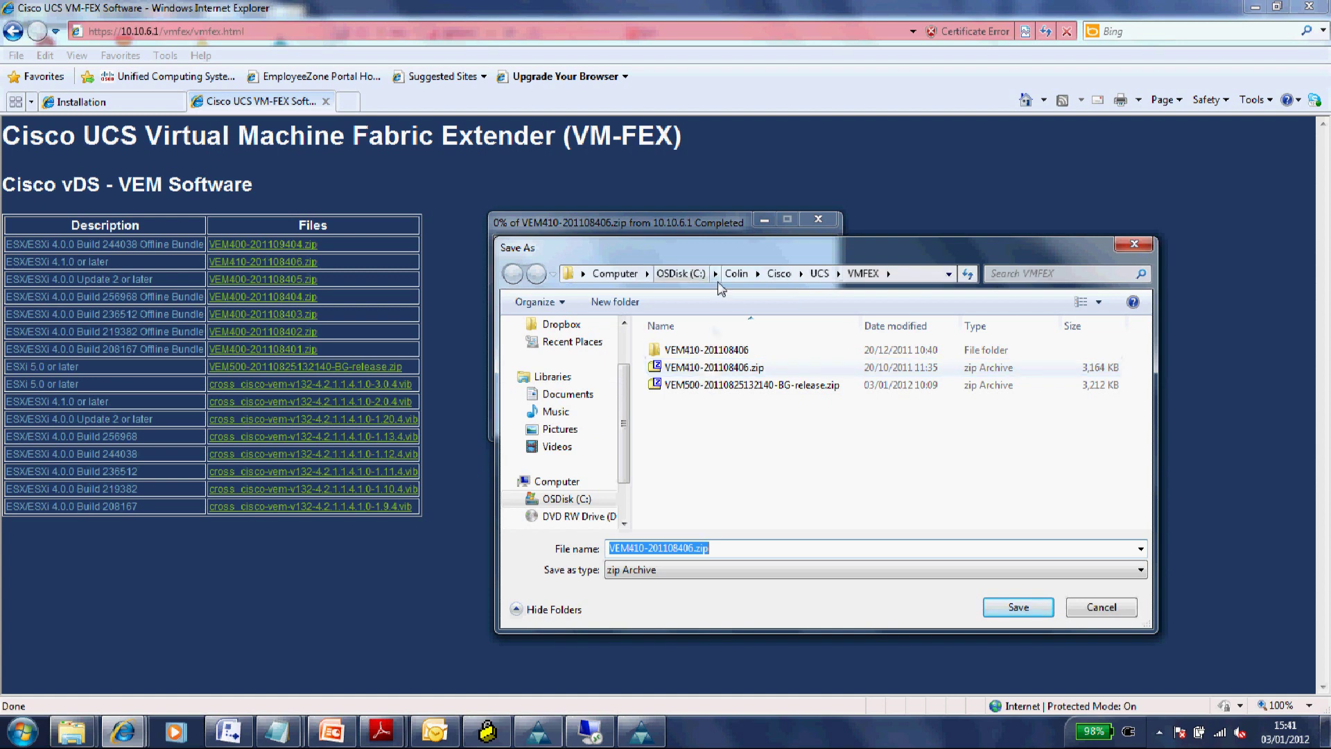
{"action": "left_click", "coordinate": [725, 275]}
{"action": "left_click", "coordinate": [681, 273]}
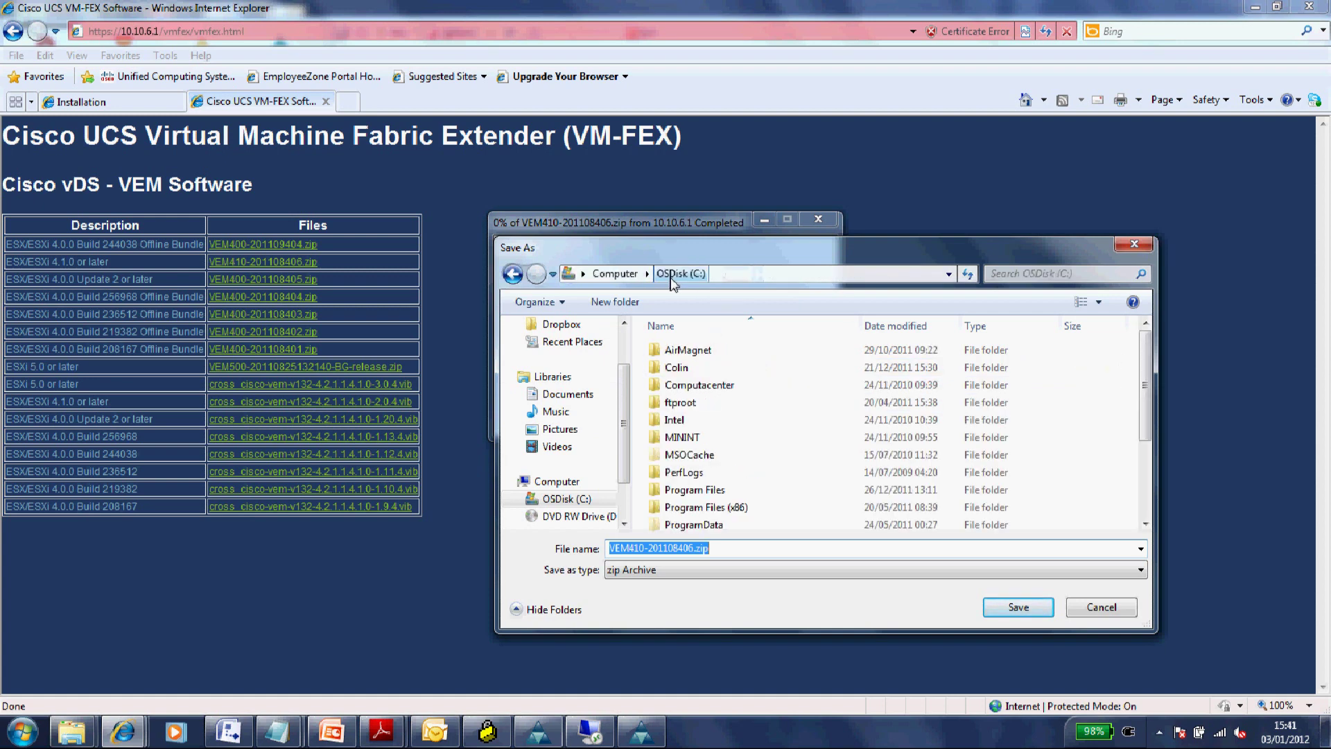
{"action": "scroll", "coordinate": [683, 361], "scroll_direction": "down", "scroll_amount": 1}
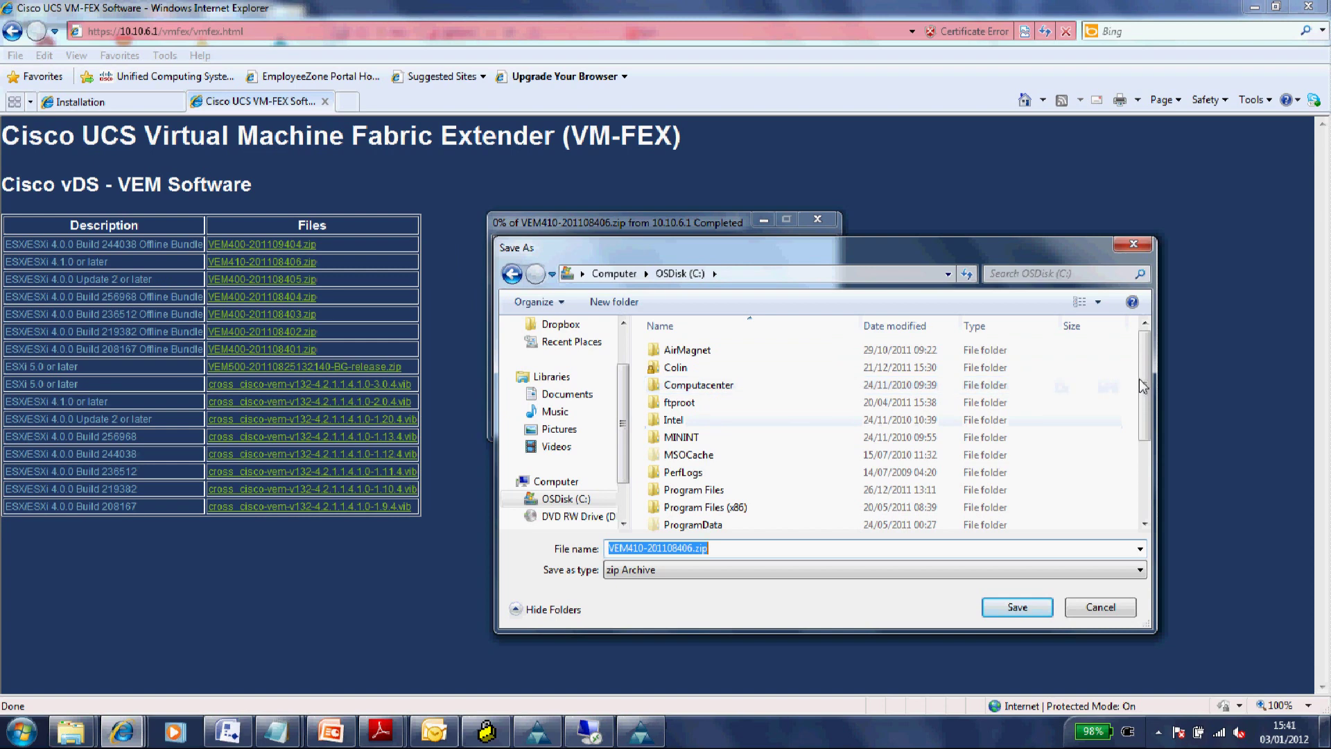
{"action": "left_click_drag", "start_coordinate": [1144, 401], "coordinate": [1124, 455]}
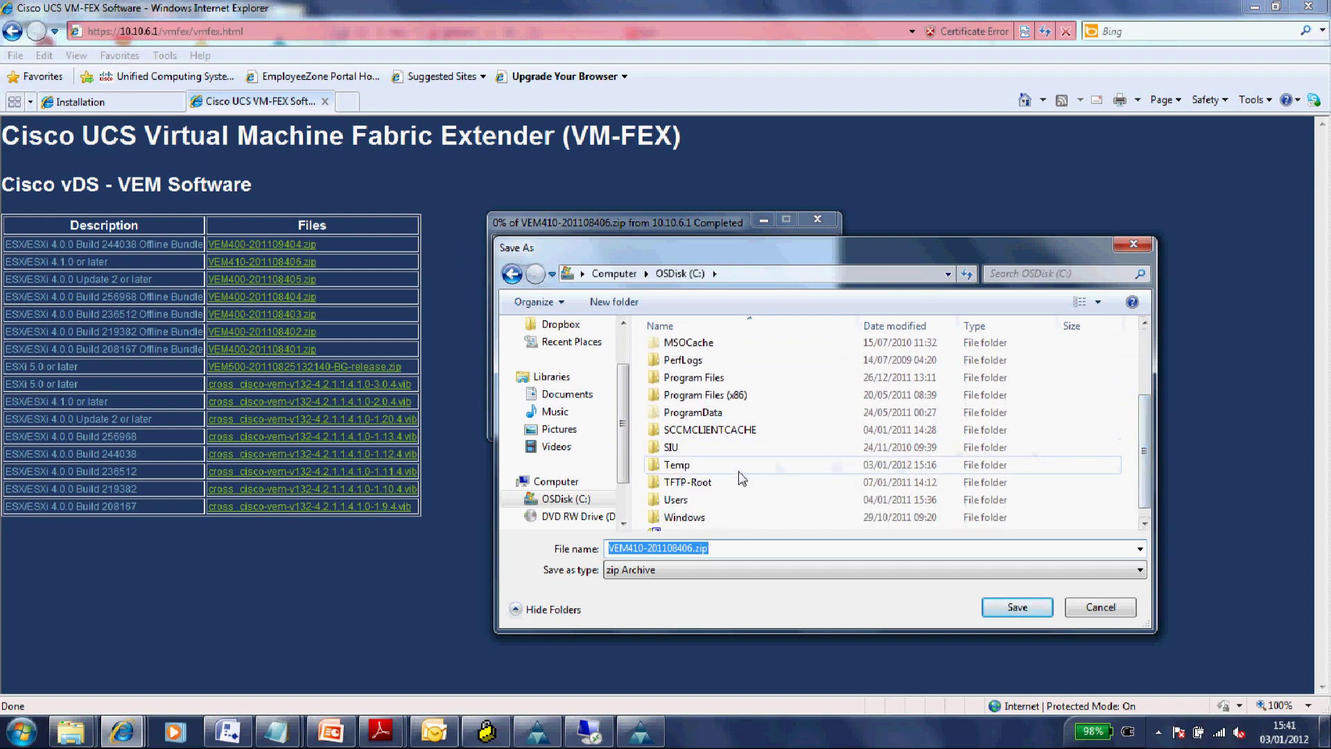
{"action": "double_click", "coordinate": [676, 464]}
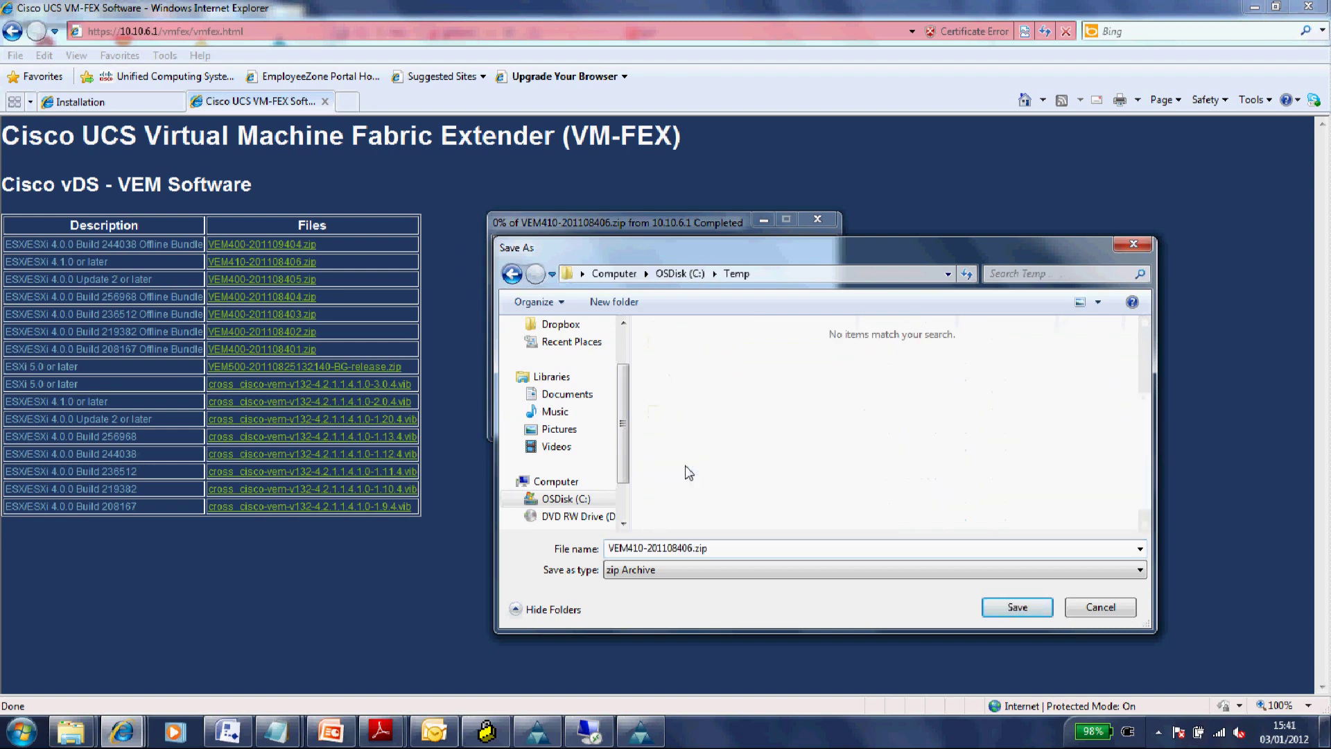
{"action": "left_click", "coordinate": [1031, 609]}
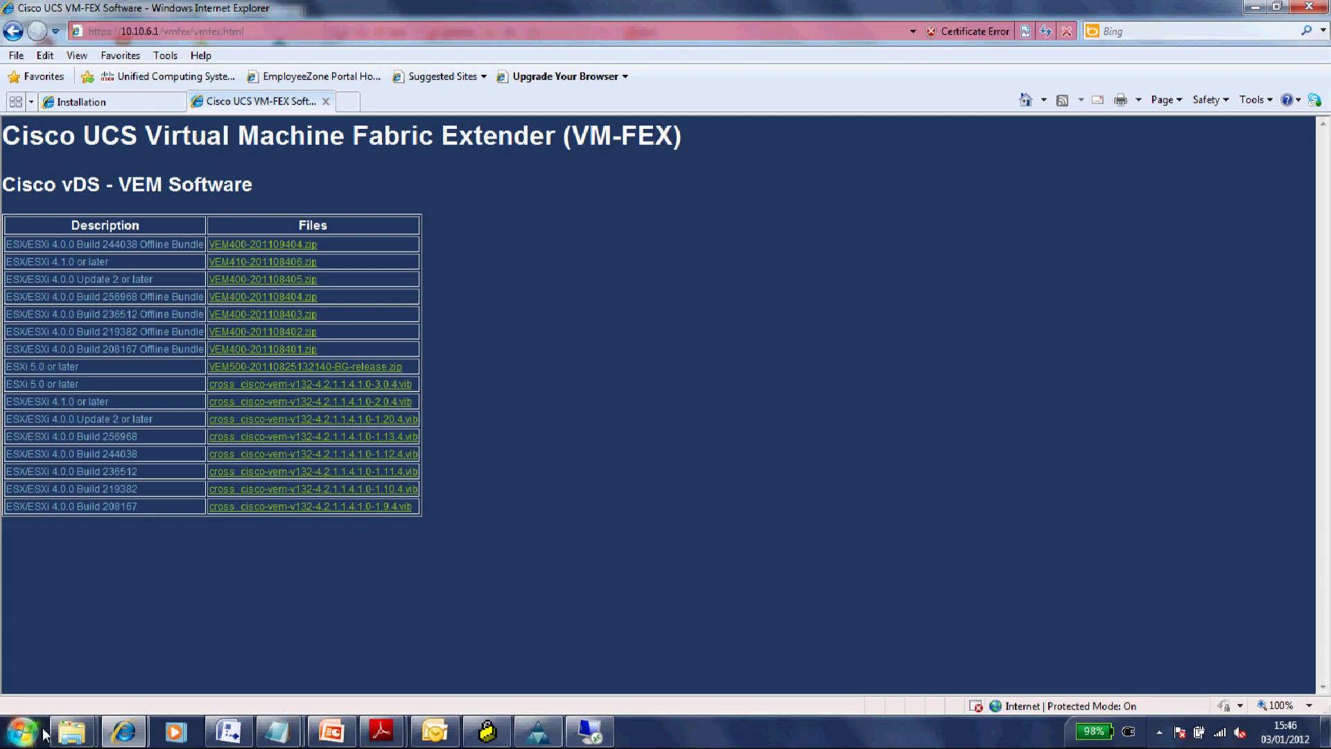
- Browse from Computer to the Temp folder on the C: drive
{"action": "mouse_move", "coordinate": [70, 730]}
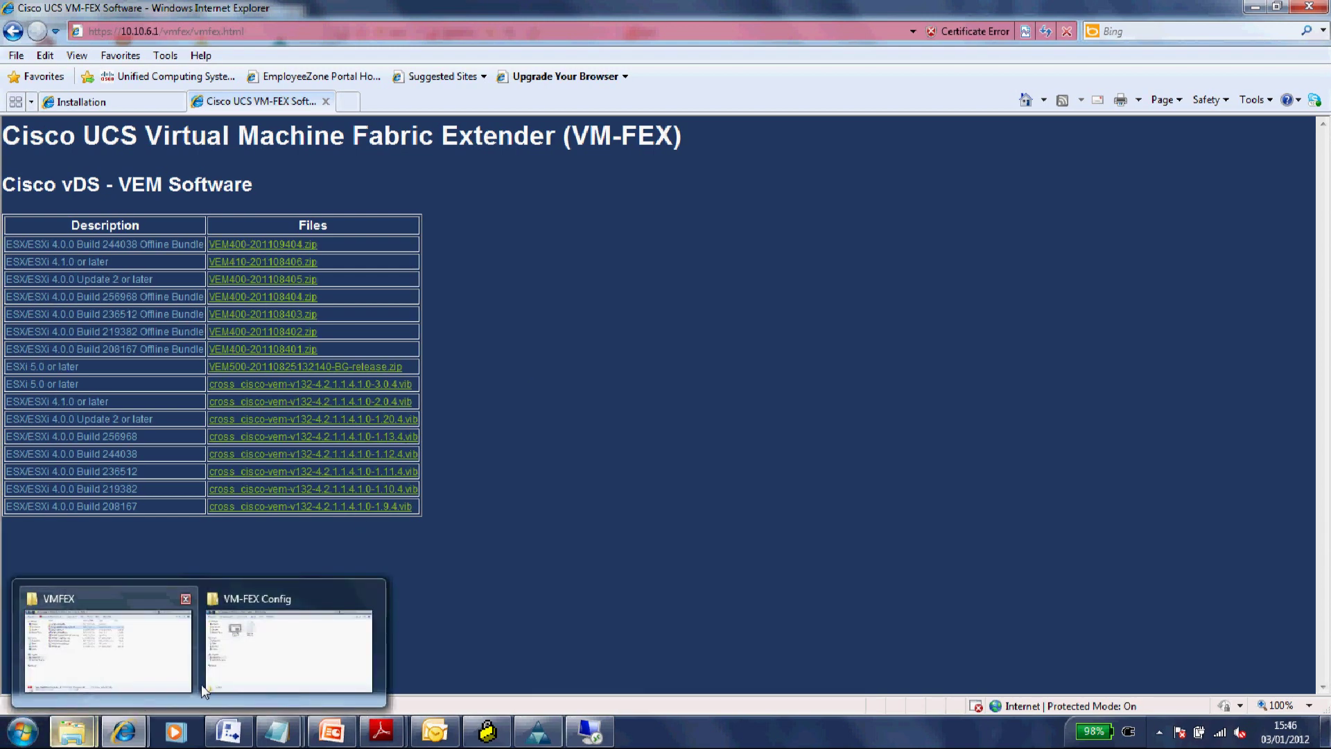
{"action": "mouse_move", "coordinate": [228, 679]}
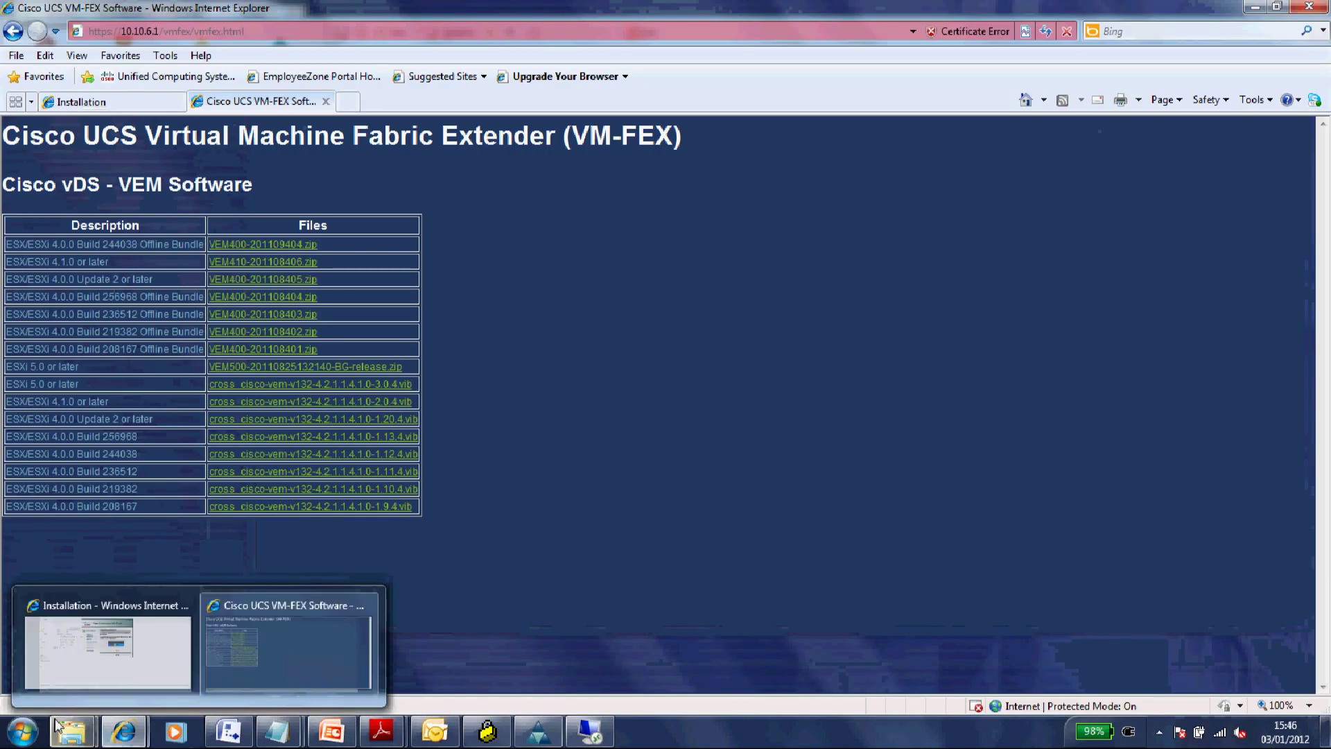
{"action": "left_click", "coordinate": [23, 731]}
{"action": "left_click", "coordinate": [253, 487]}
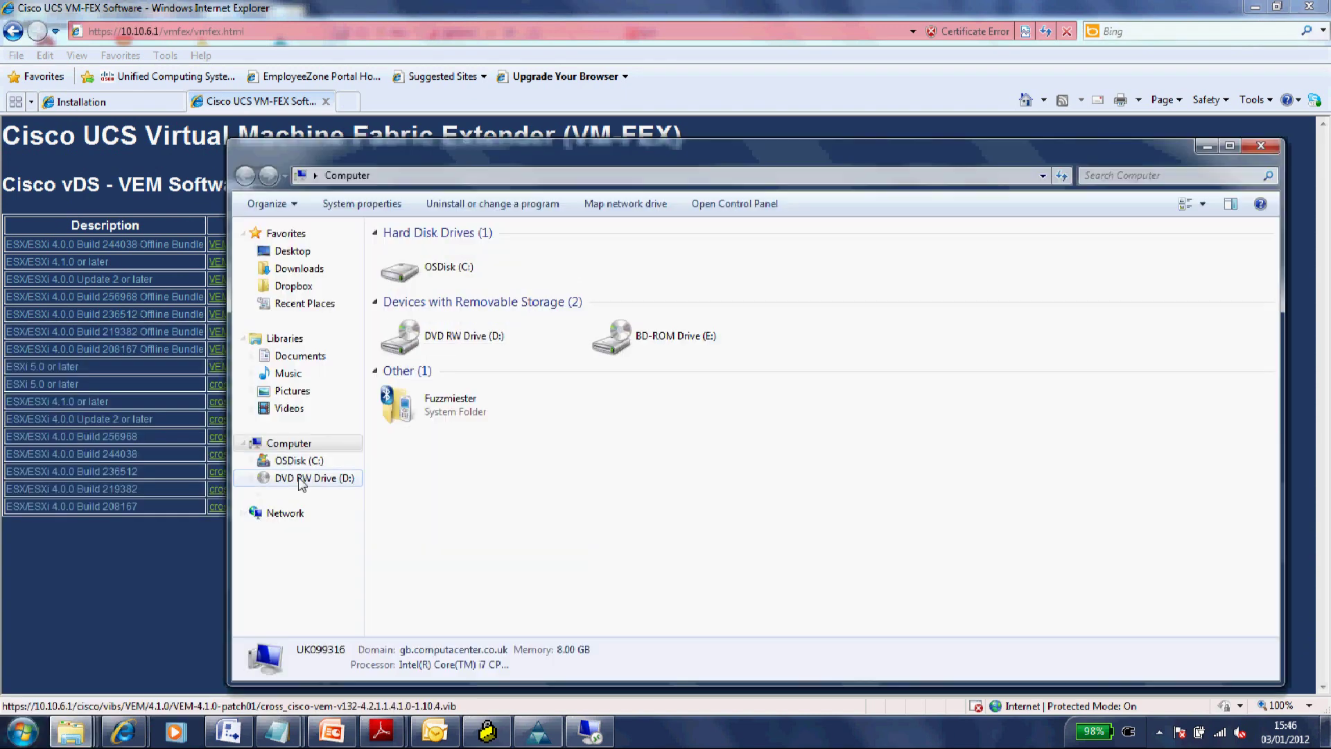
{"action": "double_click", "coordinate": [498, 278]}
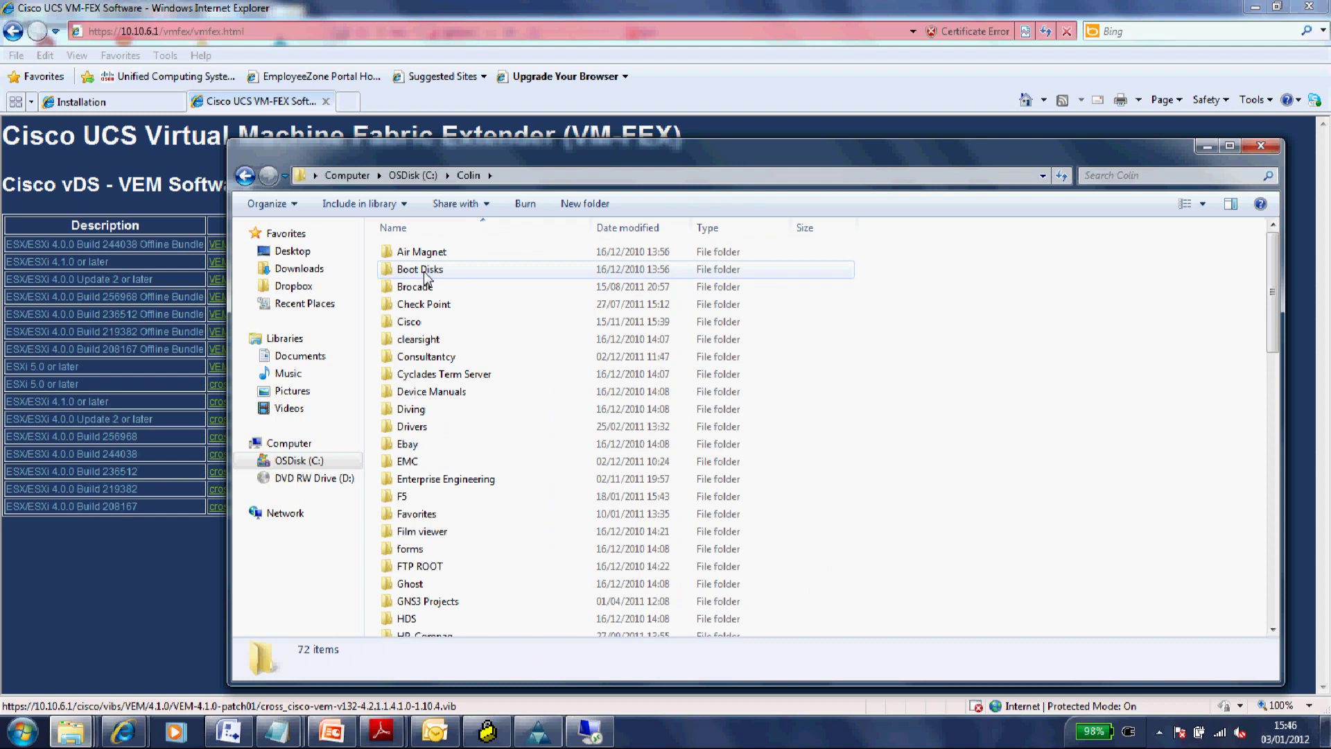
{"action": "scroll", "coordinate": [427, 276], "scroll_direction": "down", "scroll_amount": 15}
{"action": "double_click", "coordinate": [425, 276]}
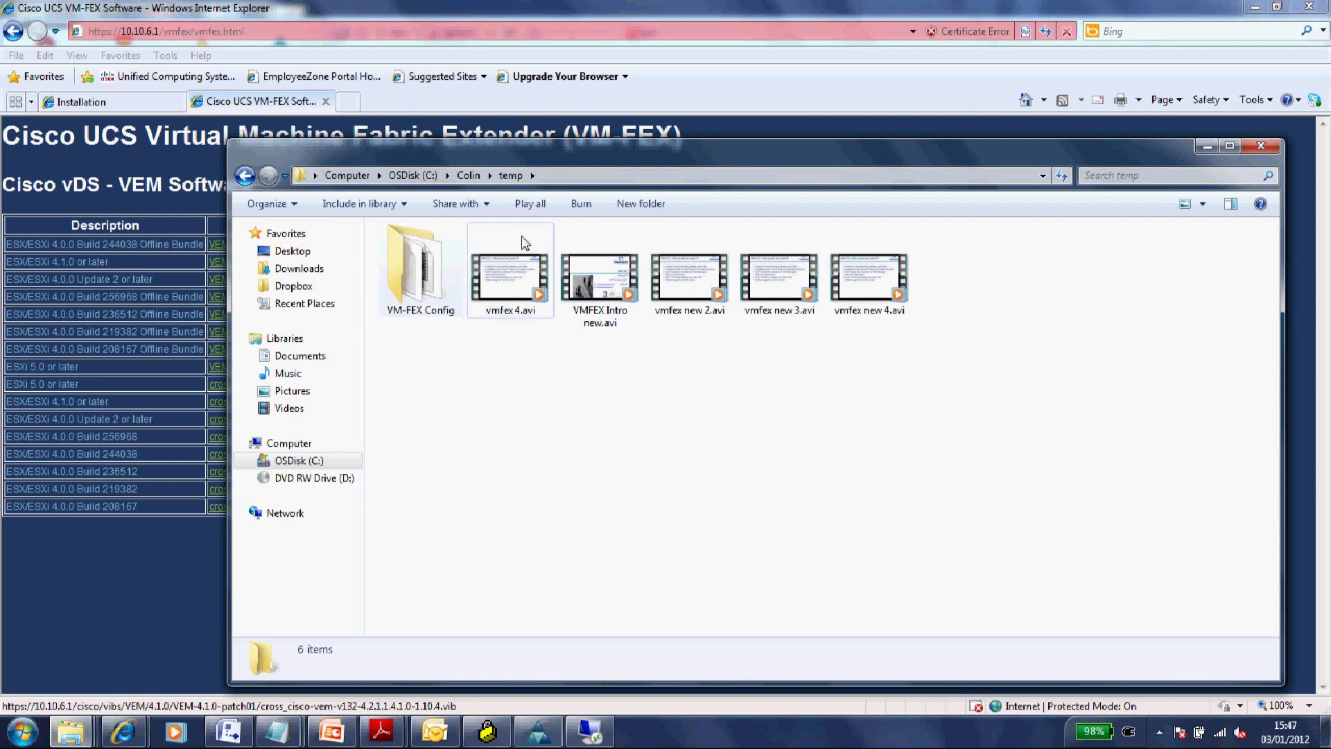
{"action": "left_click", "coordinate": [394, 175]}
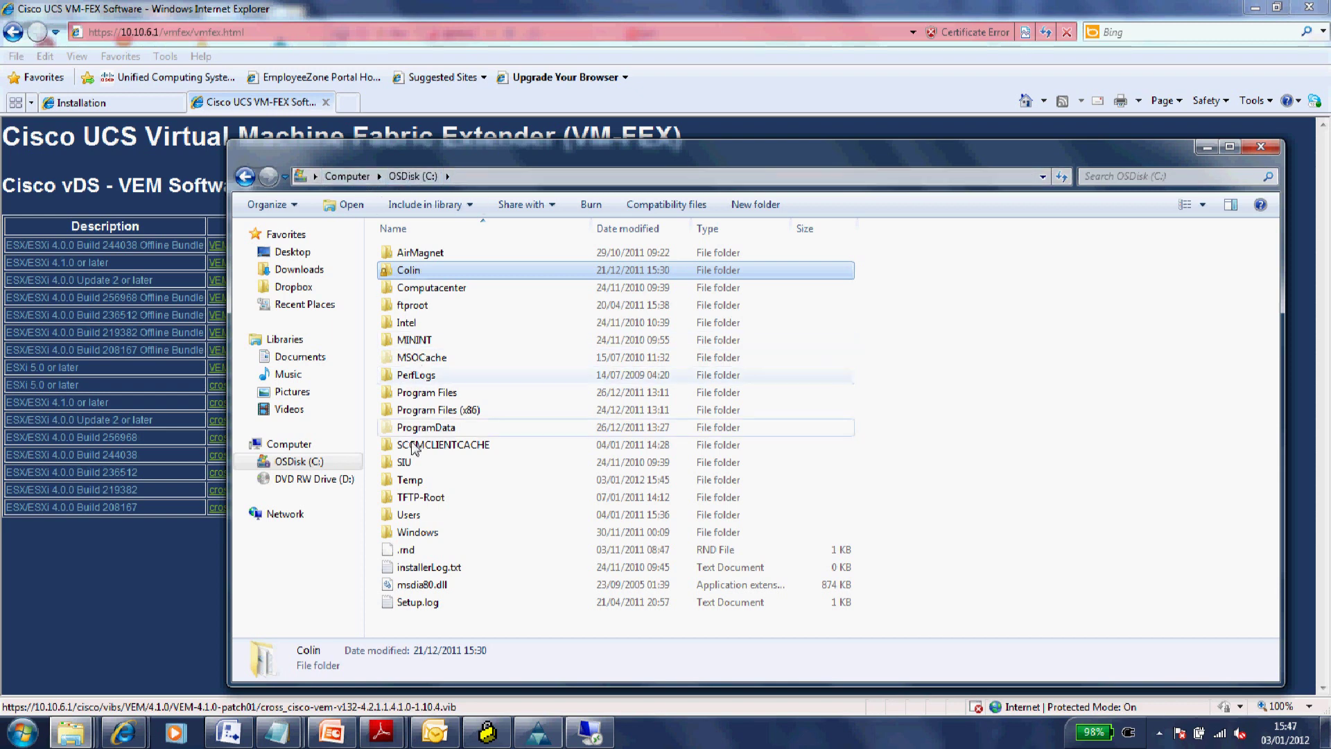
{"action": "double_click", "coordinate": [409, 479]}
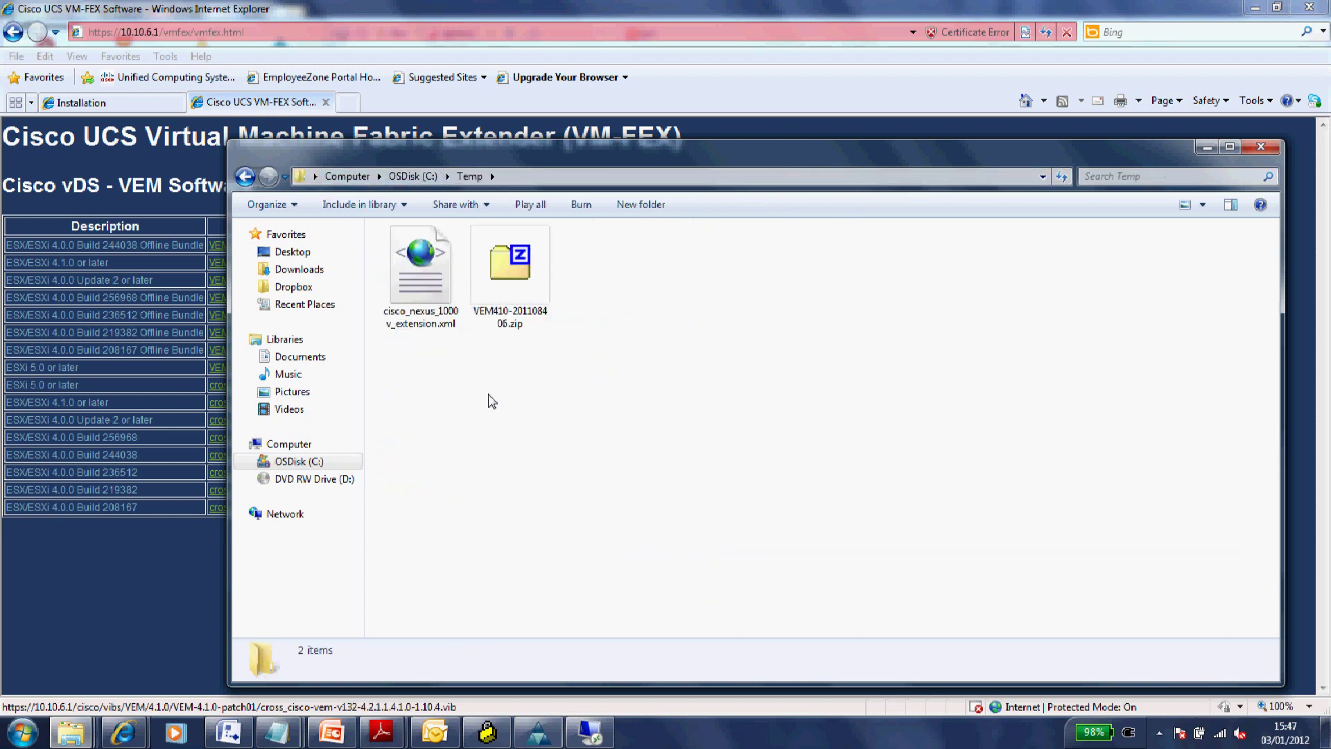
- Extract the VEM410 zip with 7-Zip and open VEM\4.1.0\VEM-4.1.0-GA to show the VIB file
{"action": "left_click", "coordinate": [504, 285]}
{"action": "right_click", "coordinate": [504, 284]}
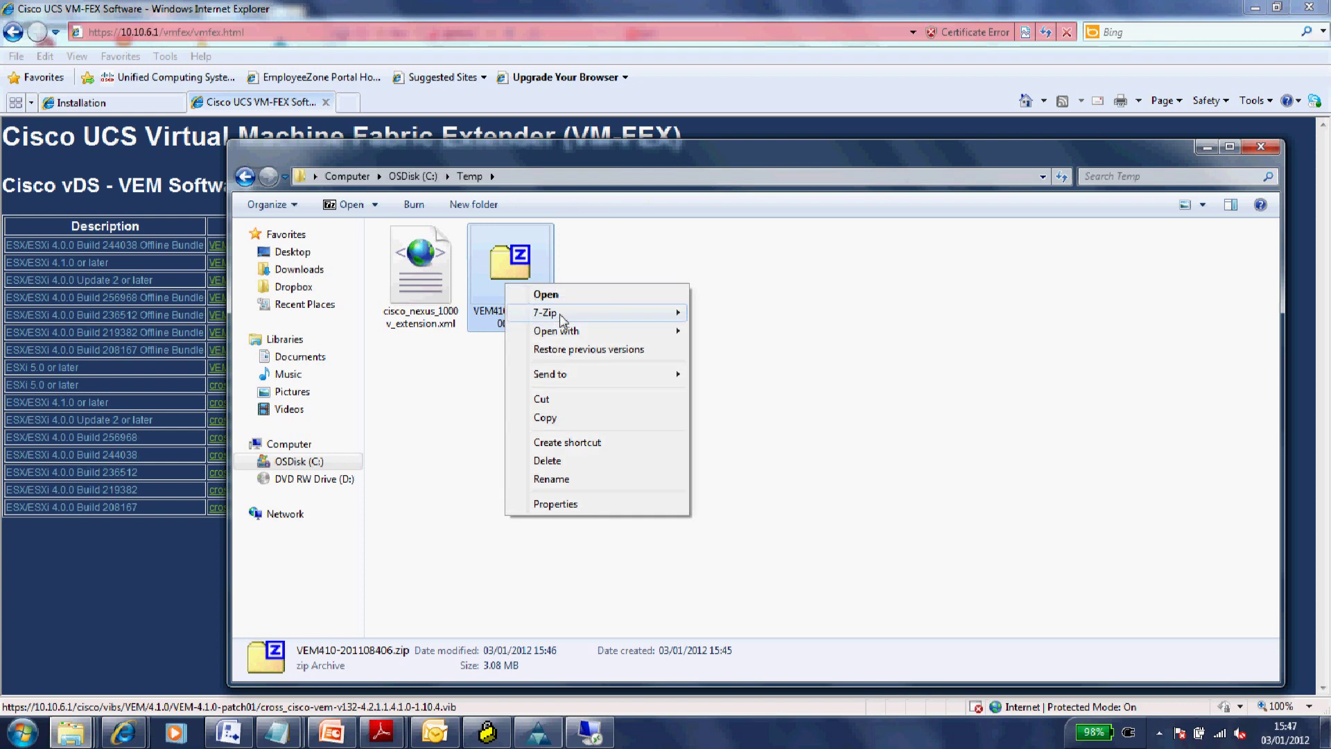
{"action": "mouse_move", "coordinate": [587, 319]}
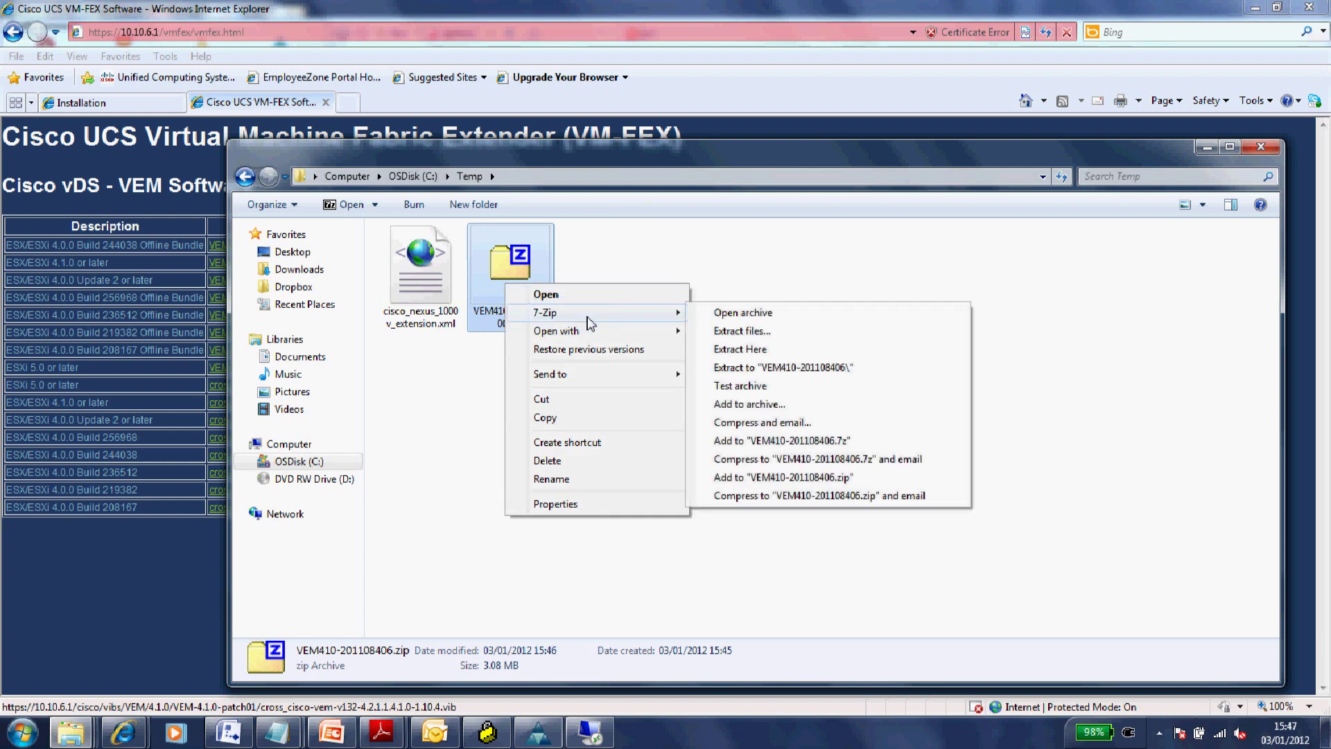
{"action": "left_click", "coordinate": [744, 352]}
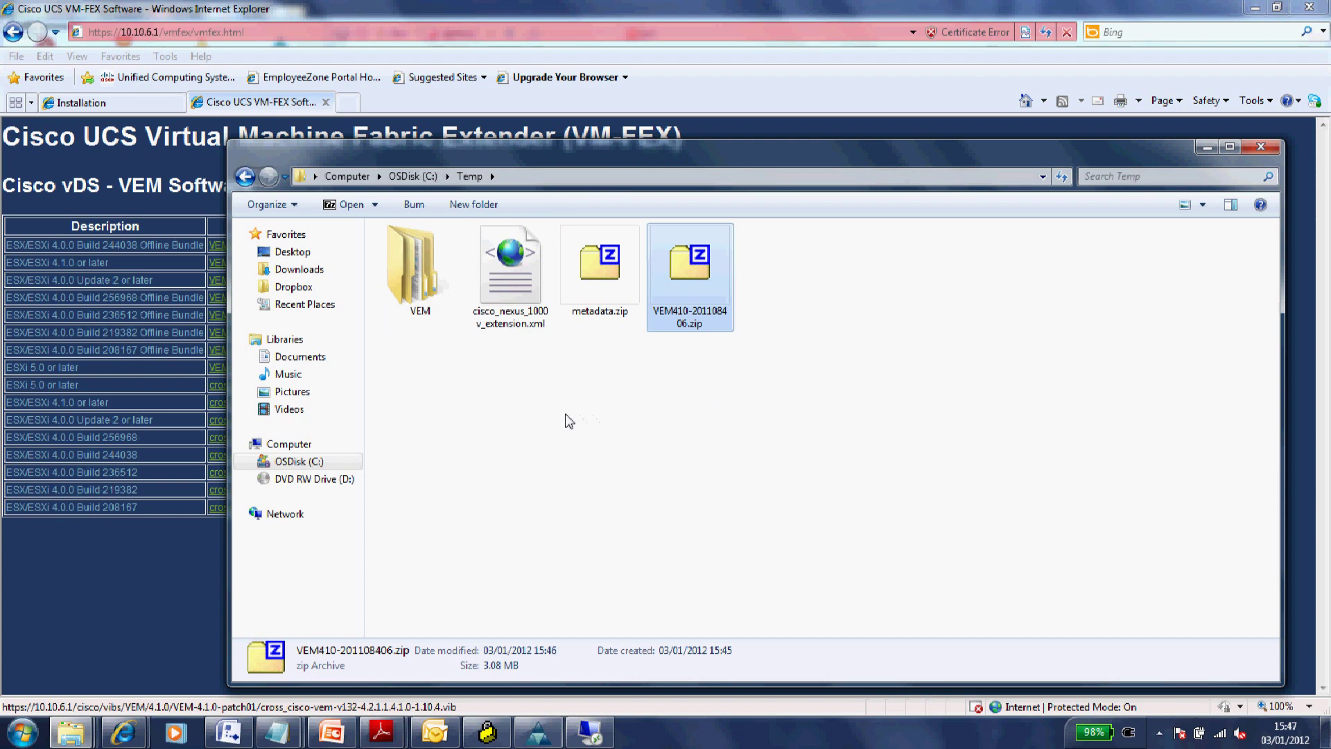
{"action": "left_click", "coordinate": [540, 419]}
{"action": "double_click", "coordinate": [427, 294]}
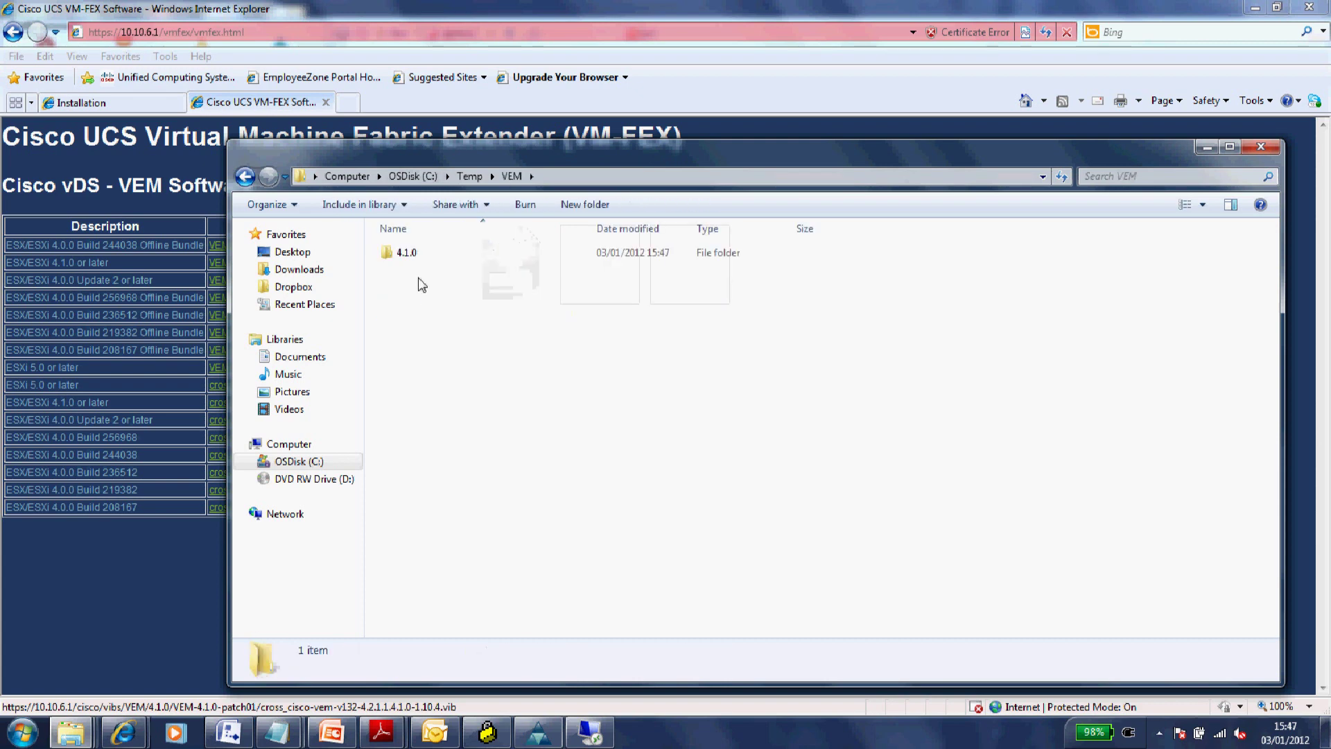
{"action": "double_click", "coordinate": [409, 254]}
{"action": "double_click", "coordinate": [410, 255]}
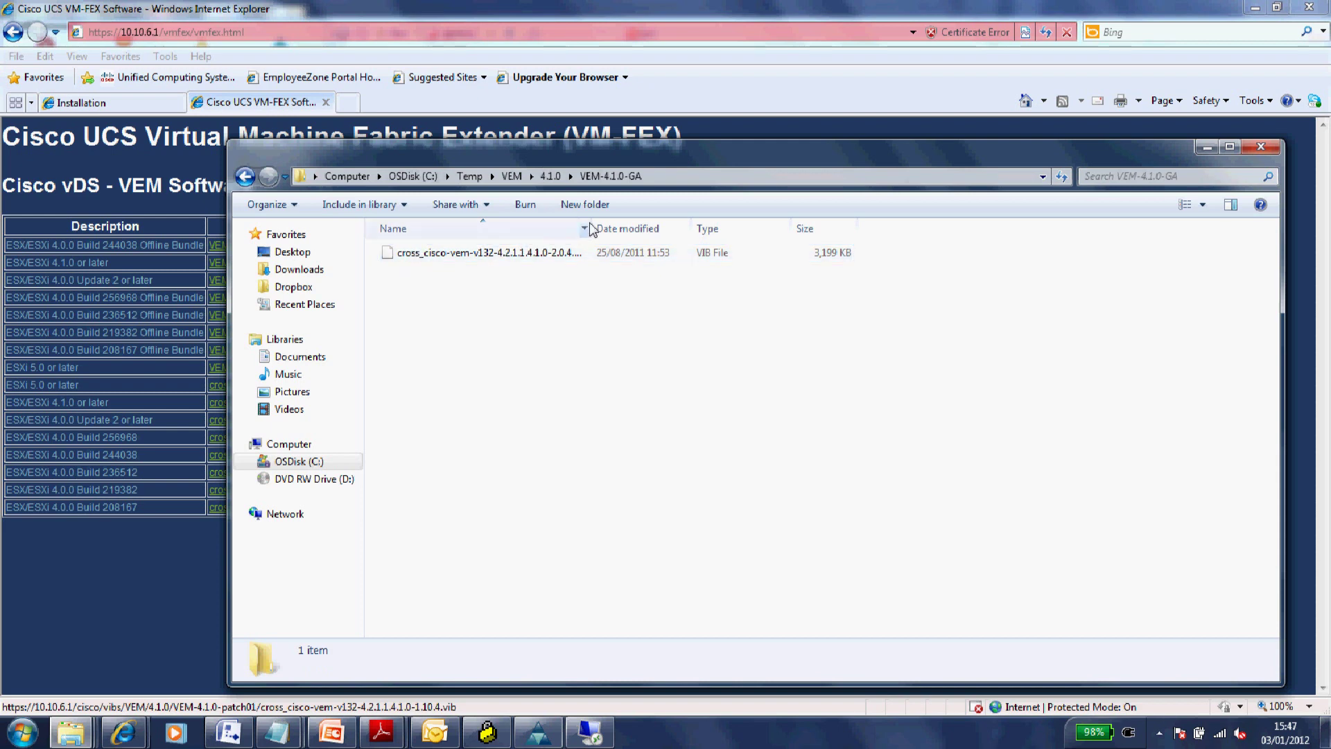
{"action": "left_click_drag", "start_coordinate": [591, 228], "coordinate": [682, 227]}
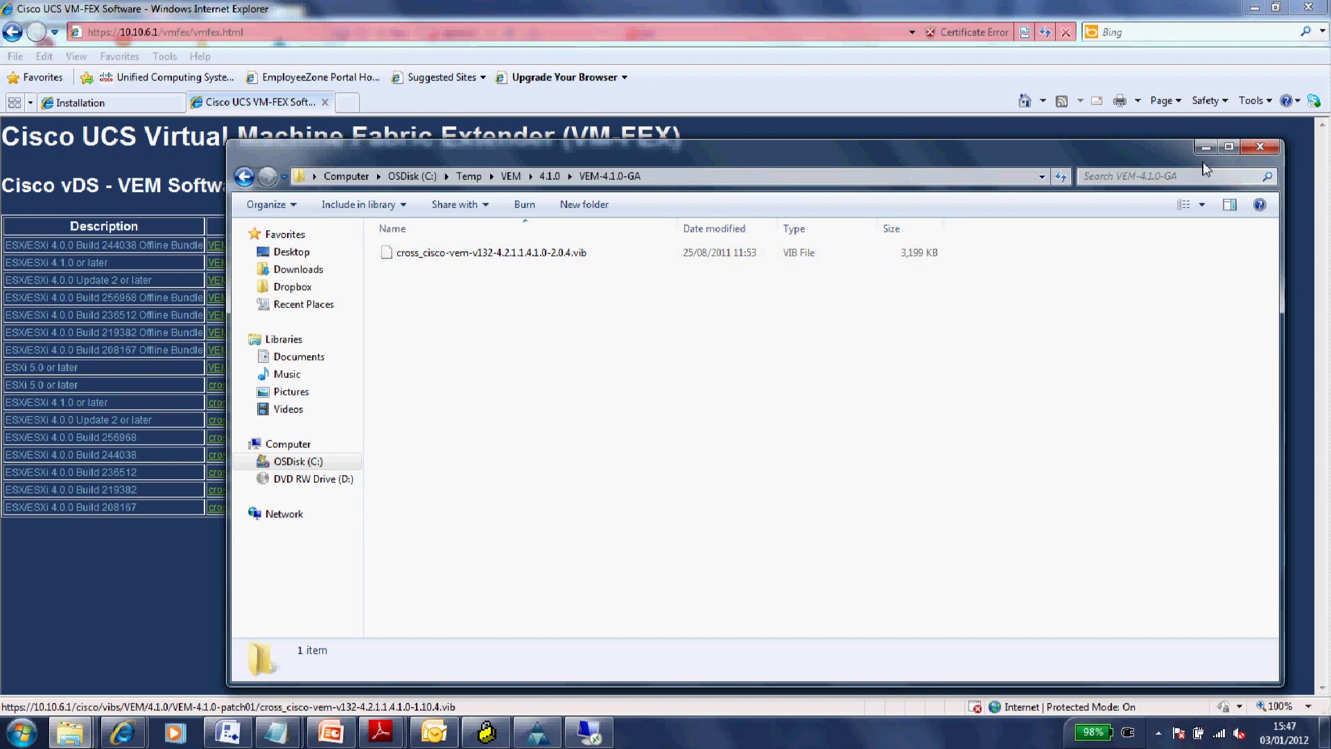
{"action": "left_click", "coordinate": [1254, 8]}
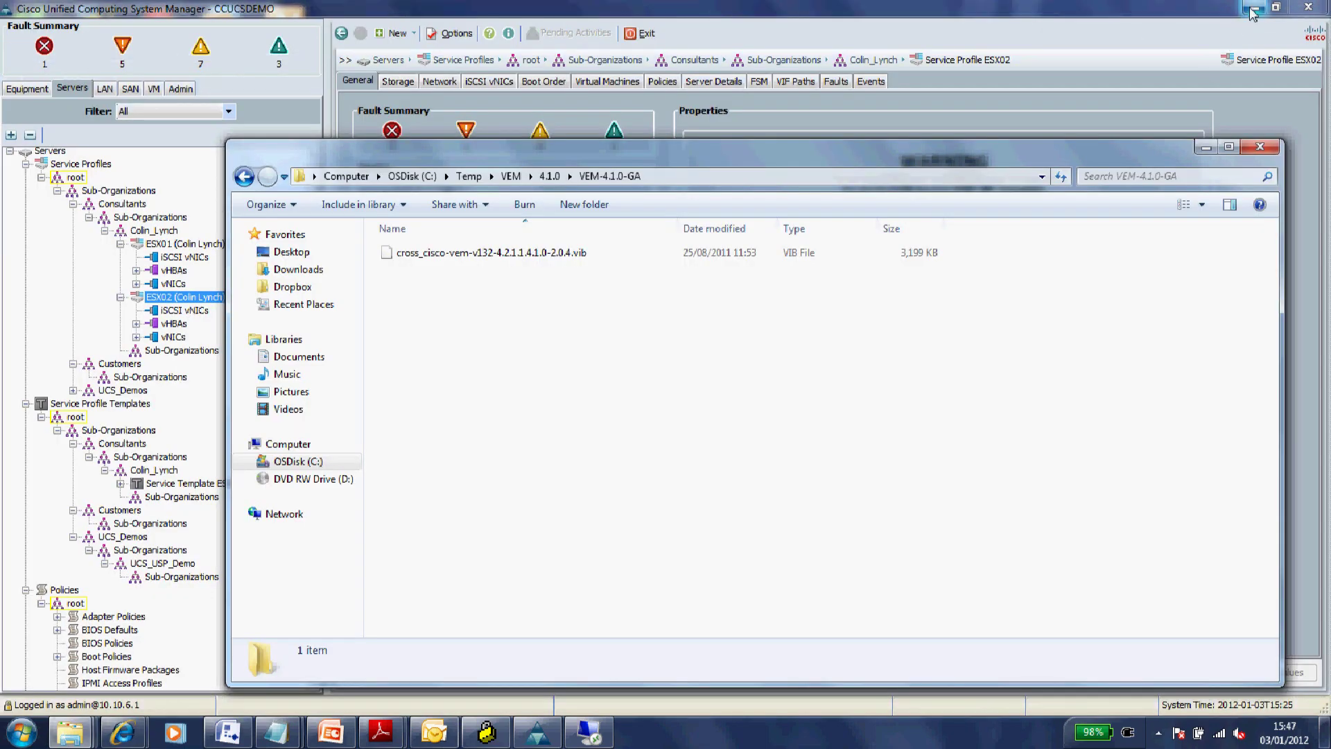
- Open PuTTY sessions to CCUCSDEMO-ESX01 (10.10.6.122) and CCUCSDEMO-ESX02 (10.10.6.123) side by side
{"action": "left_click", "coordinate": [1255, 9]}
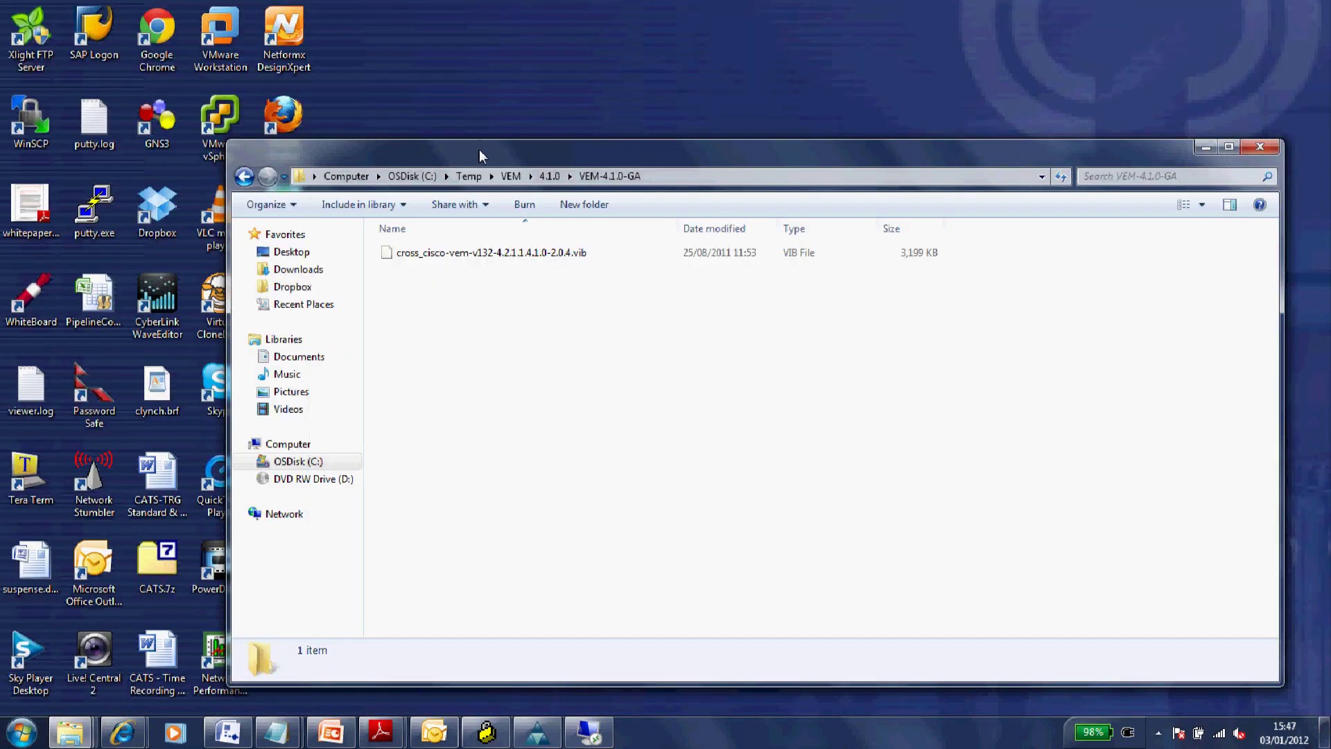
{"action": "left_click_drag", "start_coordinate": [480, 148], "coordinate": [641, 190]}
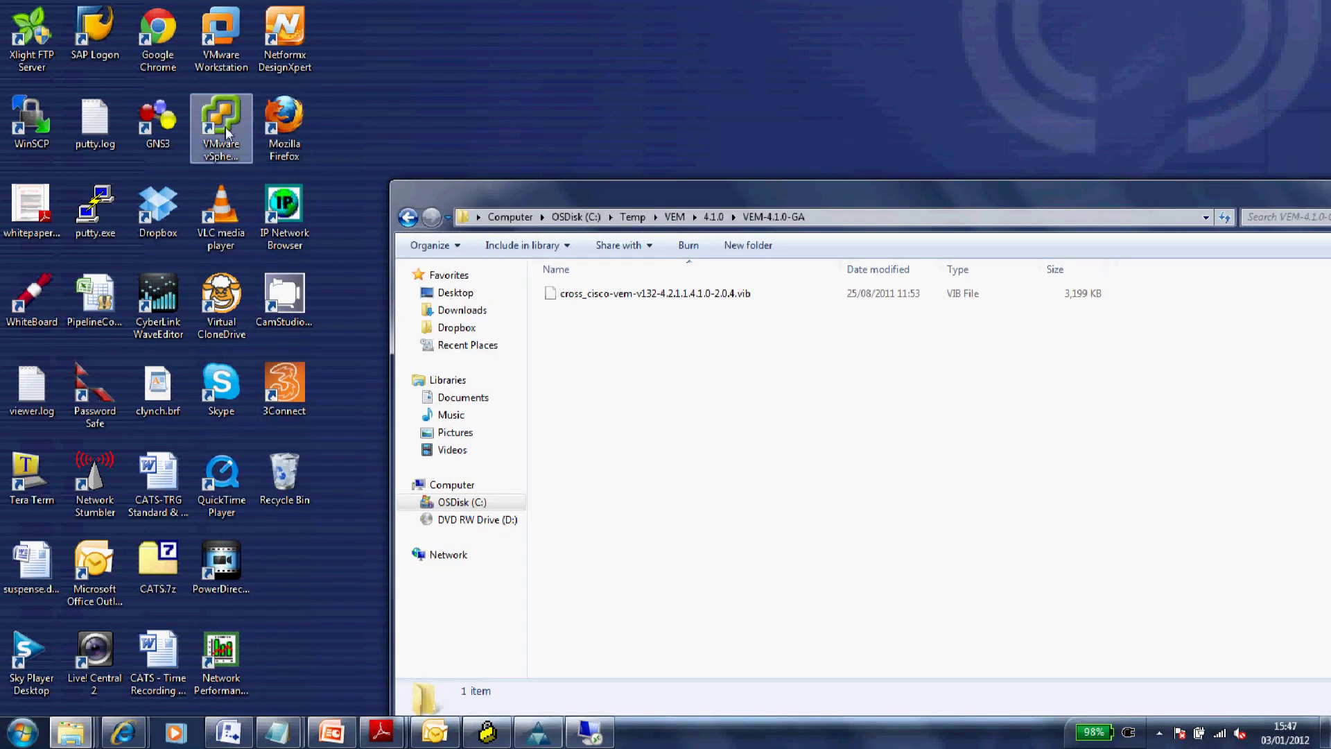
{"action": "double_click", "coordinate": [95, 207]}
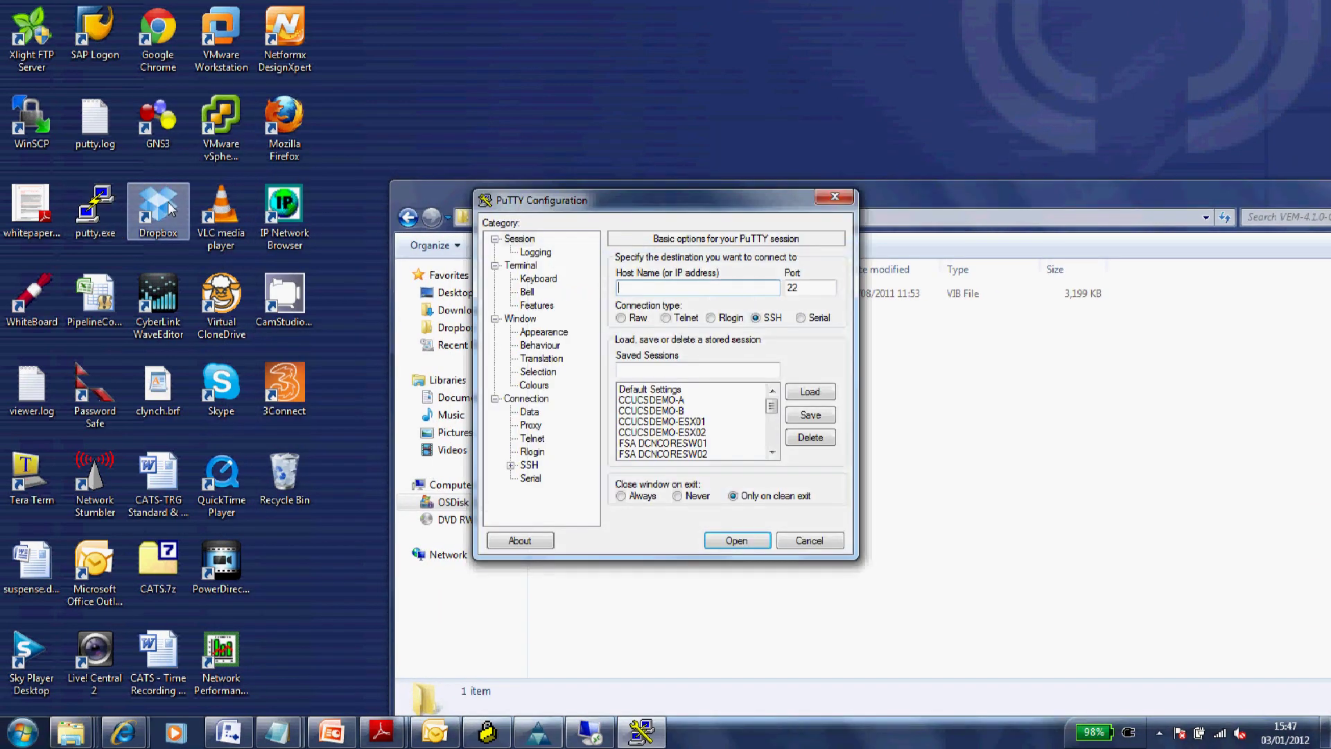
{"action": "left_click", "coordinate": [651, 422]}
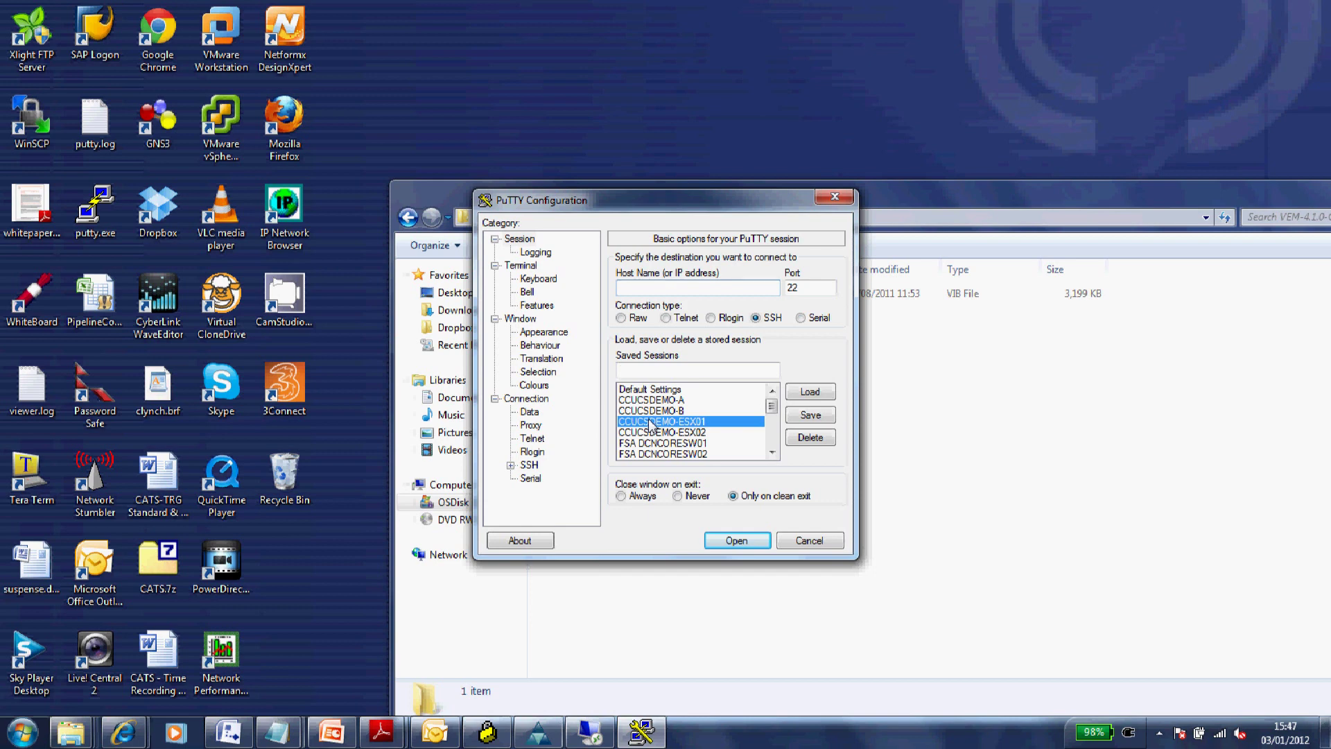
{"action": "double_click", "coordinate": [650, 422]}
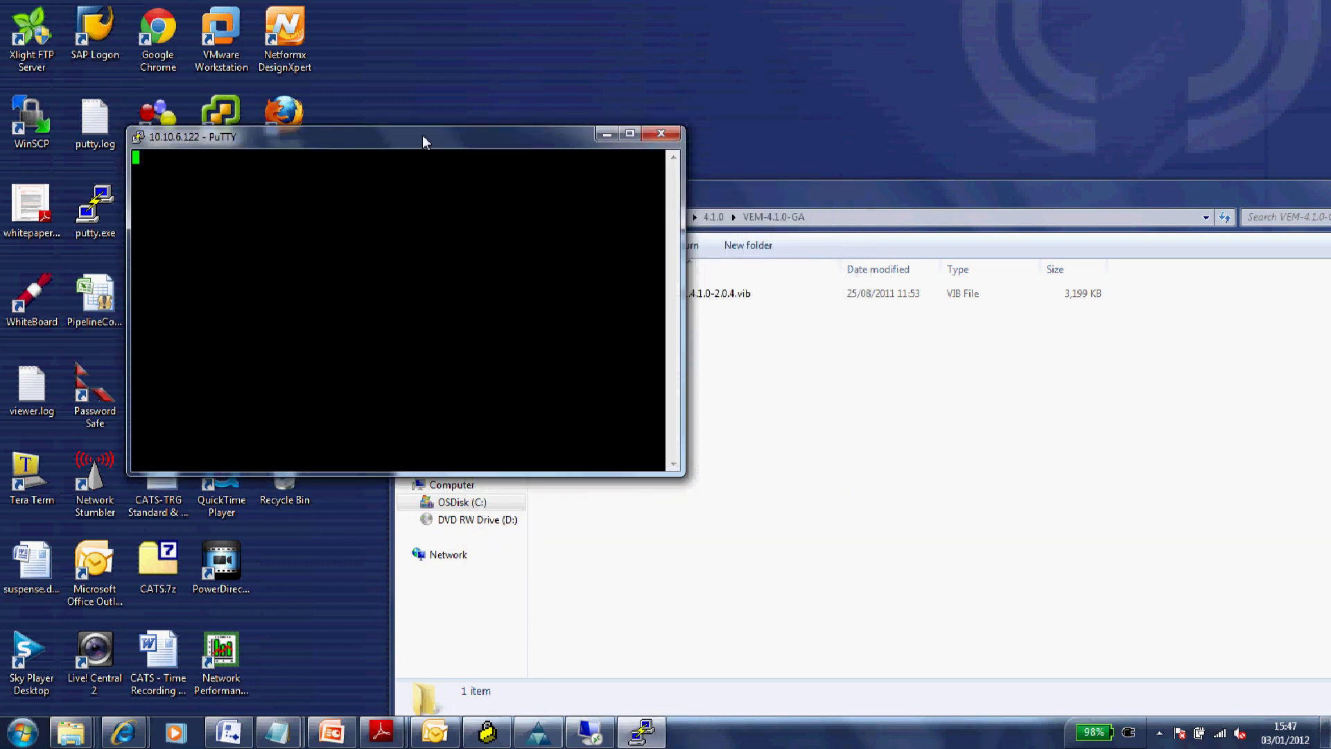
{"action": "left_click_drag", "start_coordinate": [422, 134], "coordinate": [426, 62]}
{"action": "double_click", "coordinate": [97, 207]}
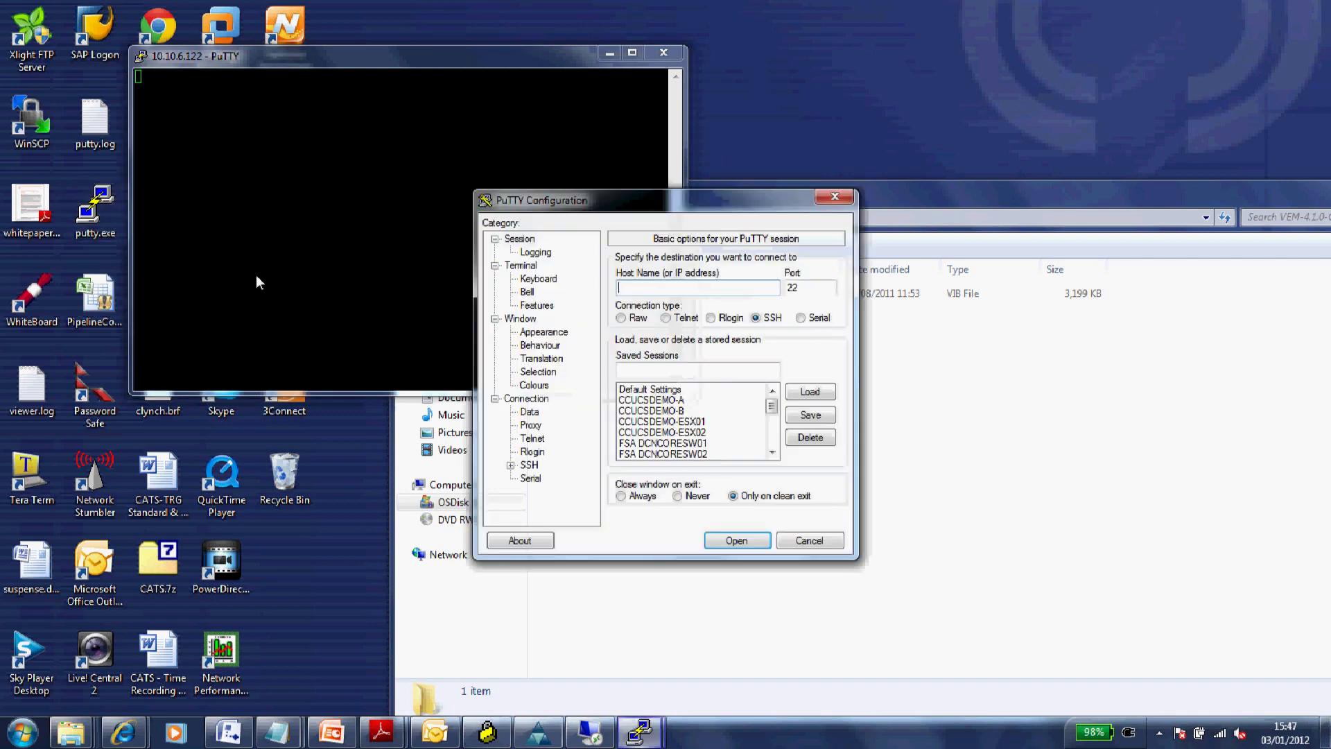
{"action": "double_click", "coordinate": [657, 437]}
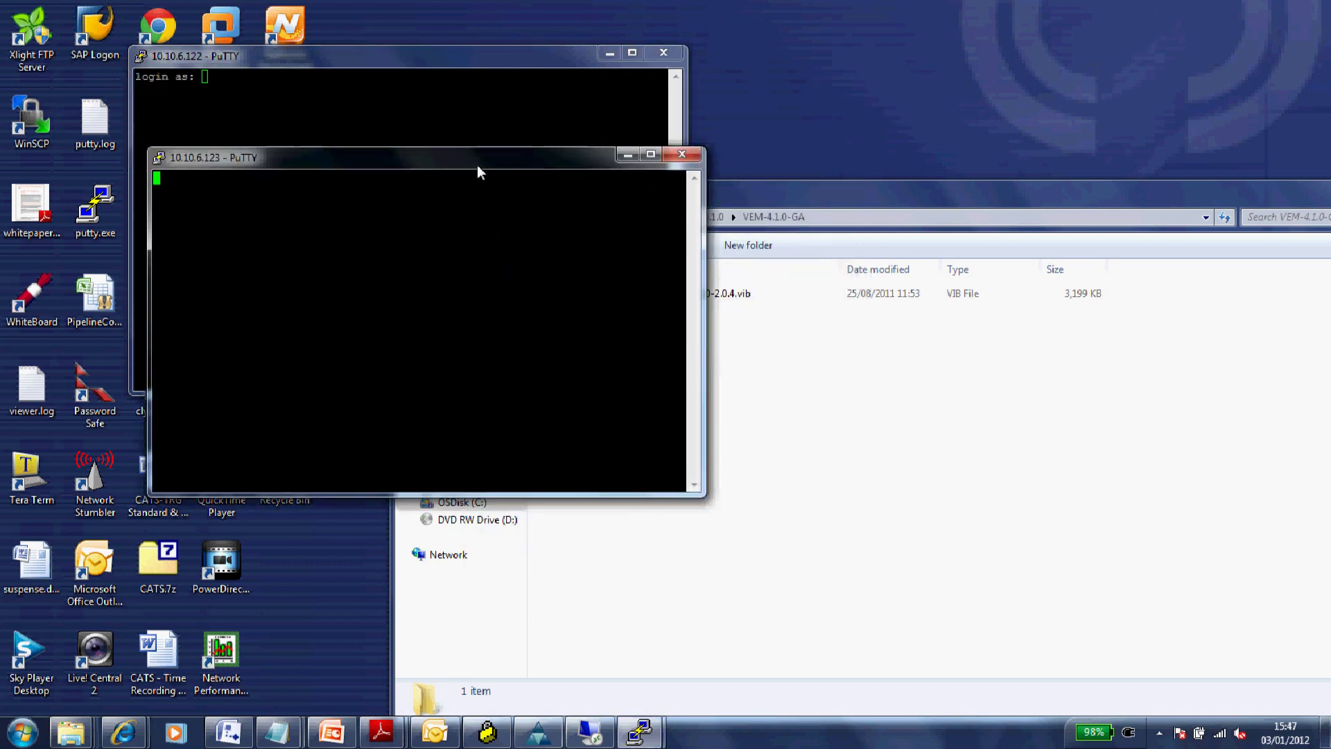
{"action": "left_click_drag", "start_coordinate": [478, 163], "coordinate": [1092, 56]}
- Log in as root on both the 10.10.6.122 and 10.10.6.123 terminals
{"action": "left_click", "coordinate": [495, 111]}
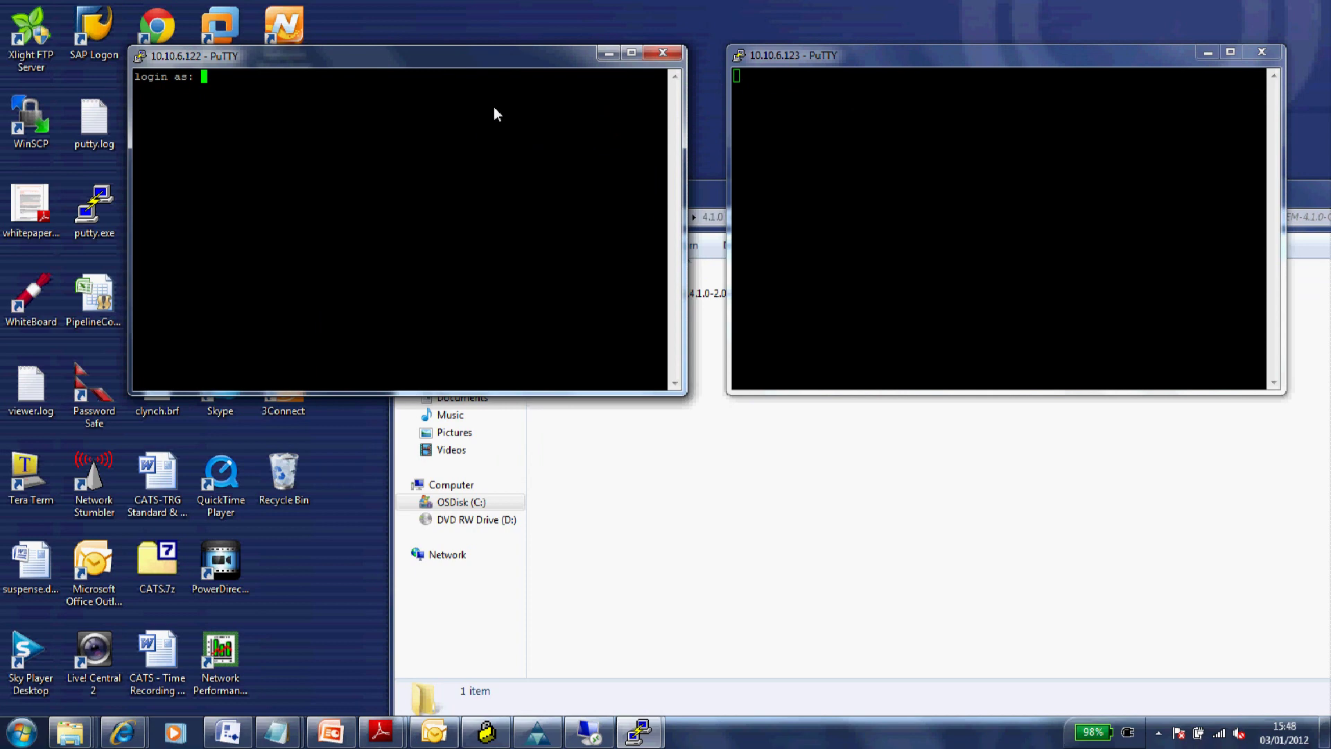
{"action": "type", "text": "root"}
{"action": "key", "text": "Return"}
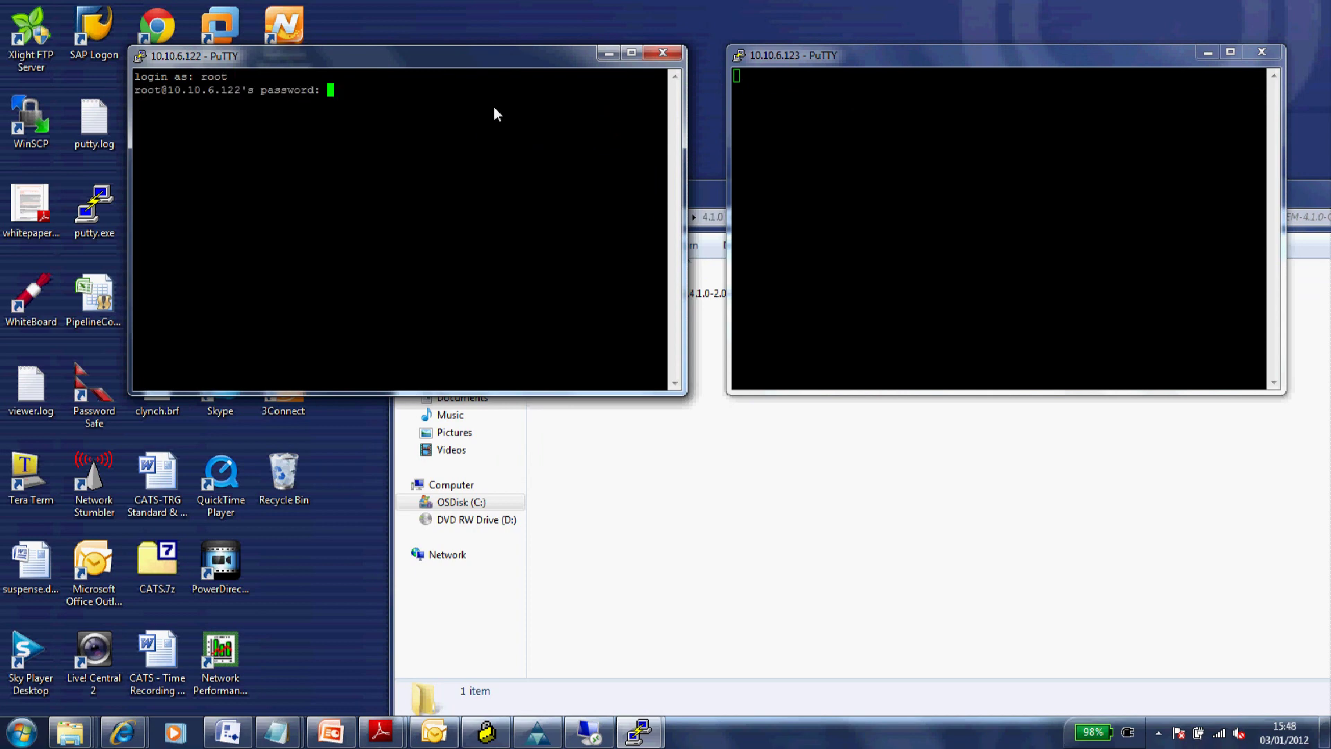
{"action": "key", "text": "Return"}
{"action": "left_click", "coordinate": [859, 144]}
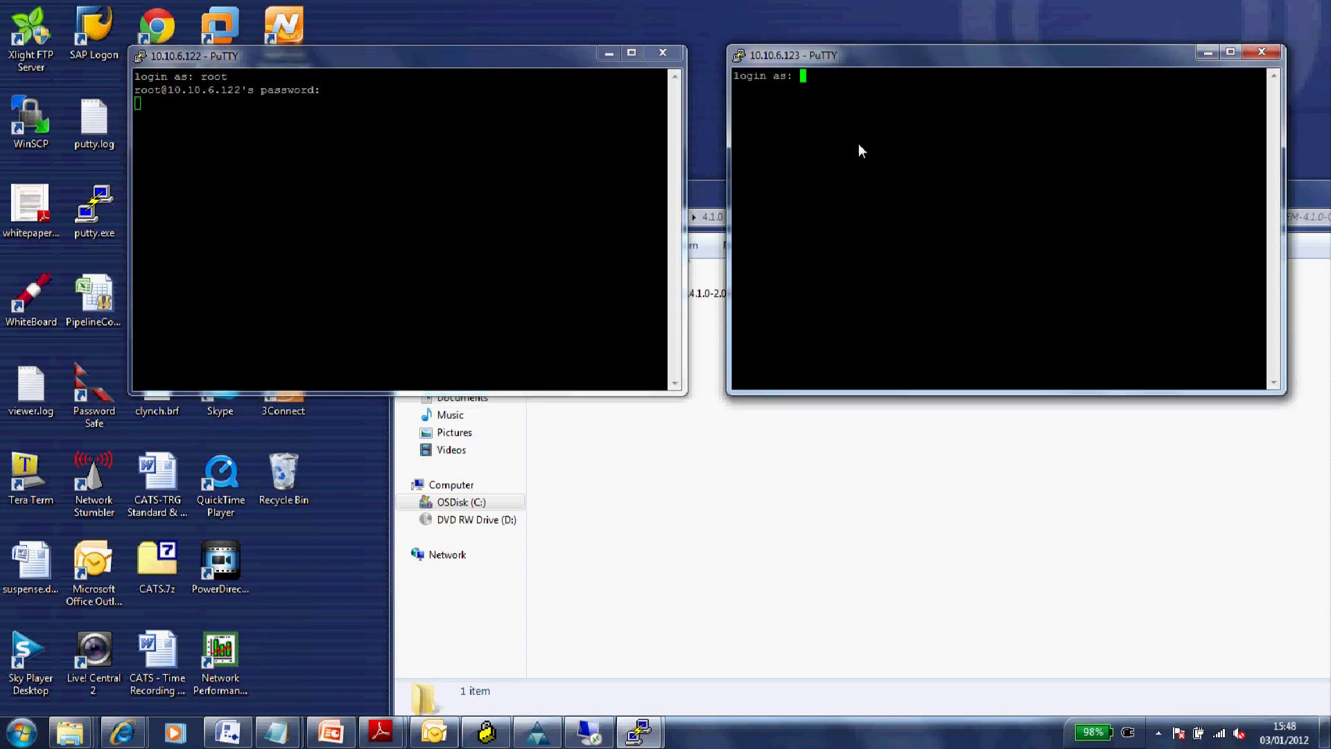
{"action": "type", "text": "root"}
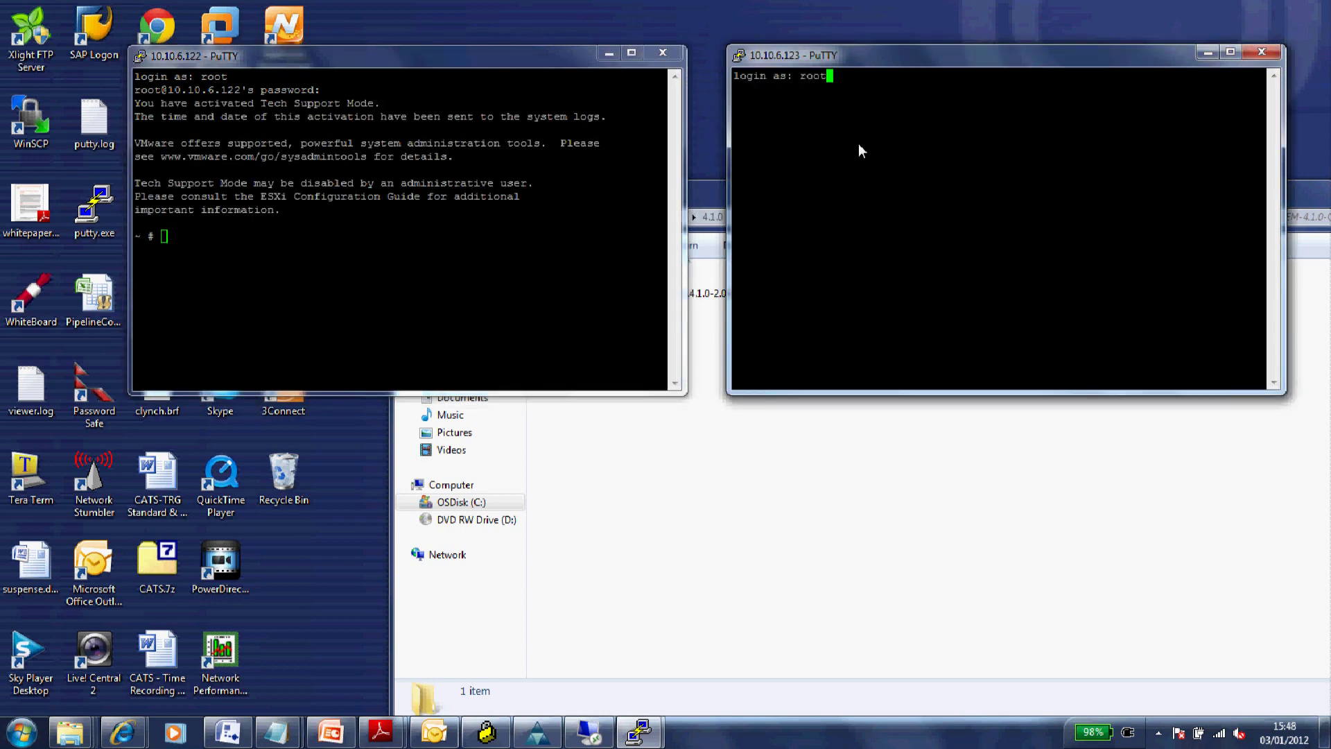
{"action": "key", "text": "Return"}
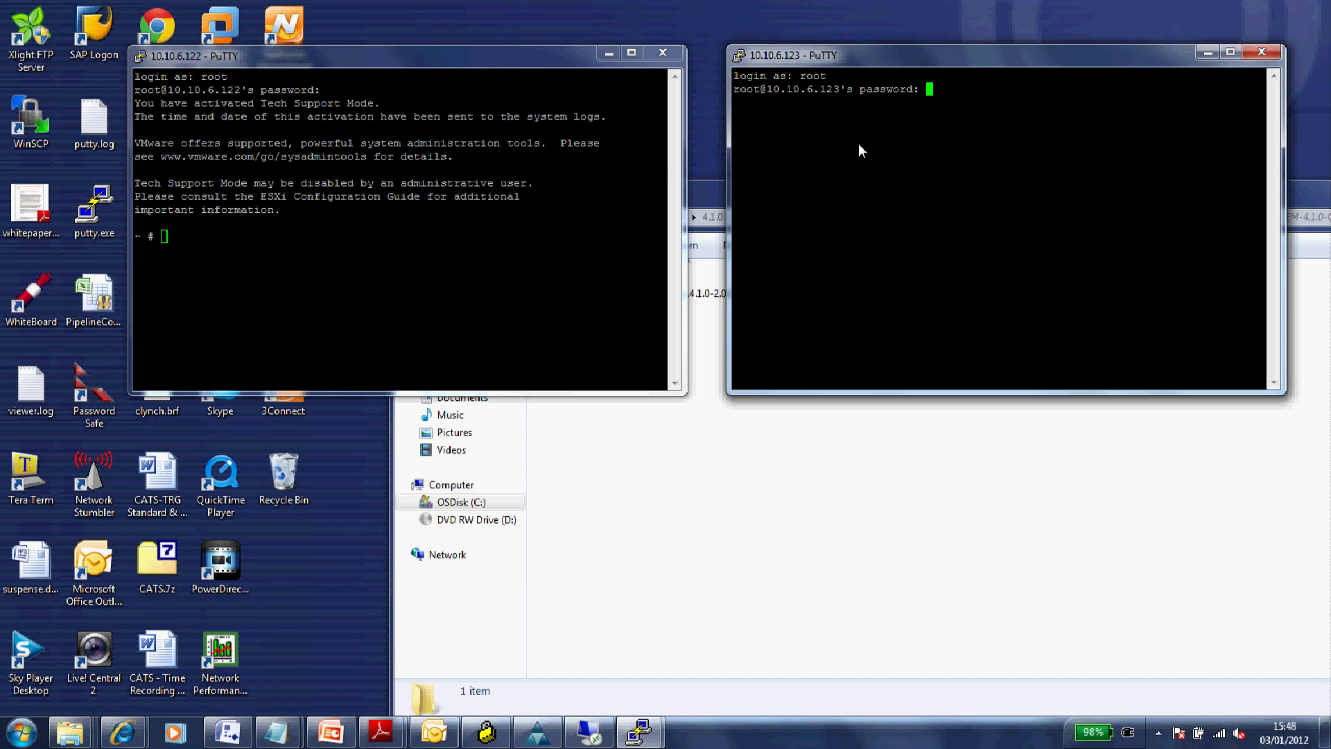
{"action": "key", "text": "Return"}
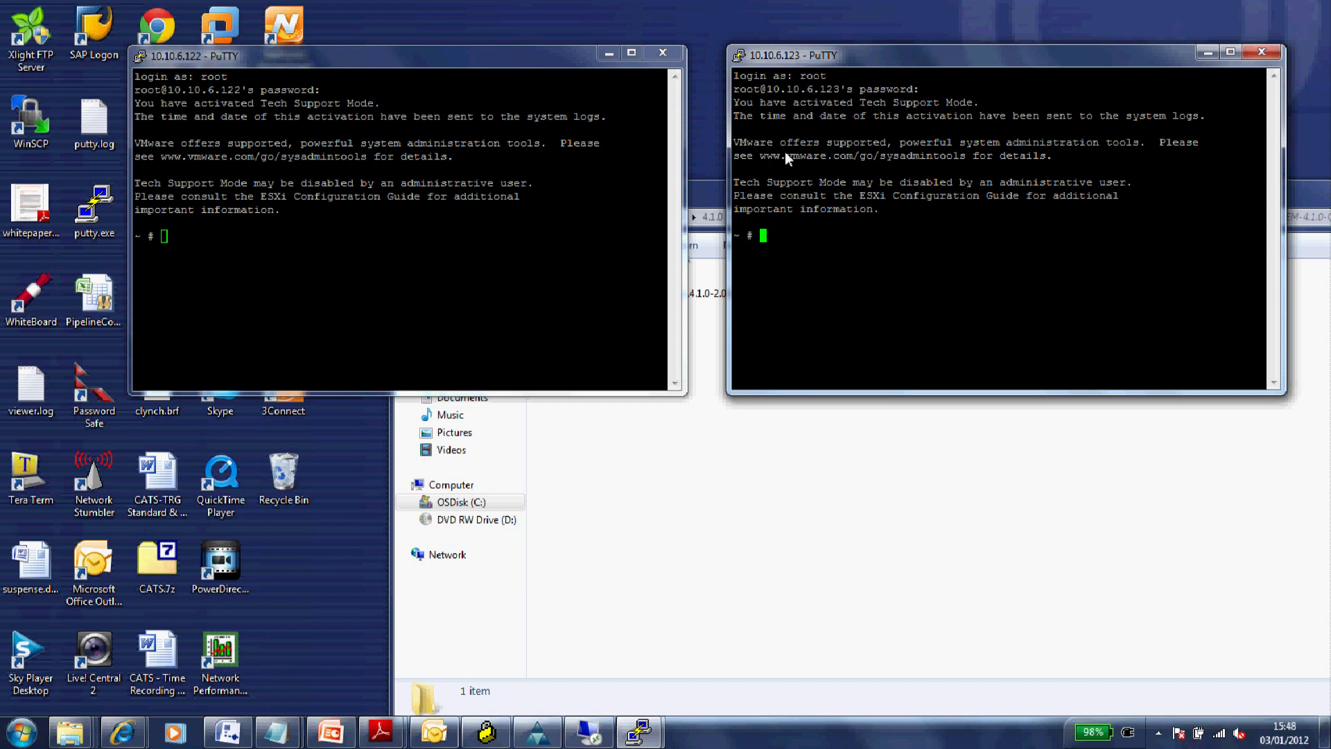
- Launch WinSCP from the Start menu's All Programs list
{"action": "left_click", "coordinate": [23, 735]}
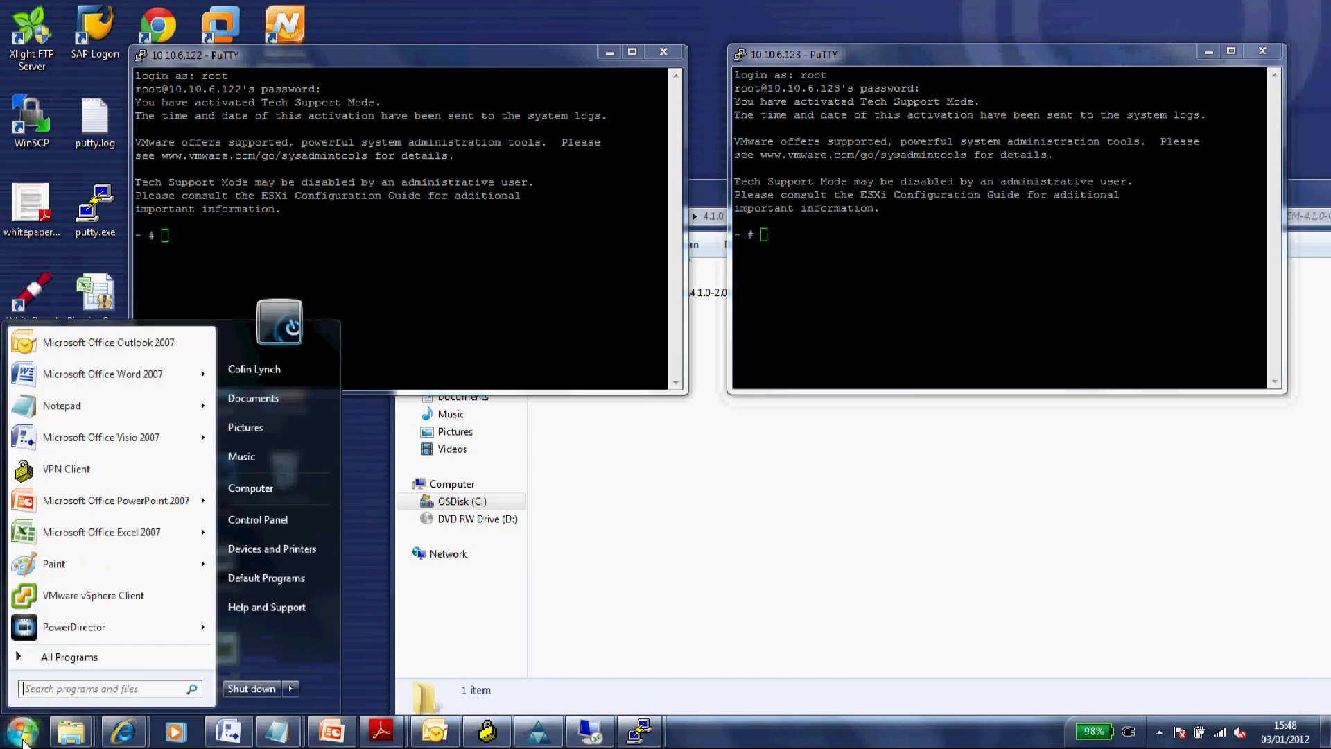
{"action": "left_click", "coordinate": [62, 659]}
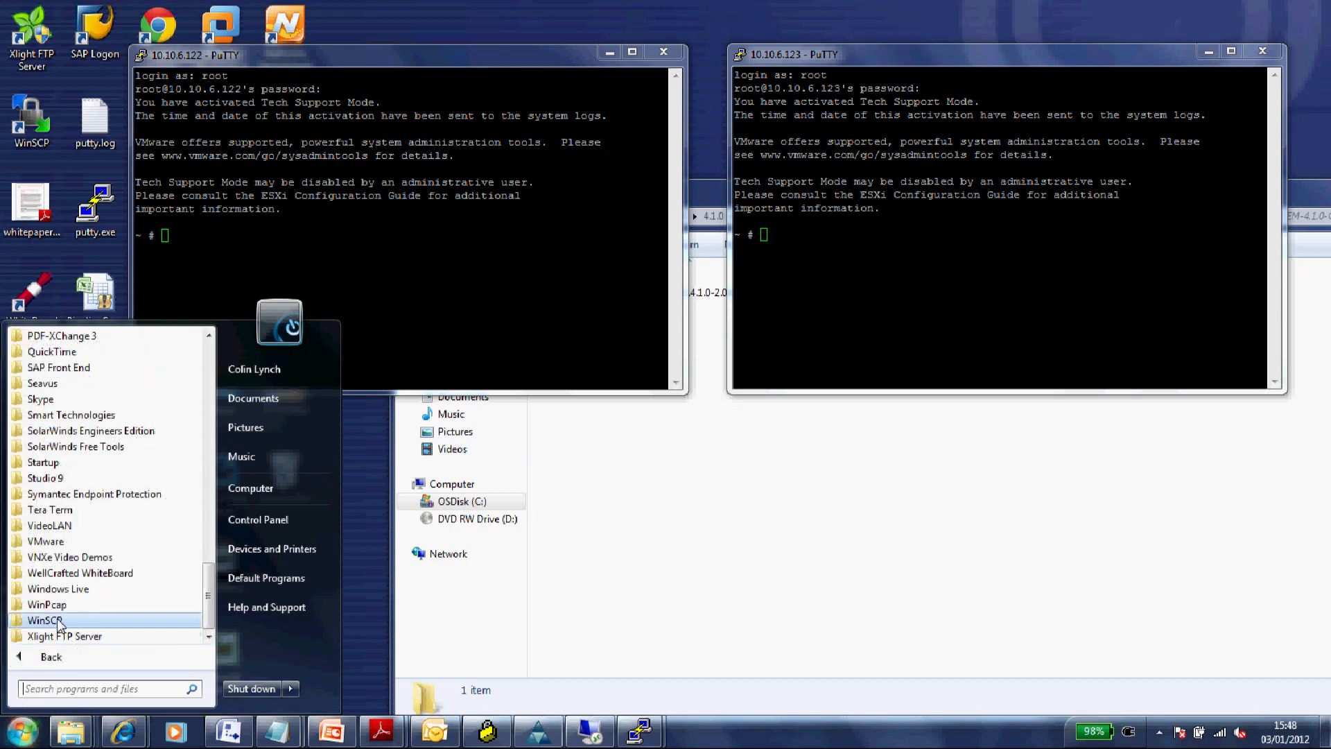
{"action": "left_click", "coordinate": [59, 621]}
{"action": "left_click", "coordinate": [60, 622]}
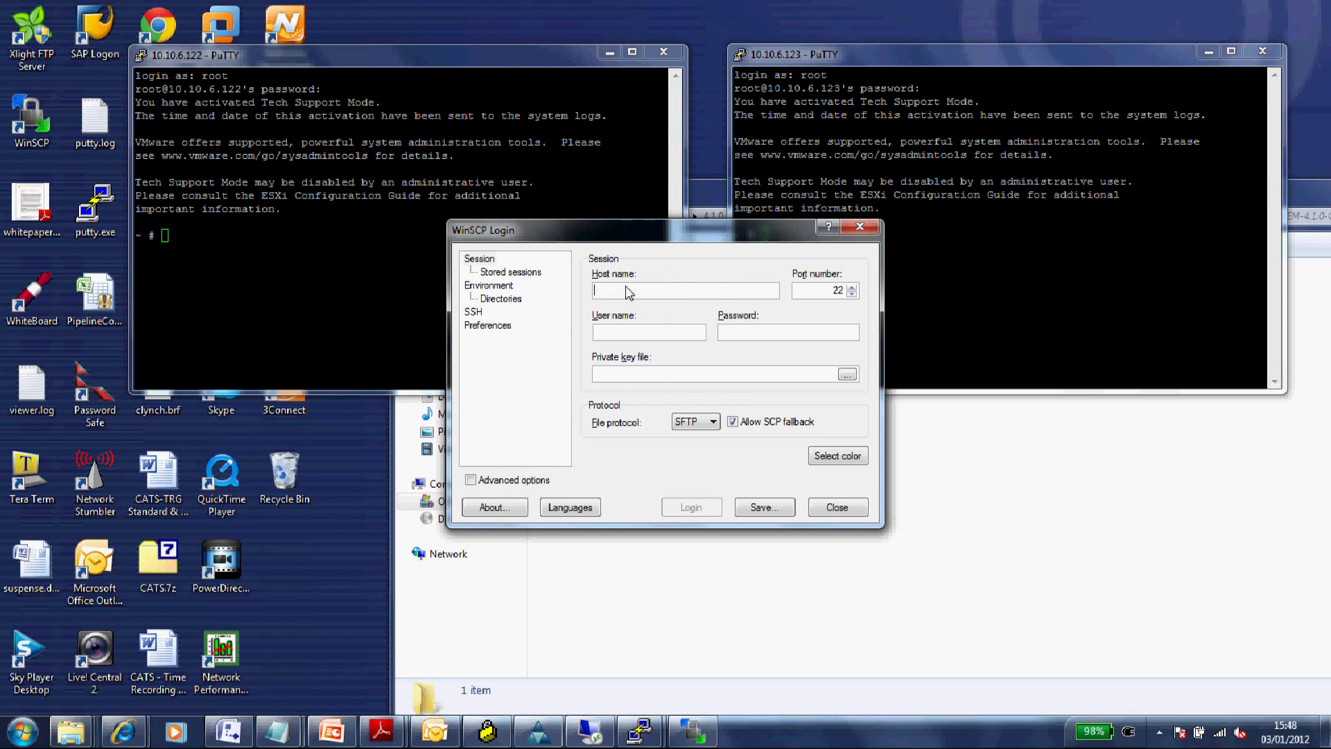
- Log in to host 10.10.6.122 as root over SCP with the account password
{"action": "type", "text": "10.10."}
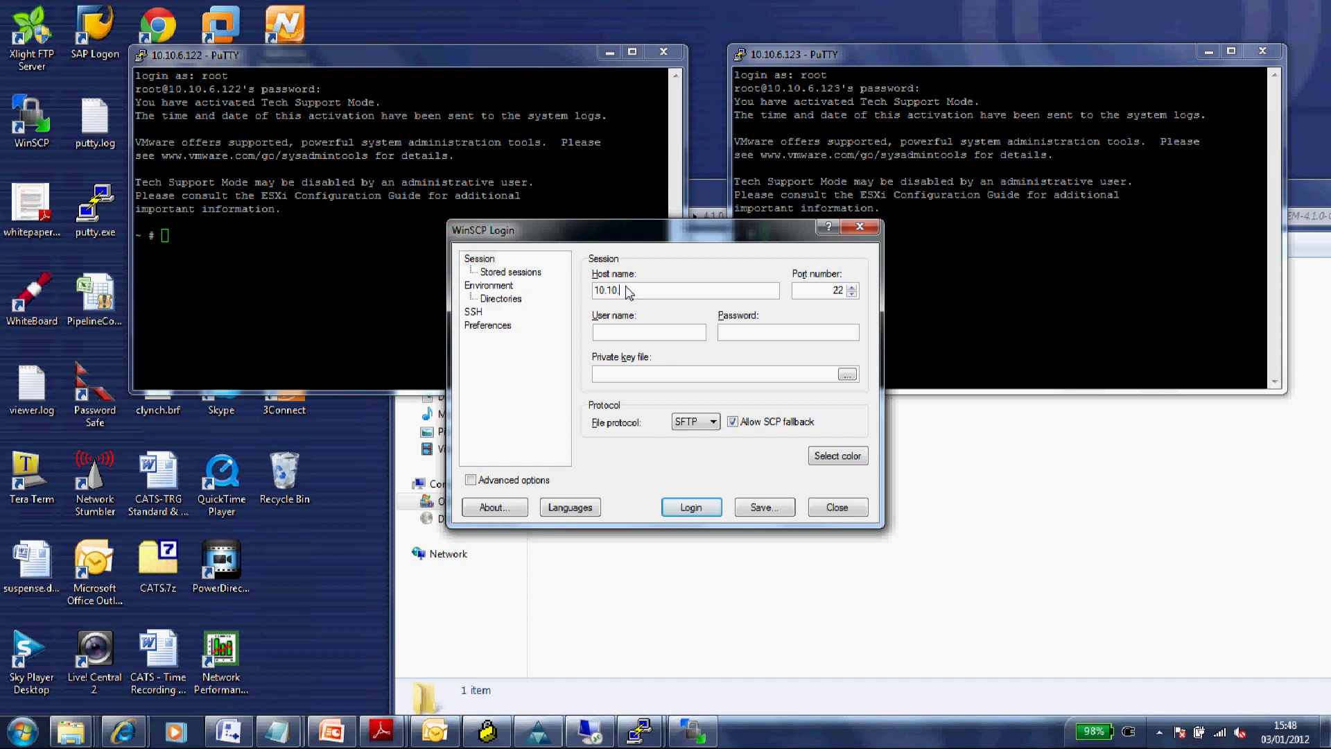
{"action": "type", "text": "6.122"}
{"action": "left_click", "coordinate": [621, 333]}
{"action": "type", "text": "root"}
{"action": "left_click", "coordinate": [748, 334]}
{"action": "type", "text": "***********"}
{"action": "left_click", "coordinate": [714, 422]}
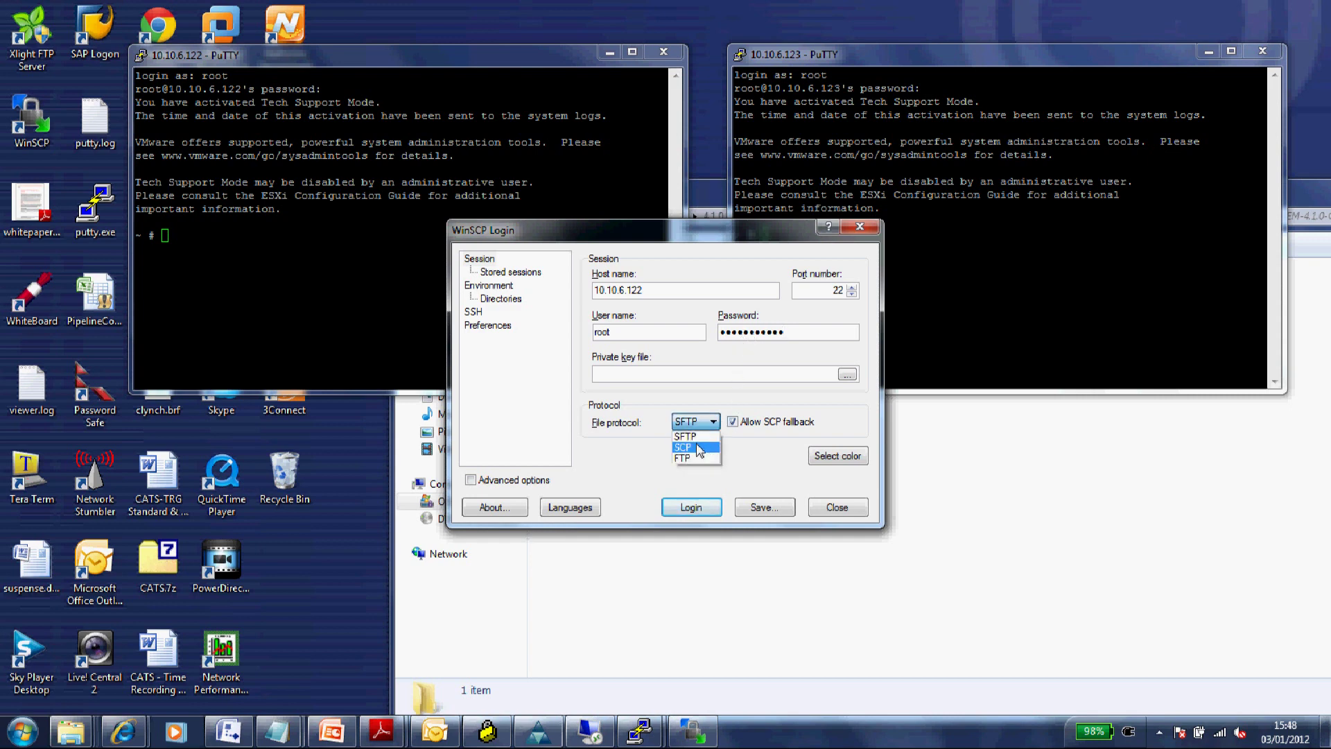
{"action": "left_click", "coordinate": [698, 449]}
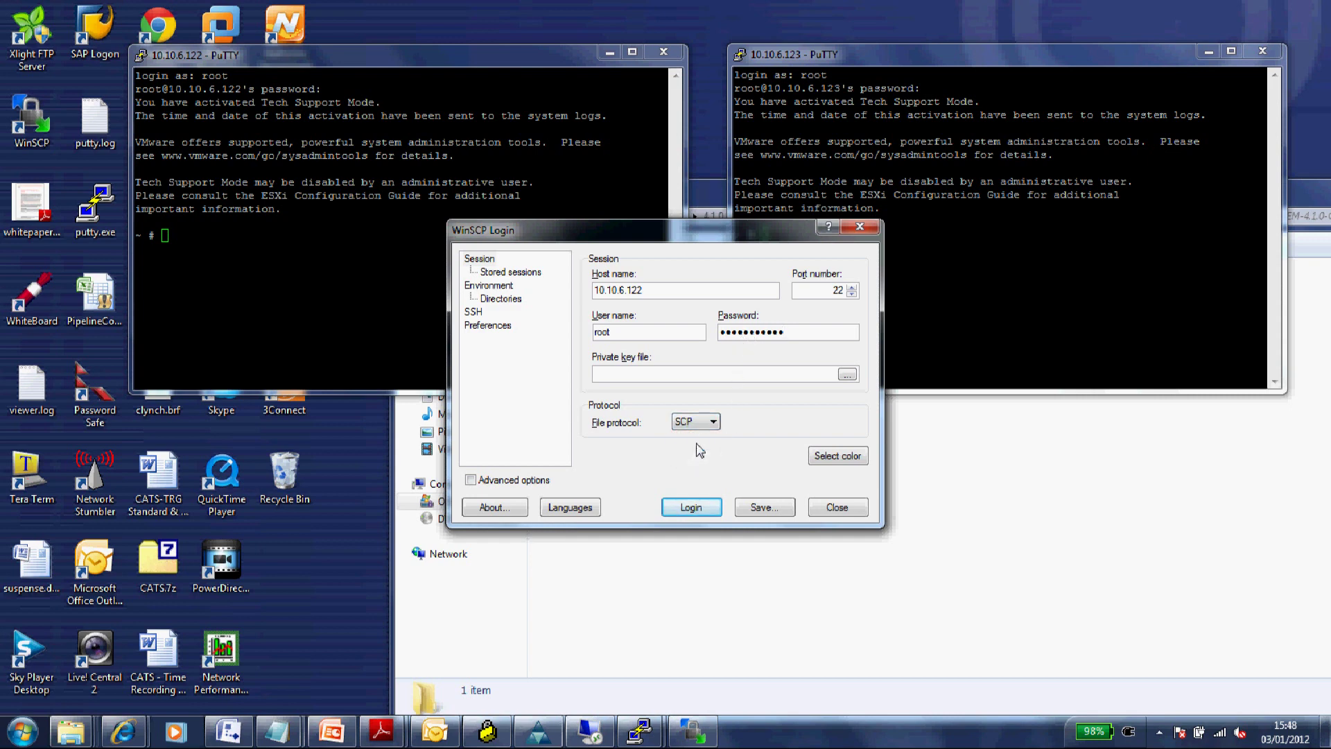
{"action": "left_click", "coordinate": [691, 507]}
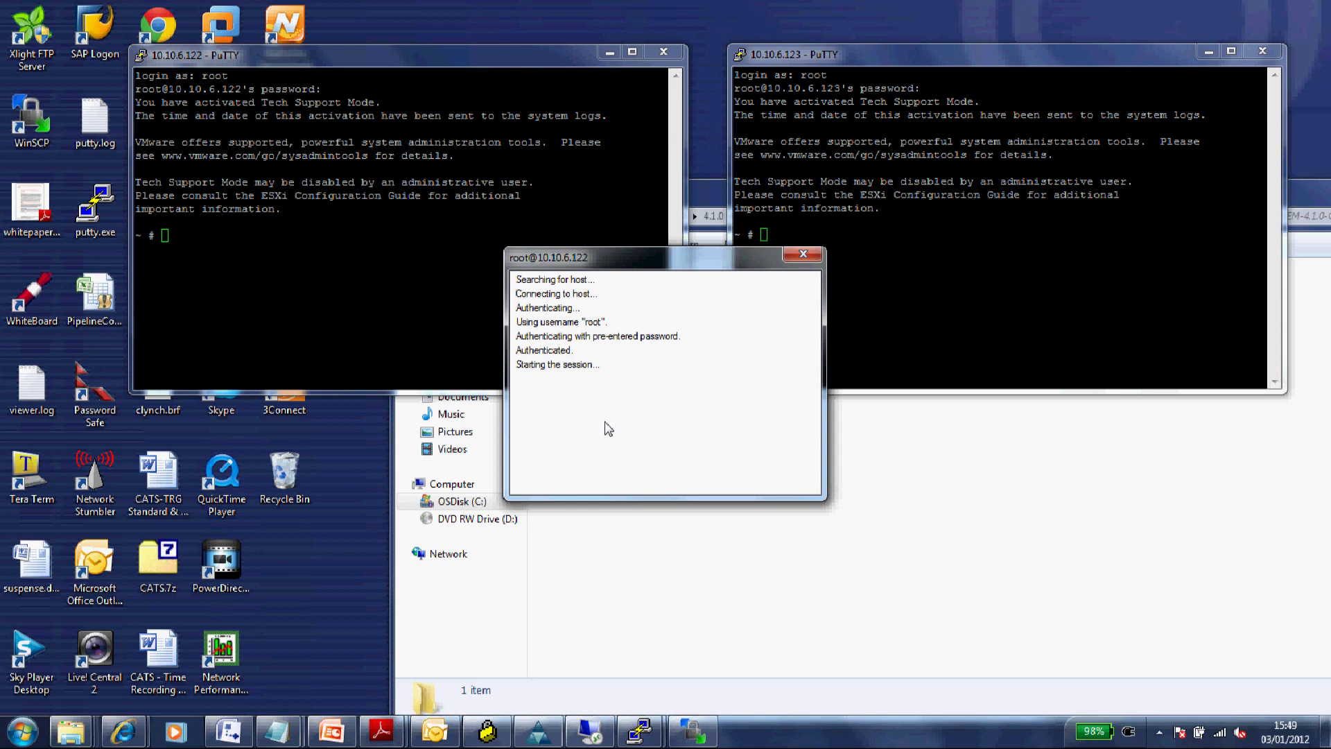
- List the root directory of 10.10.6.122 with ls in PuTTY
{"action": "left_click", "coordinate": [427, 343]}
{"action": "type", "text": "ls"}
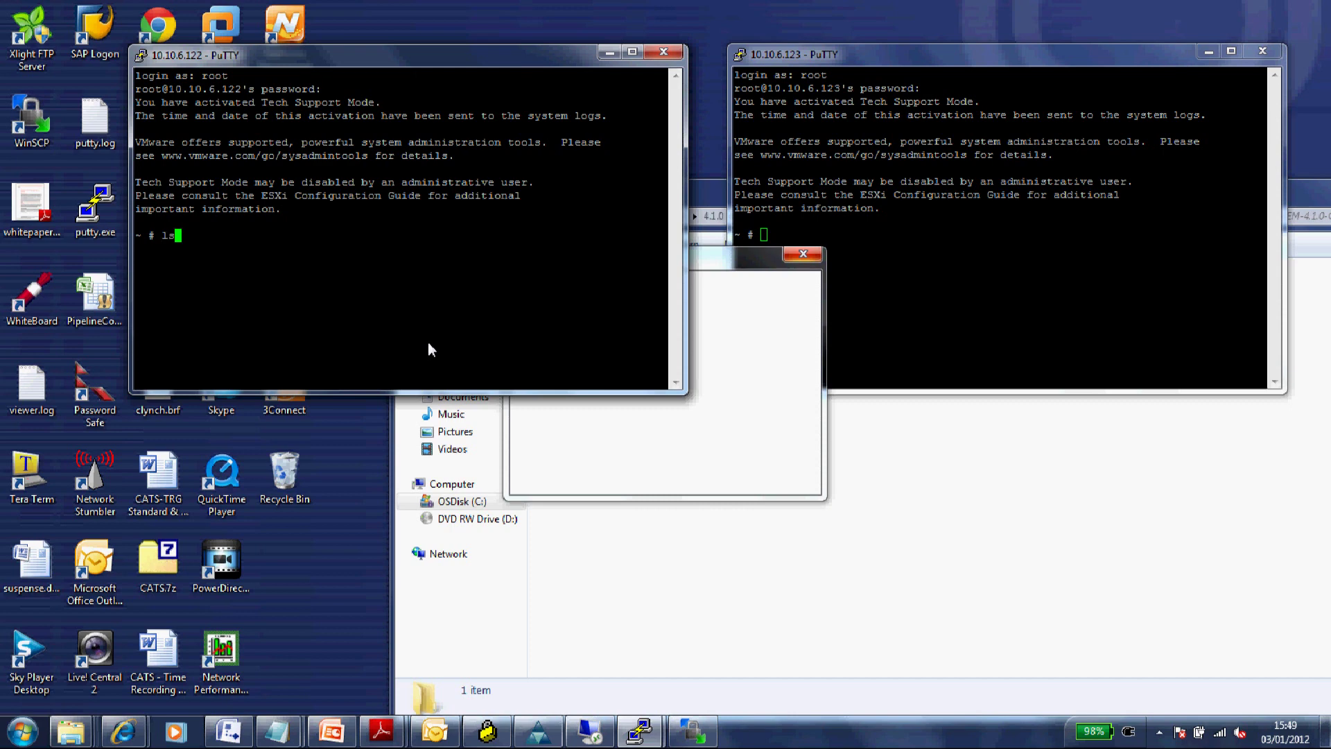
{"action": "key", "text": "Return"}
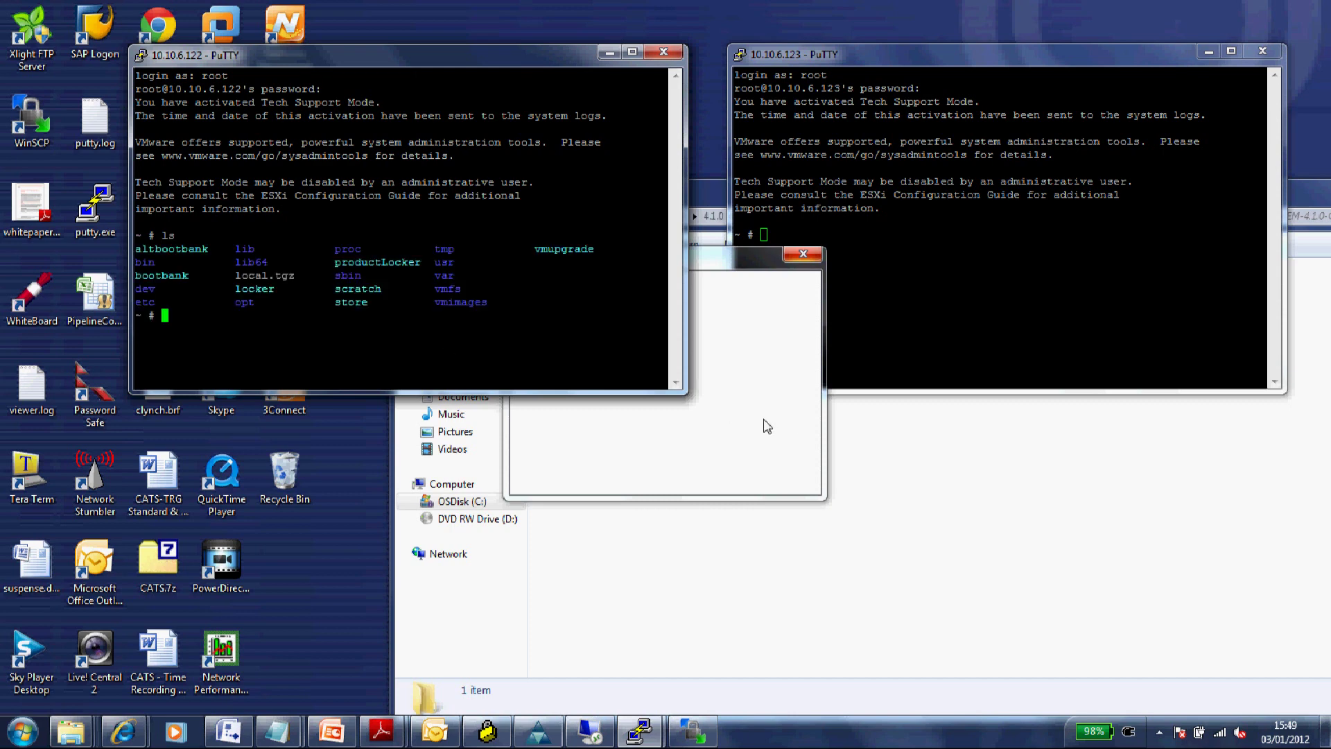
- Copy the VIB from local C:\Temp\VEM\4.1.0\VEM-4.1.0-GA to the remote root directory in WinSCP
{"action": "left_click", "coordinate": [753, 422]}
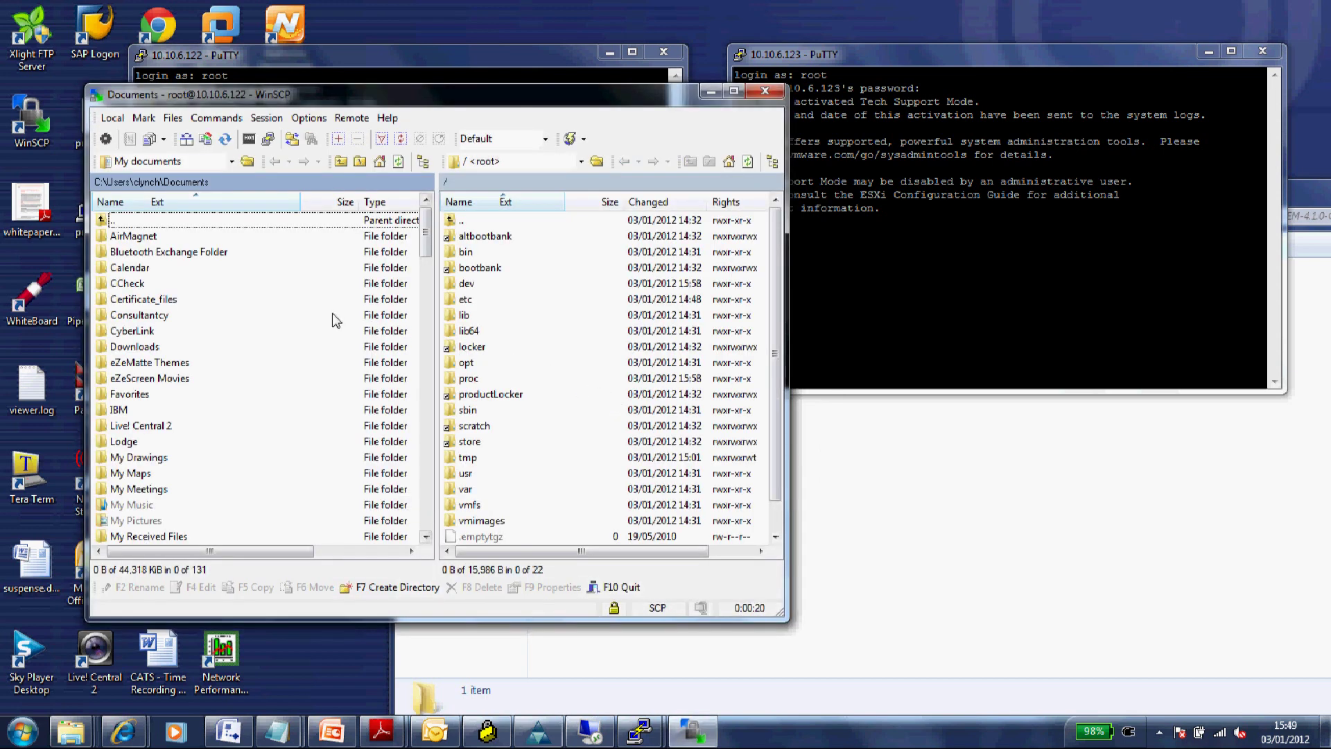
{"action": "left_click", "coordinate": [102, 186]}
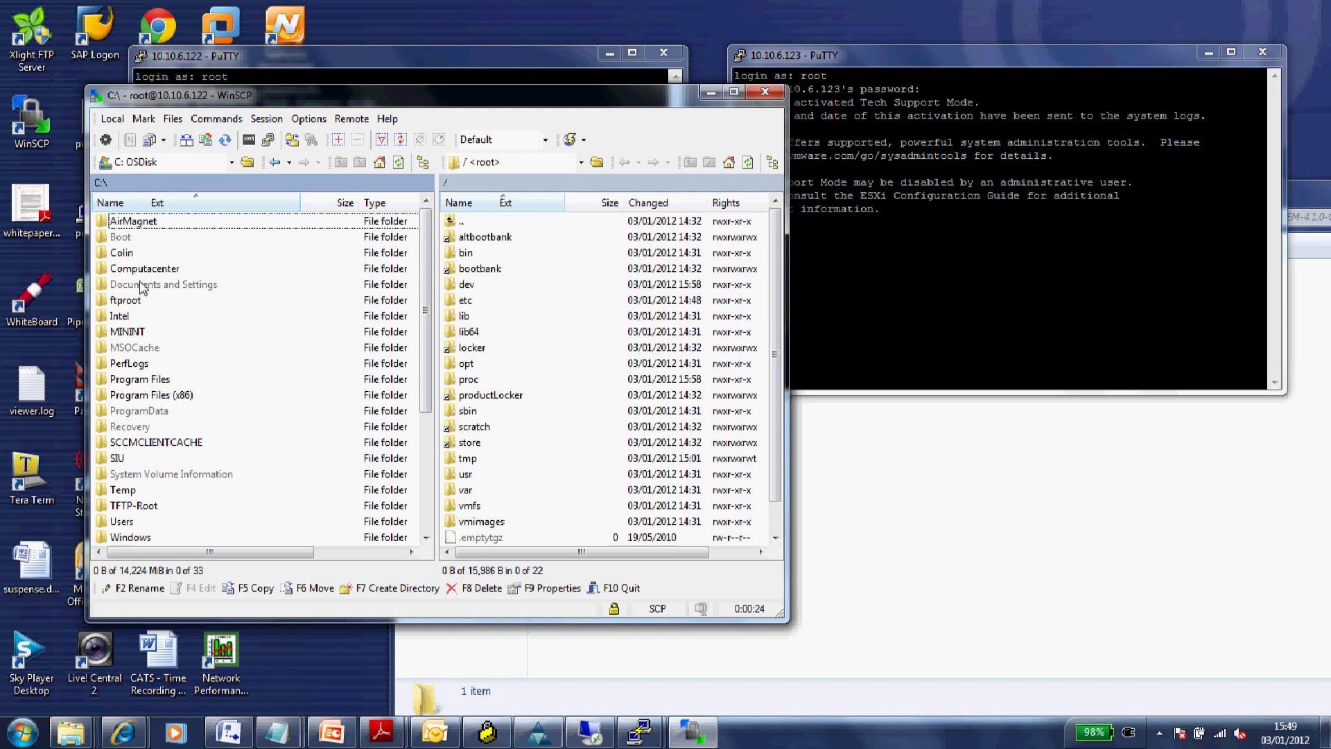
{"action": "double_click", "coordinate": [133, 493]}
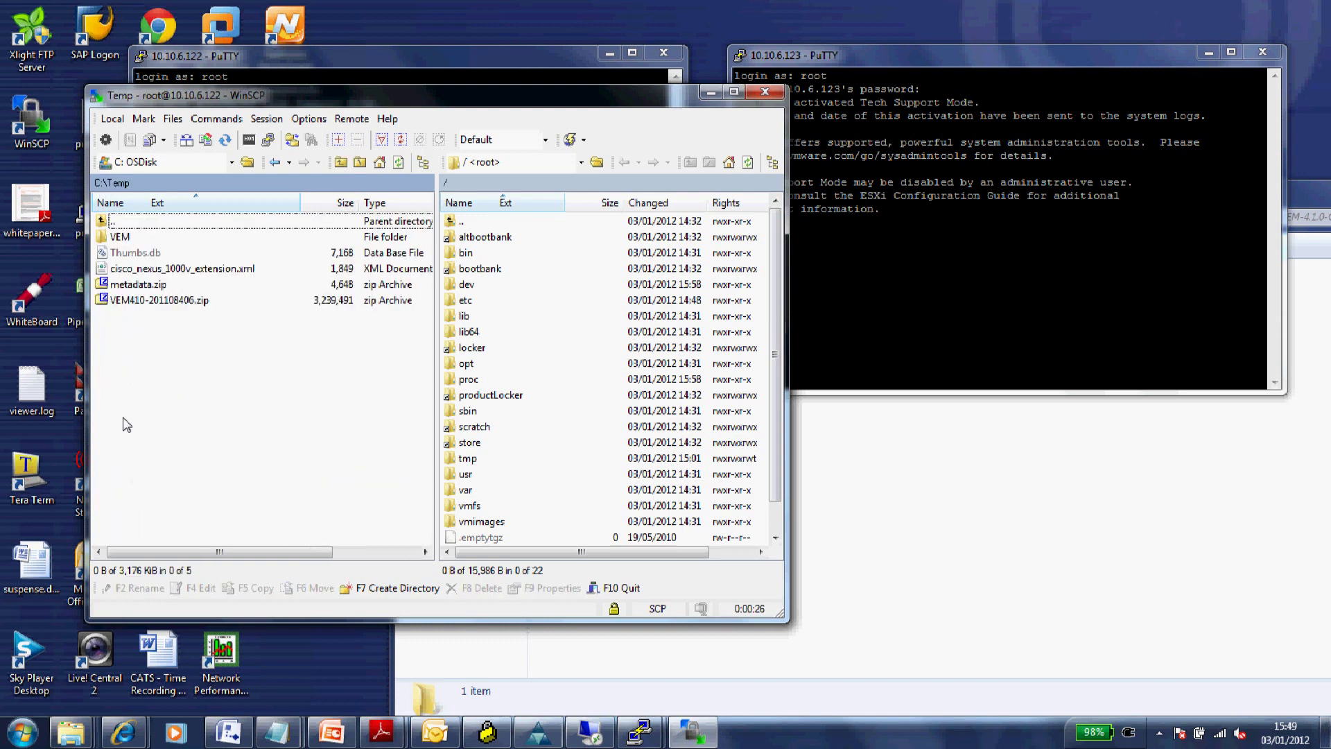
{"action": "left_click", "coordinate": [127, 240]}
{"action": "double_click", "coordinate": [127, 239]}
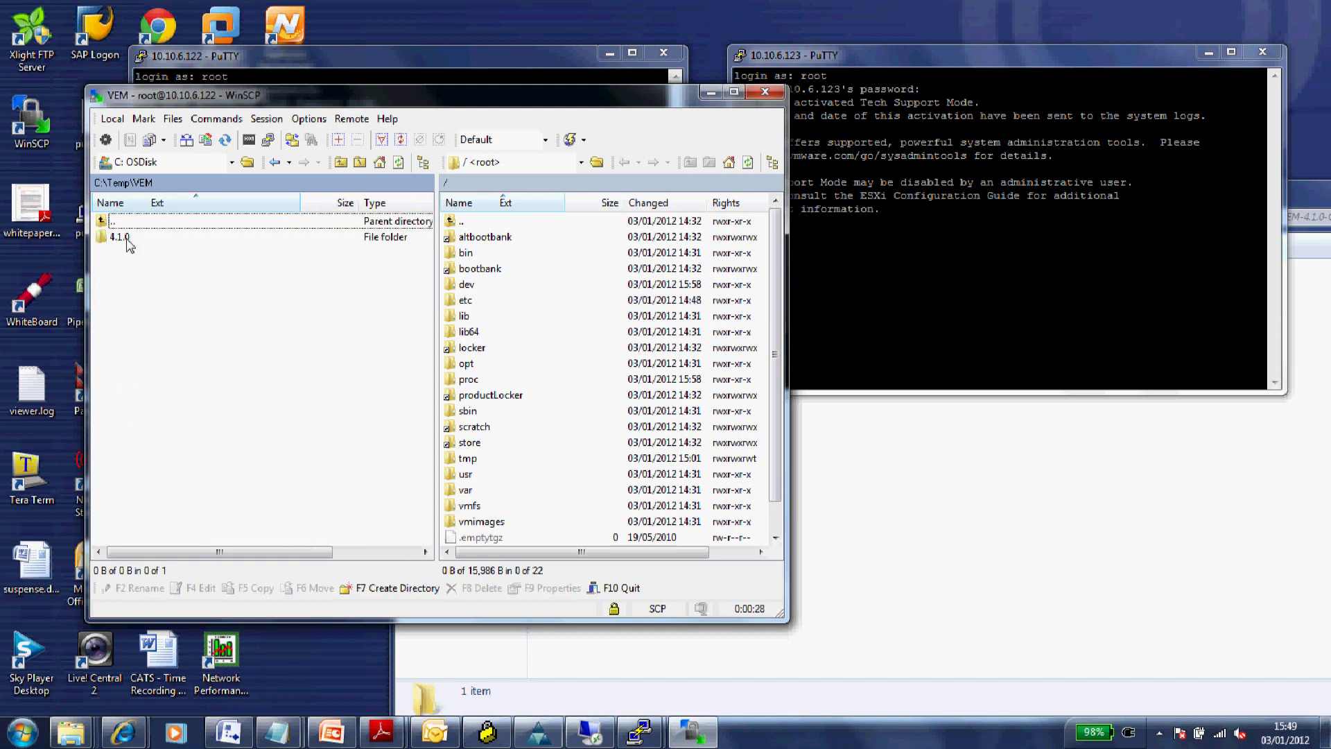
{"action": "double_click", "coordinate": [128, 240]}
{"action": "double_click", "coordinate": [128, 239]}
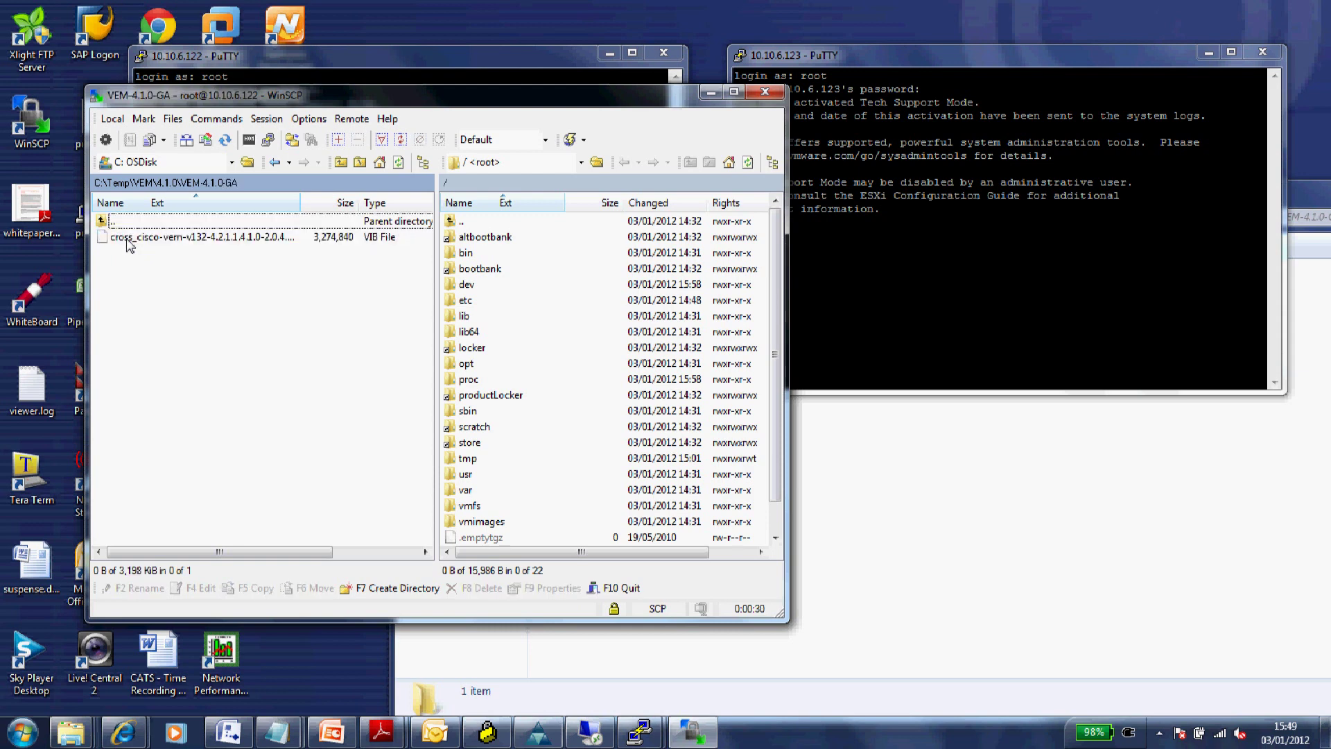
{"action": "left_click", "coordinate": [129, 242]}
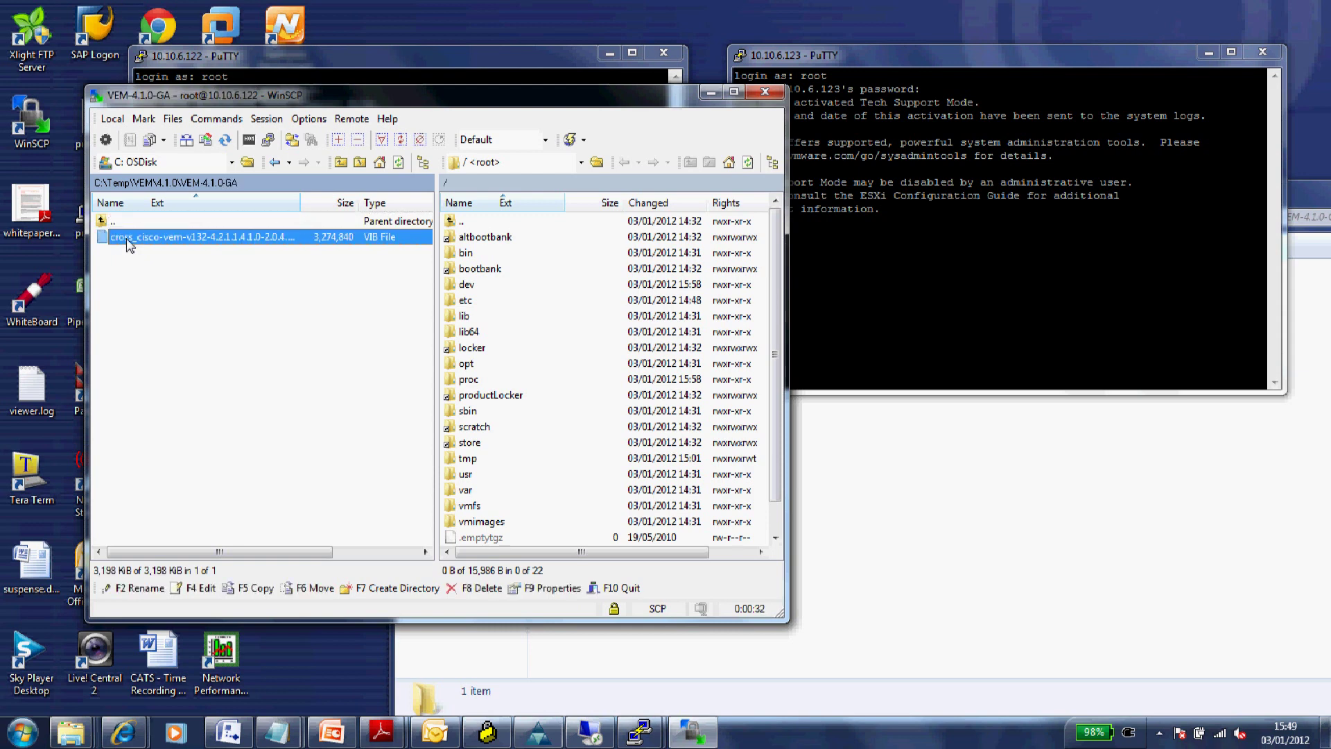
{"action": "left_click_drag", "start_coordinate": [129, 244], "coordinate": [626, 233]}
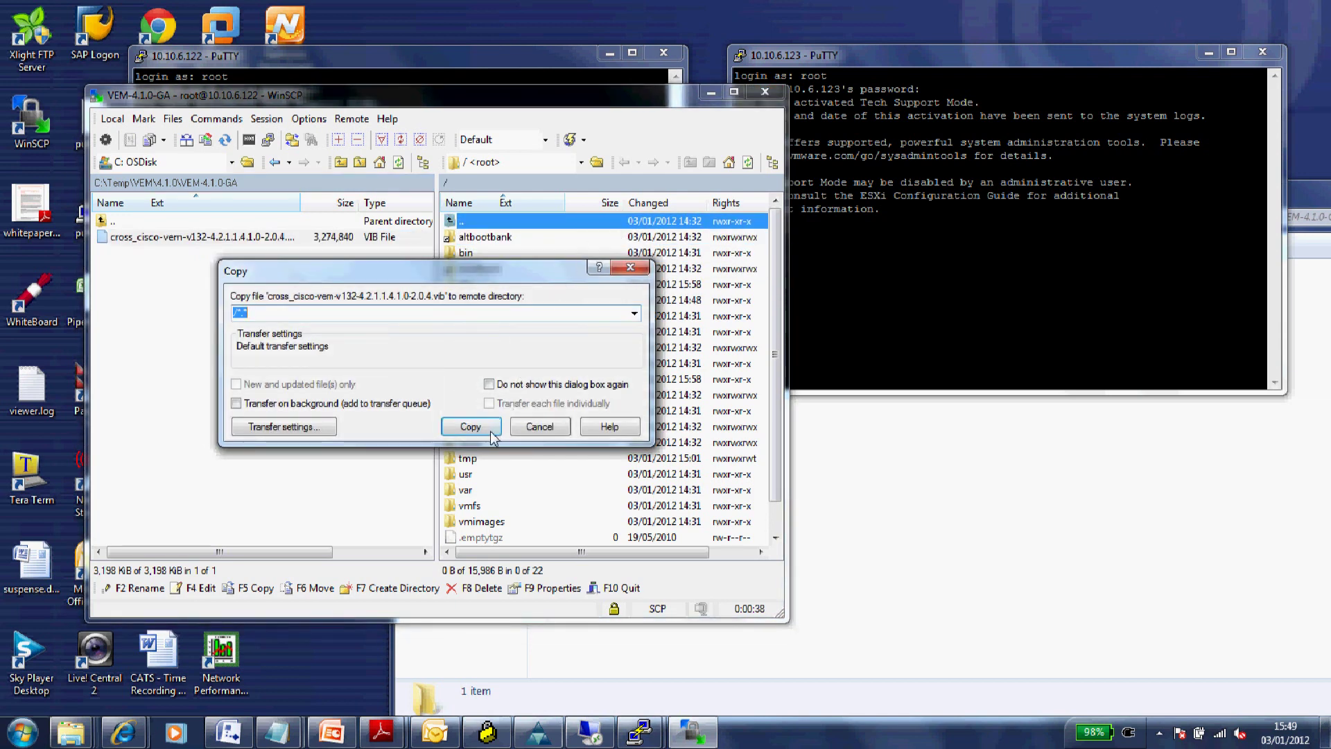
{"action": "left_click", "coordinate": [491, 431]}
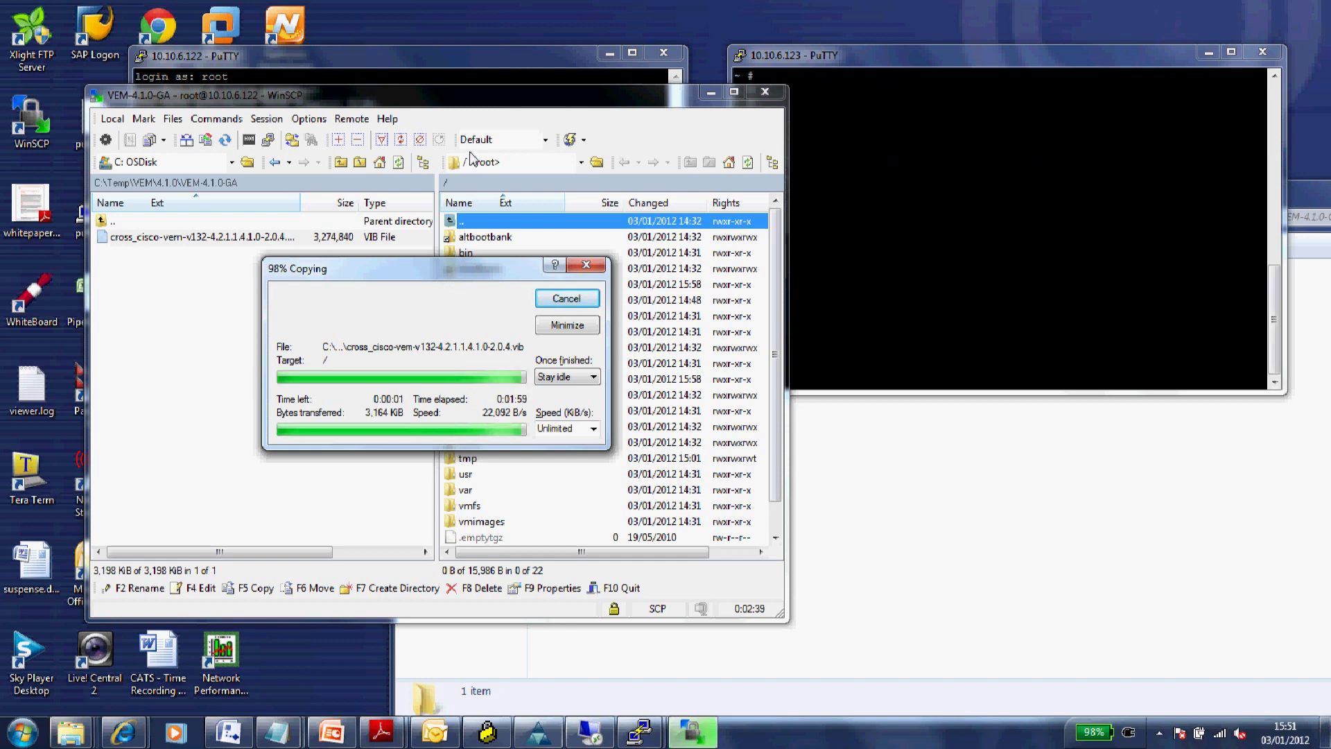
- Run ls on 10.10.6.122 to confirm the uploaded VIB file is in root
{"action": "left_click", "coordinate": [460, 59]}
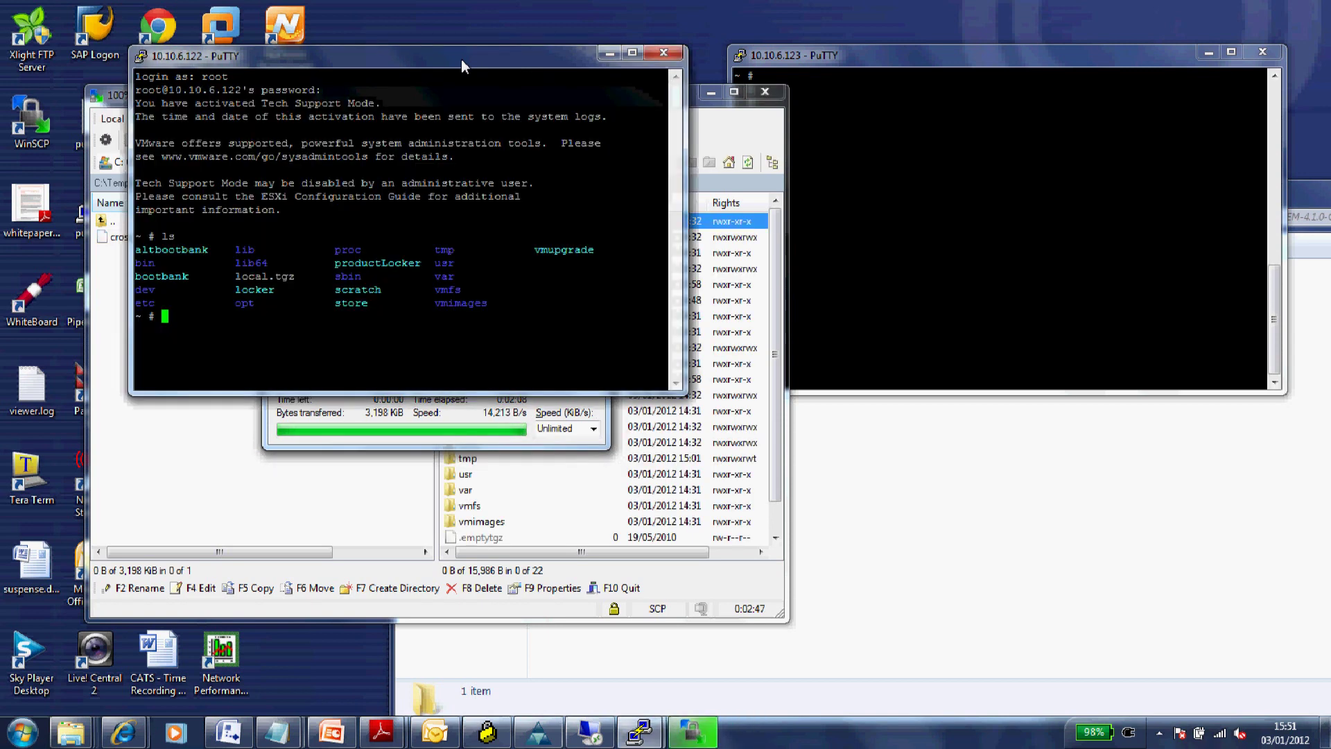
{"action": "type", "text": "lk"}
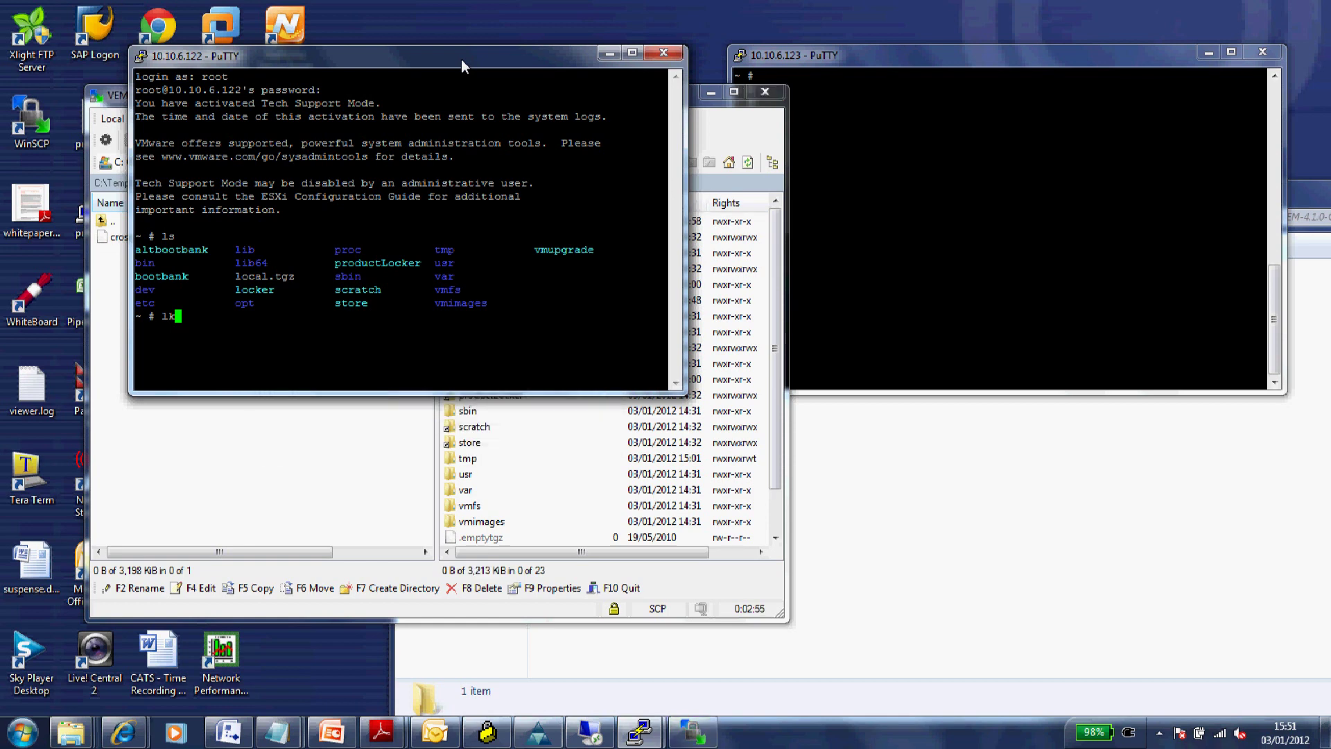
{"action": "key", "text": "BackSpace"}
{"action": "type", "text": "s"}
{"action": "key", "text": "Return"}
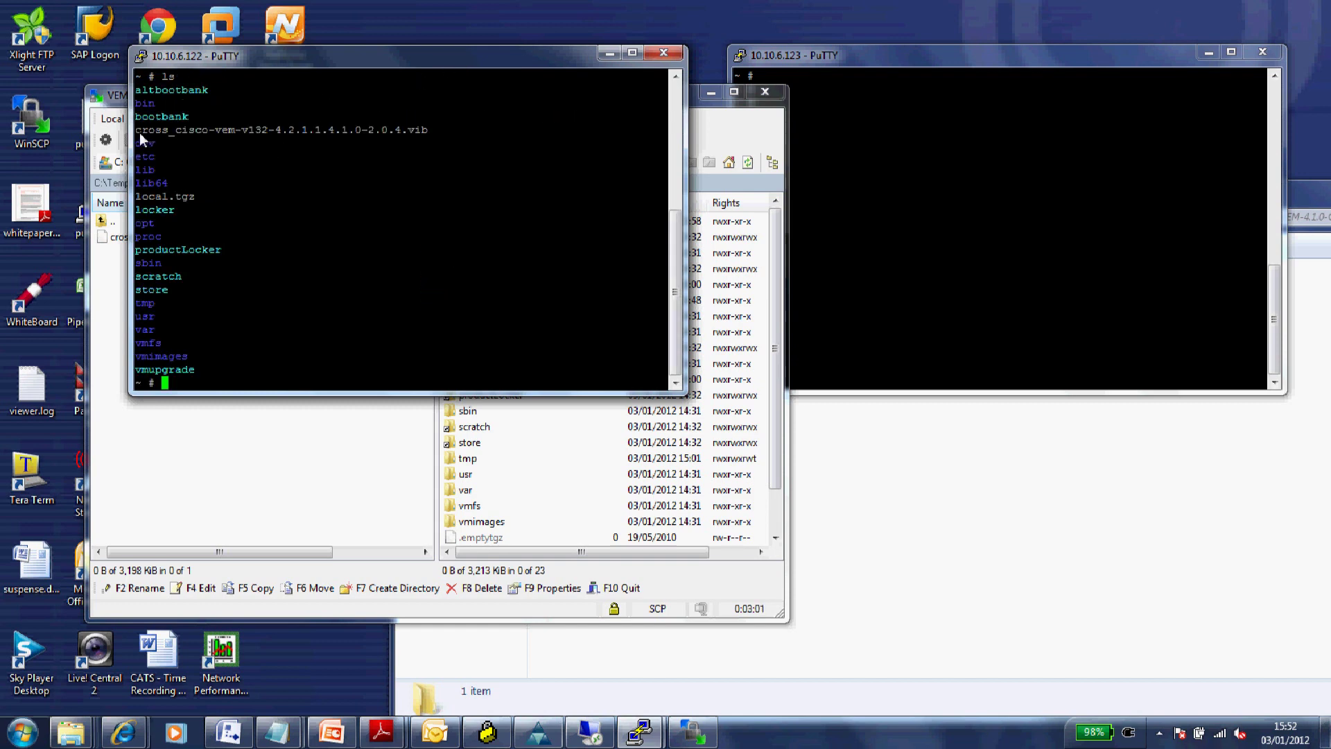
{"action": "left_click_drag", "start_coordinate": [139, 131], "coordinate": [219, 131]}
{"action": "left_click", "coordinate": [323, 201]}
{"action": "key", "text": "Return"}
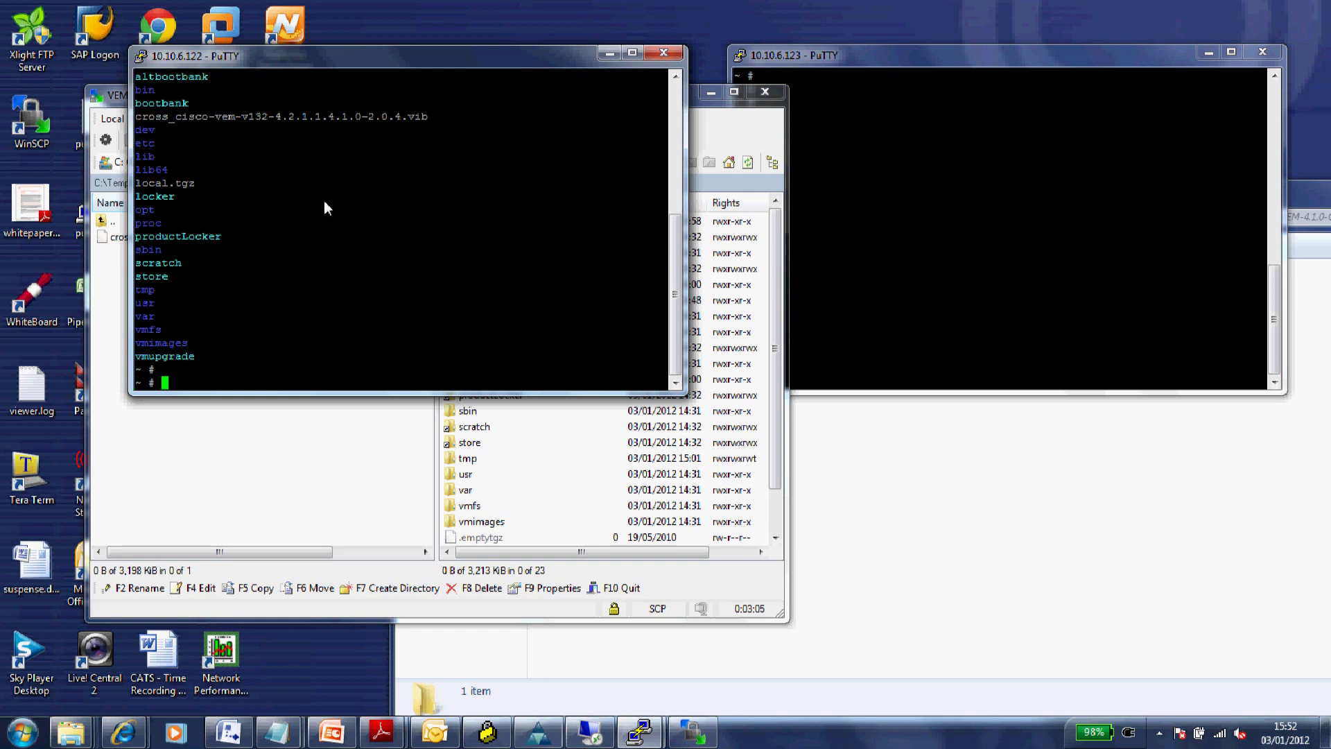
- Run vem status -v, which reports 'vem: not found'
{"action": "type", "text": "vem status -v"}
{"action": "key", "text": "Return"}
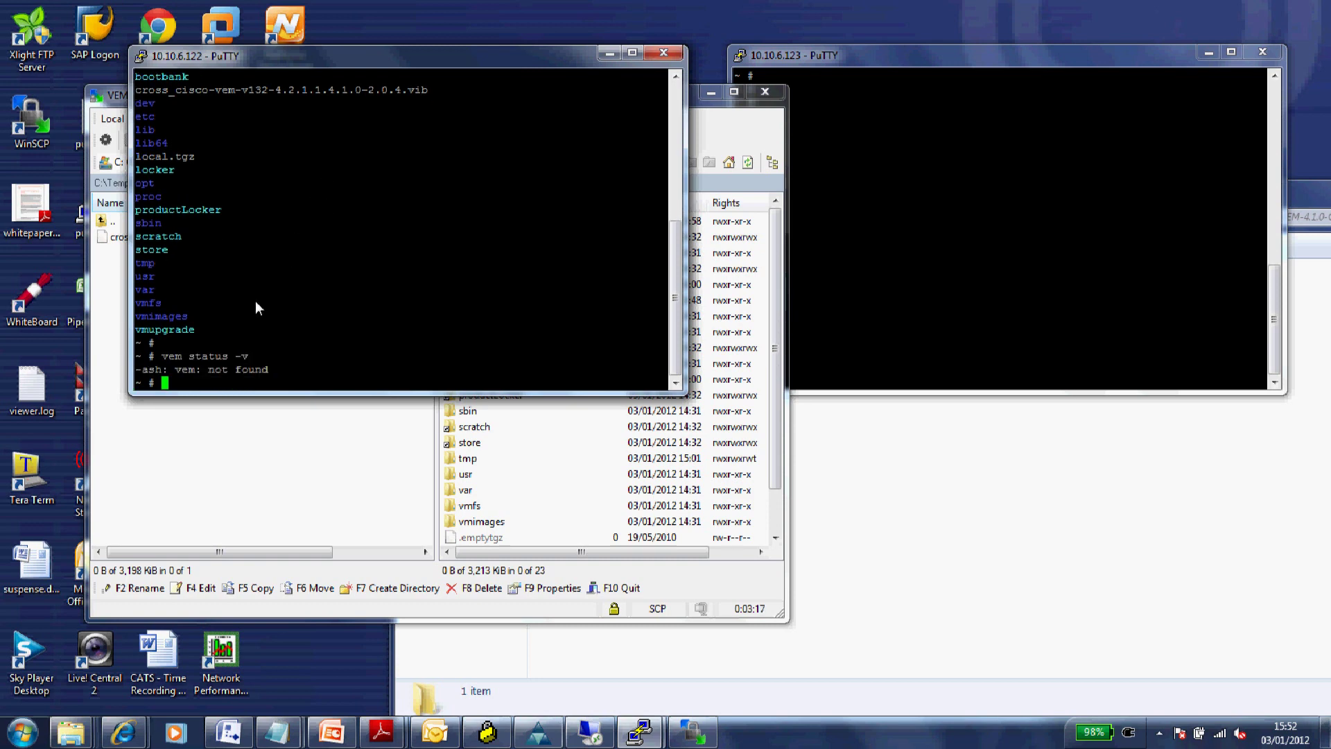
{"action": "left_click_drag", "start_coordinate": [171, 369], "coordinate": [276, 372]}
{"action": "left_click", "coordinate": [276, 368]}
{"action": "key", "text": "Return"}
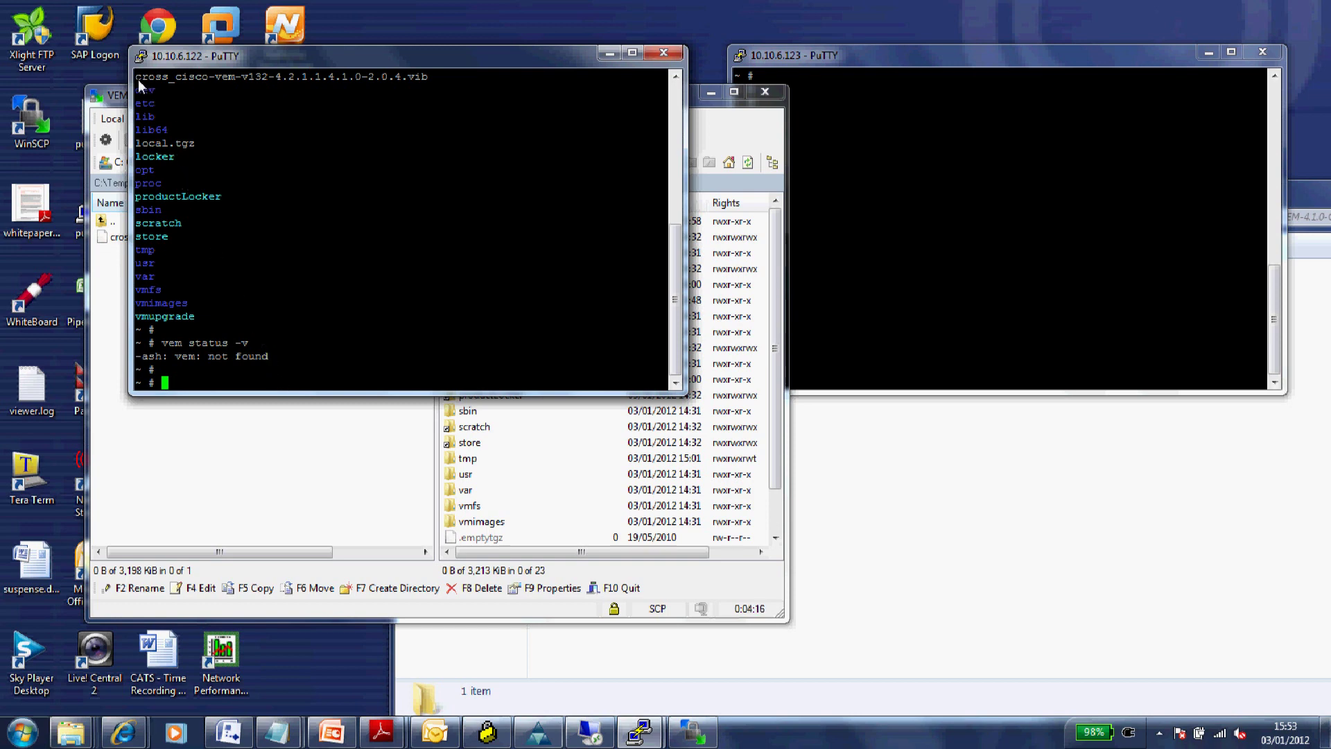
{"action": "left_click_drag", "start_coordinate": [139, 79], "coordinate": [172, 78]}
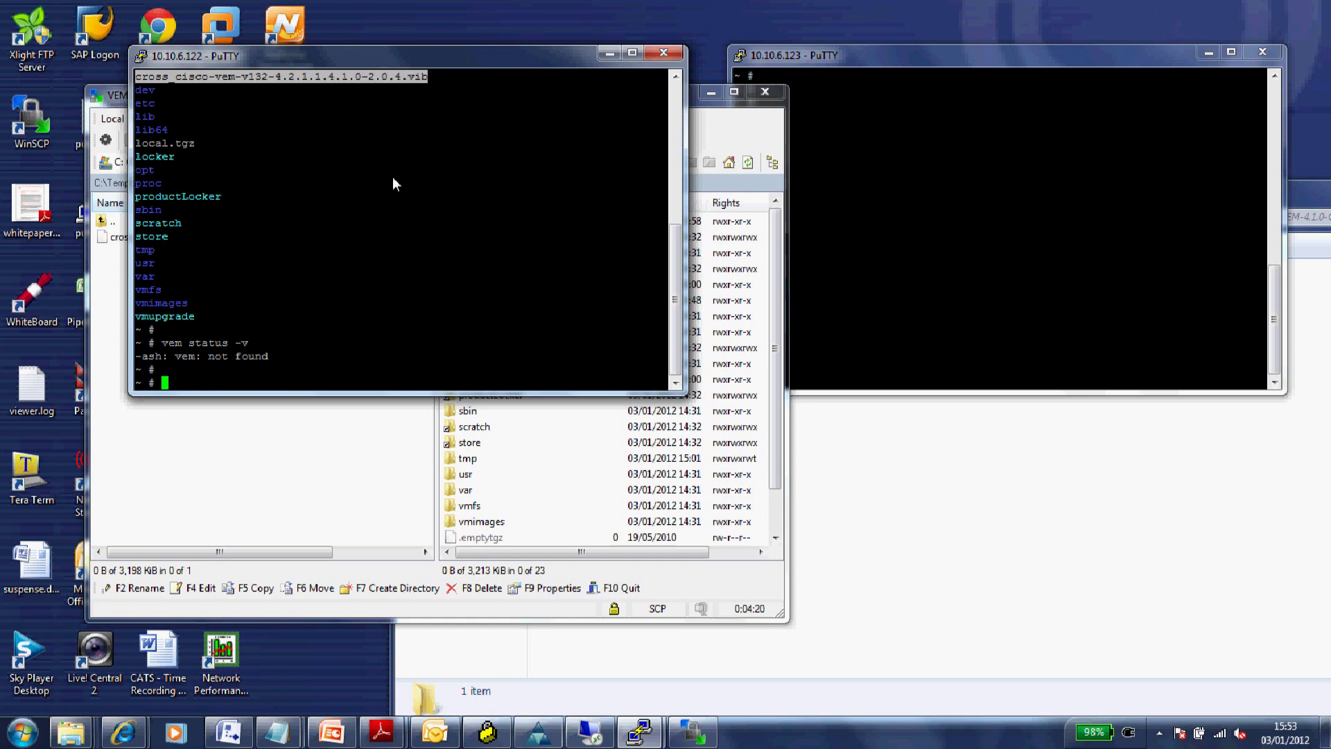
- Install the VIB with esxupdate -b cross_cisco-vem-v132-4.2.1.1.4.1.0-2.0.4.vib update
{"action": "left_click", "coordinate": [327, 364]}
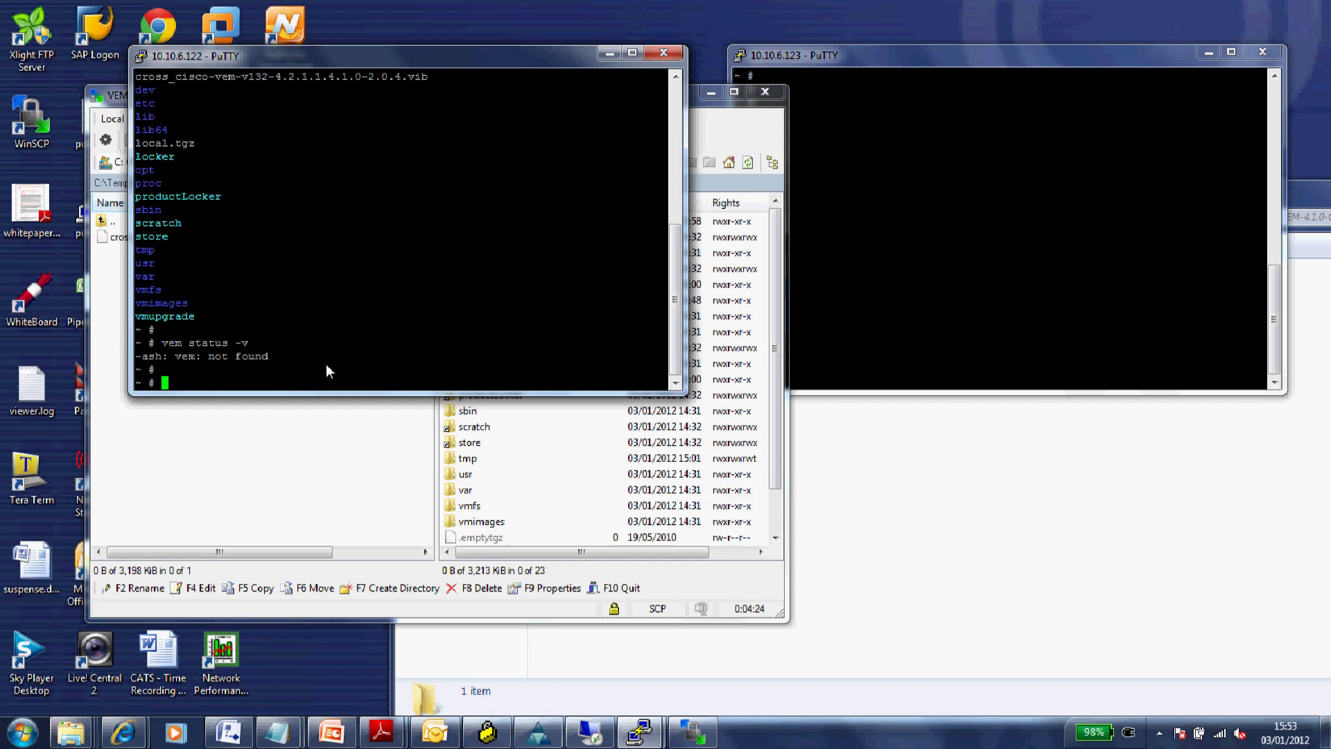
{"action": "type", "text": "esxupdate -b cro"}
{"action": "key", "text": "Tab"}
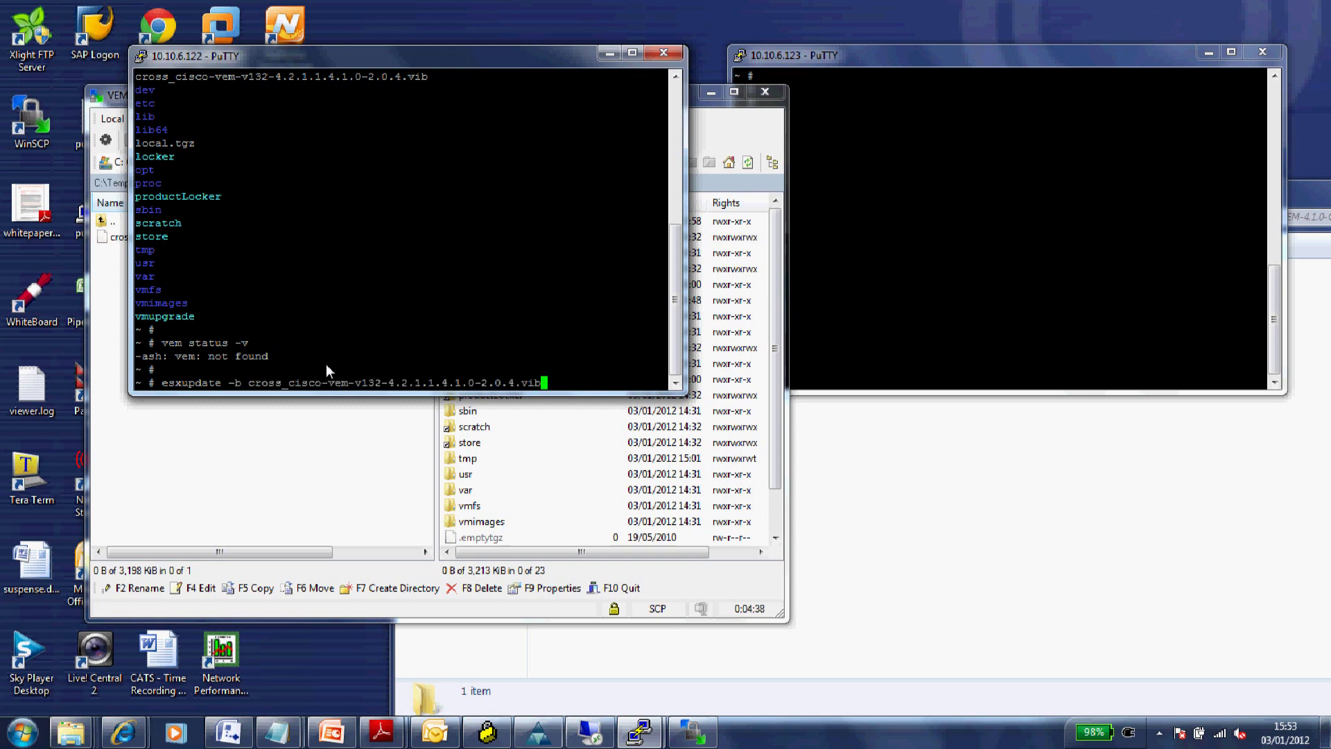
{"action": "type", "text": "update"}
{"action": "key", "text": "Return"}
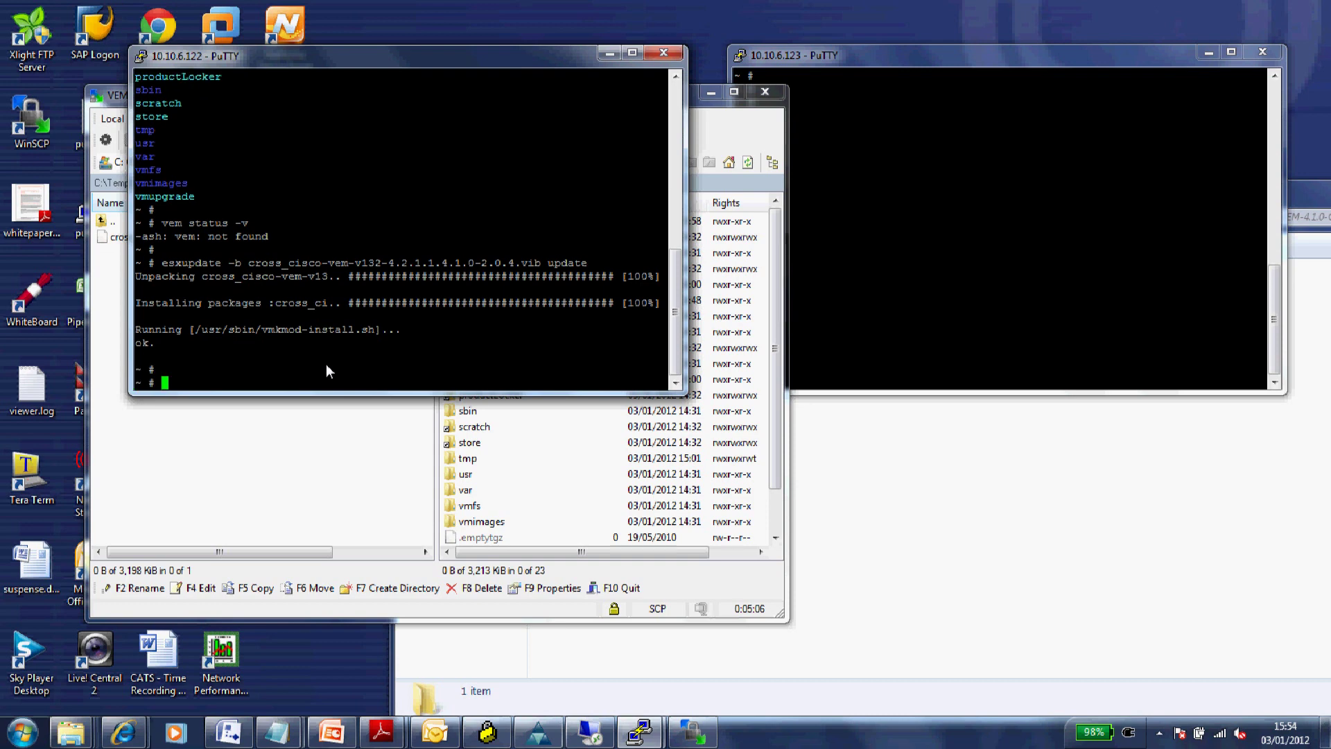
- Run vem status -v to confirm the VEM modules are loaded and the agent running
{"action": "type", "text": "vem"}
{"action": "type", "text": "status -v"}
{"action": "key", "text": "Return"}
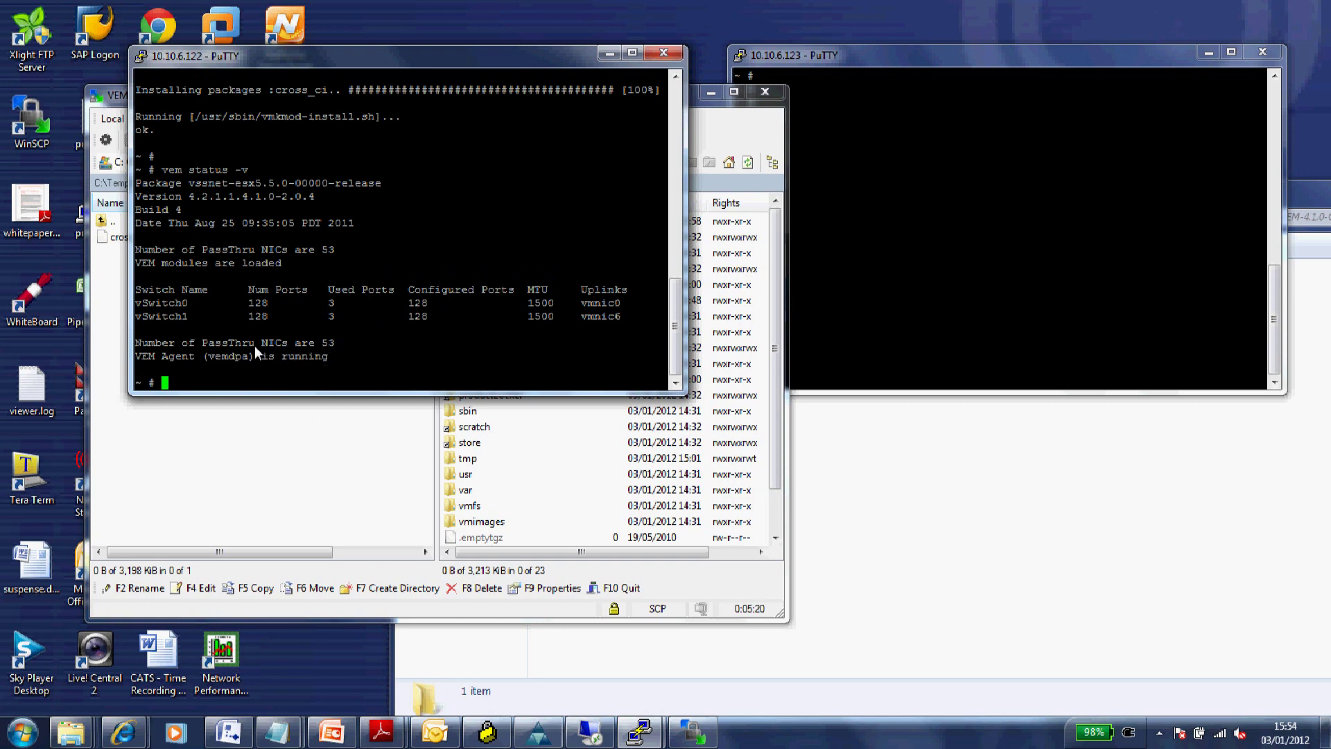
{"action": "left_click_drag", "start_coordinate": [266, 347], "coordinate": [332, 349]}
{"action": "left_click", "coordinate": [285, 381]}
{"action": "left_click", "coordinate": [316, 413]}
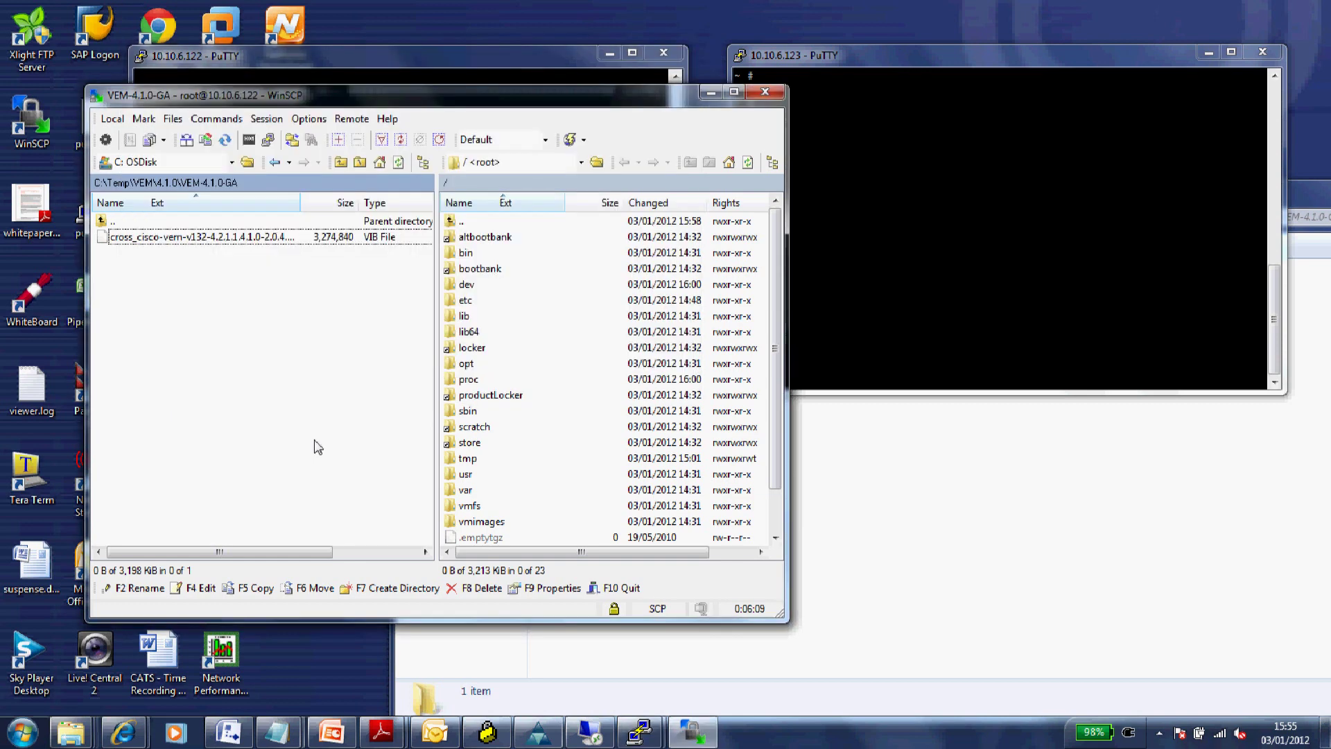
- Start a new WinSCP session to 10.10.6.123 as root over SCP with the account password
{"action": "left_click", "coordinate": [266, 119]}
{"action": "left_click", "coordinate": [291, 141]}
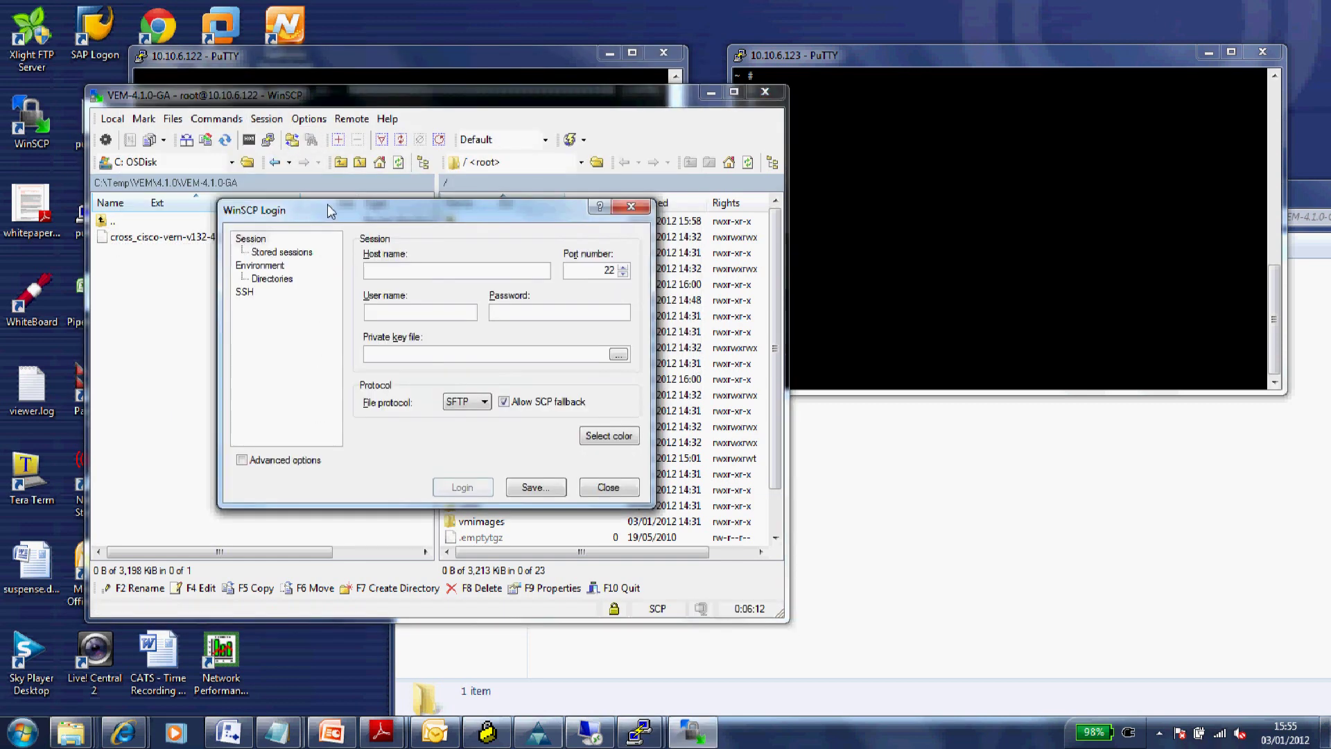
{"action": "type", "text": "10."}
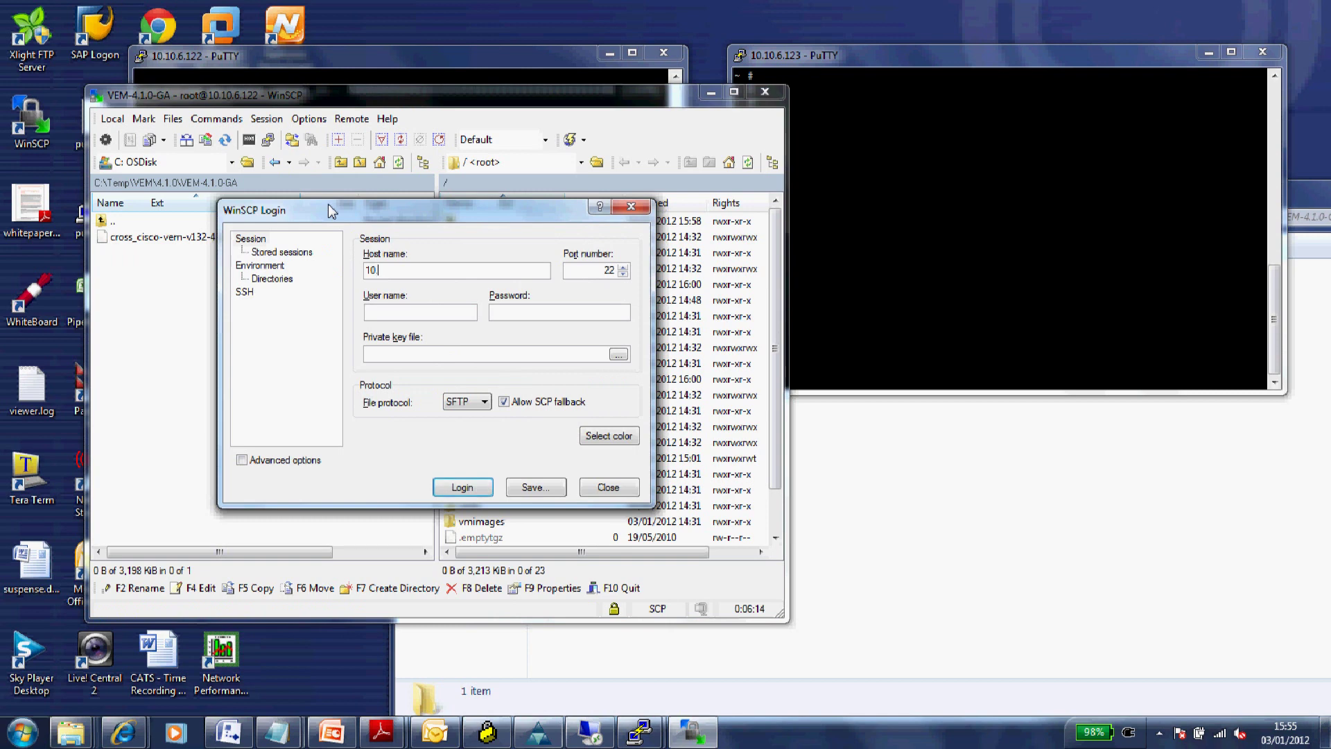
{"action": "type", "text": "10.6.123"}
{"action": "left_click", "coordinate": [394, 318]}
{"action": "type", "text": "root"}
{"action": "key", "text": "Tab"}
{"action": "type", "text": "***********"}
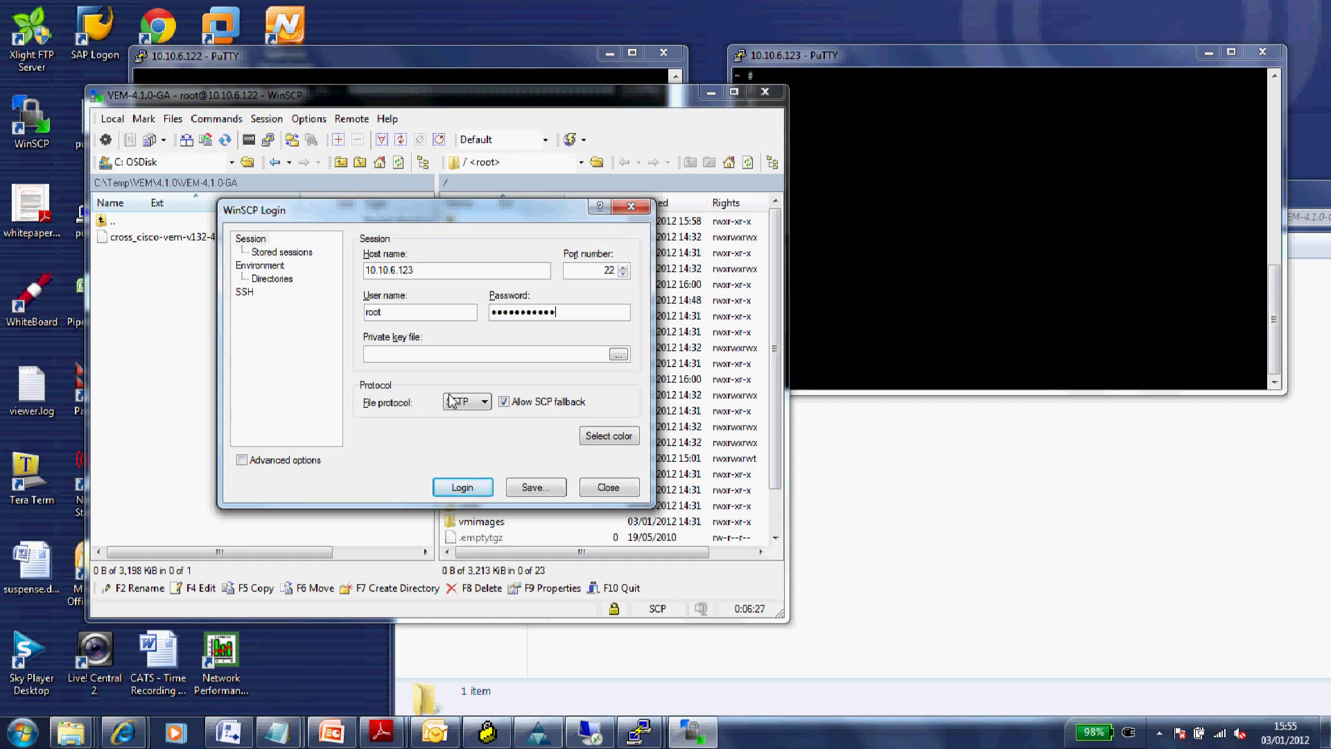
{"action": "left_click", "coordinate": [485, 403]}
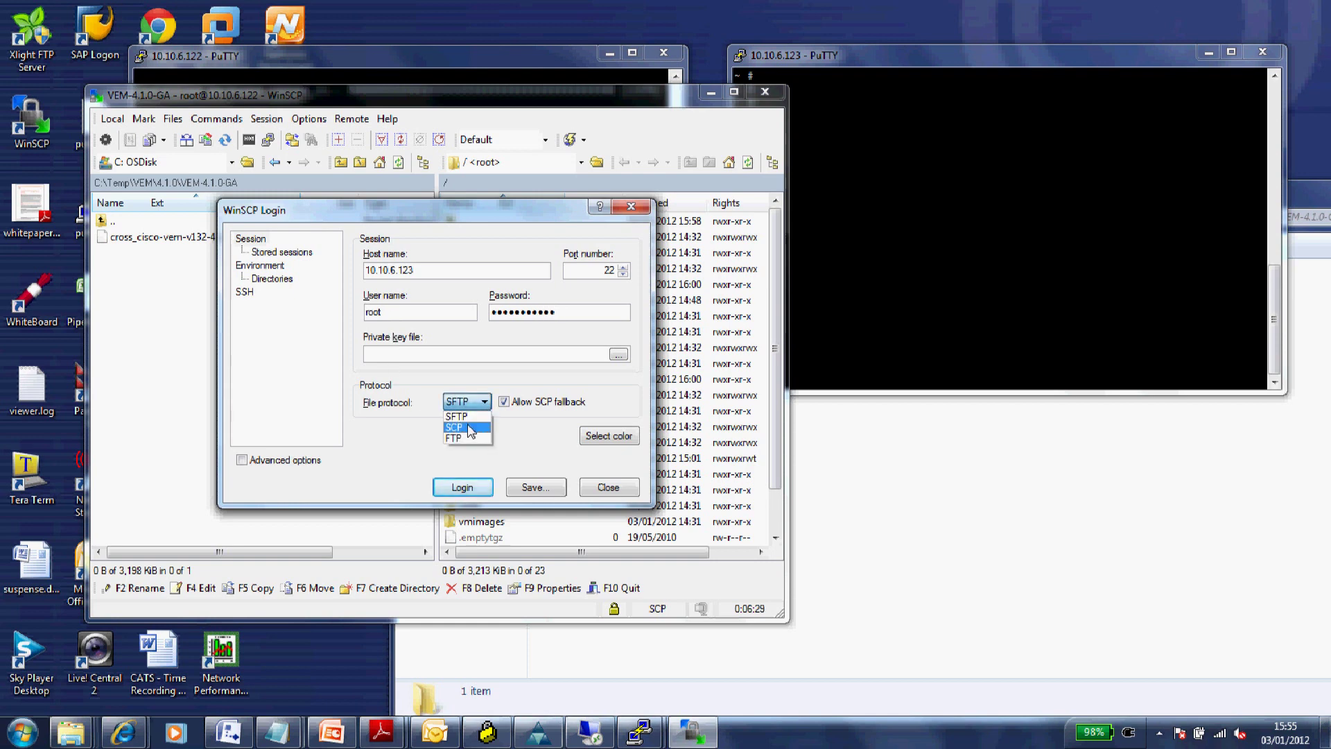
{"action": "left_click", "coordinate": [471, 427]}
{"action": "left_click", "coordinate": [462, 488]}
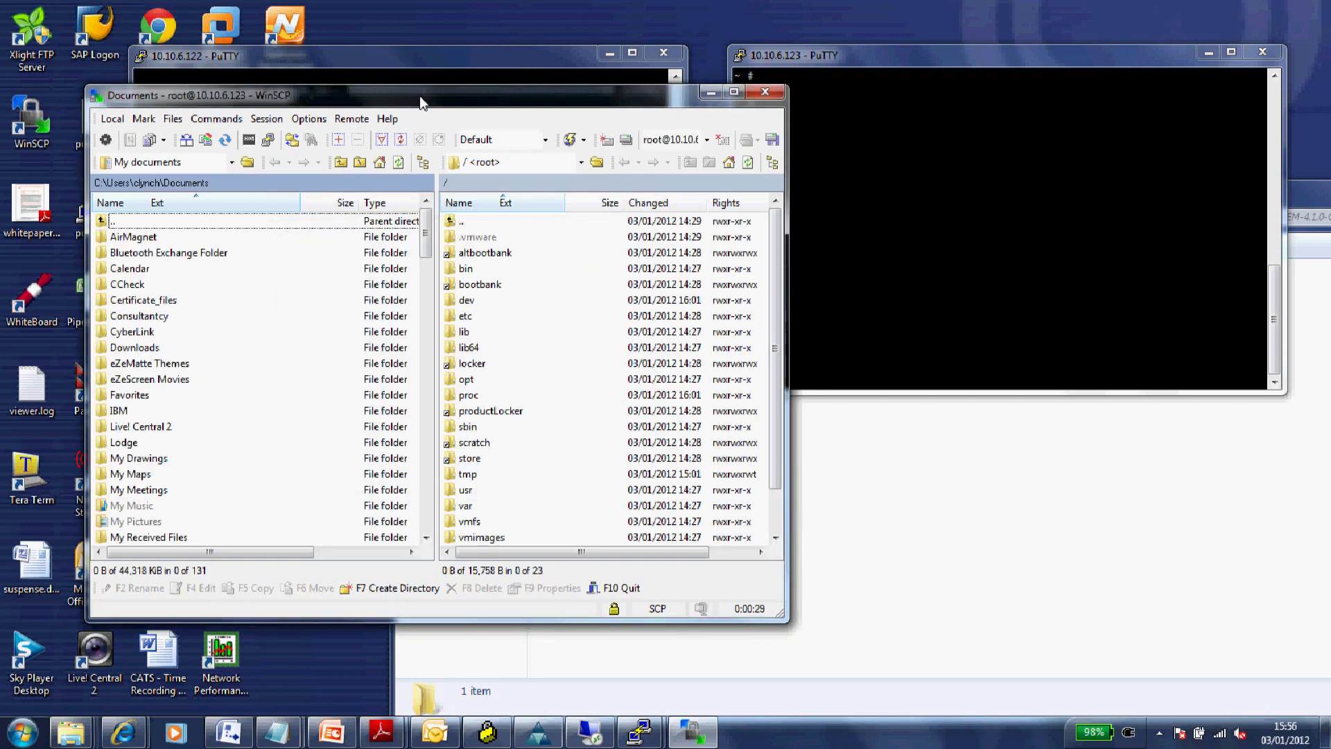
- Browse WinSCP's local panel from Documents to C:\Temp\VEM\4.1.0\VEM-4.1.0-GA
{"action": "double_click", "coordinate": [115, 222]}
{"action": "double_click", "coordinate": [115, 222]}
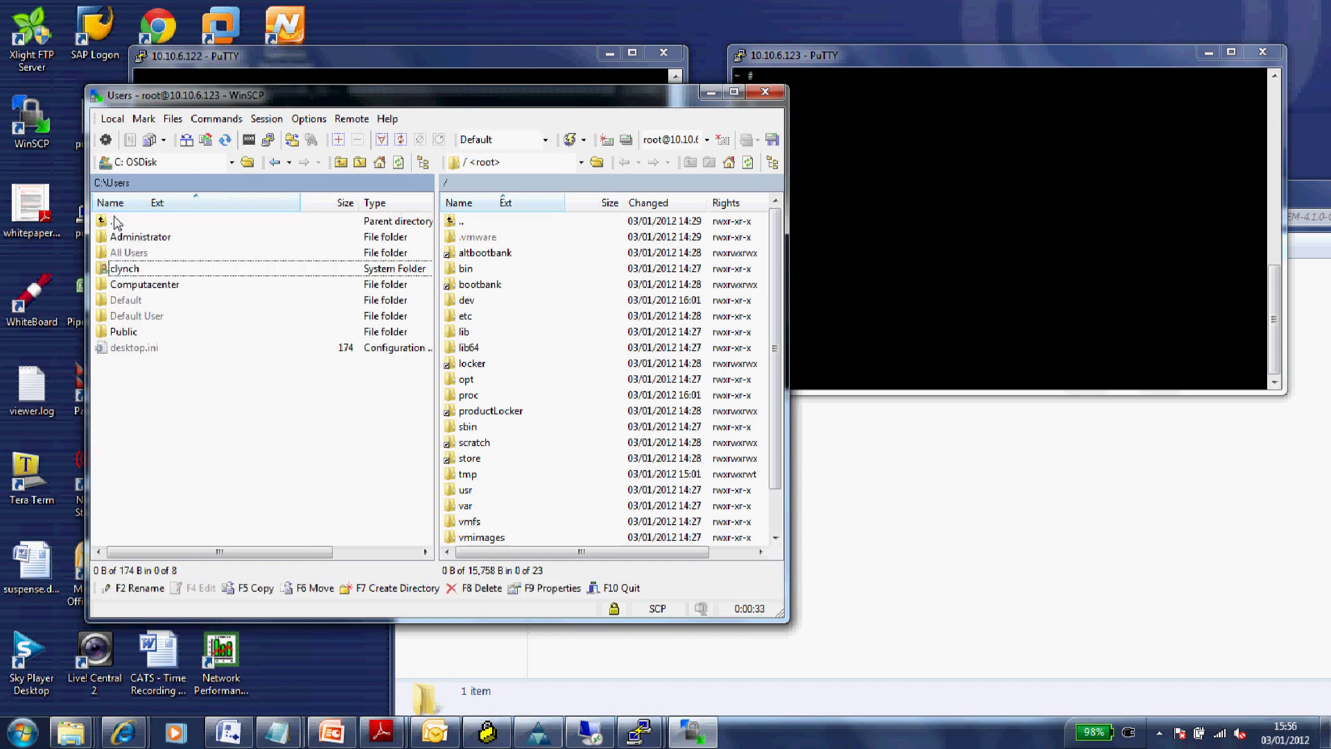
{"action": "double_click", "coordinate": [115, 222]}
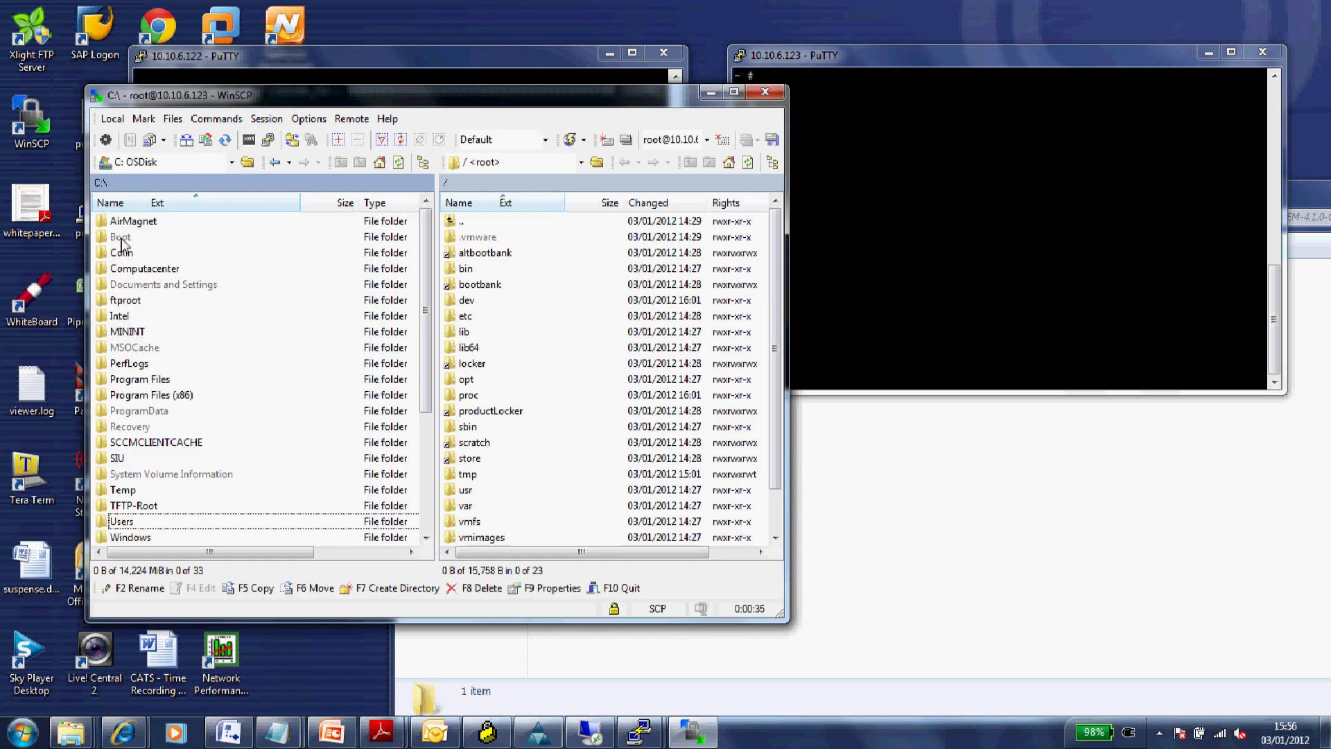
{"action": "double_click", "coordinate": [126, 492]}
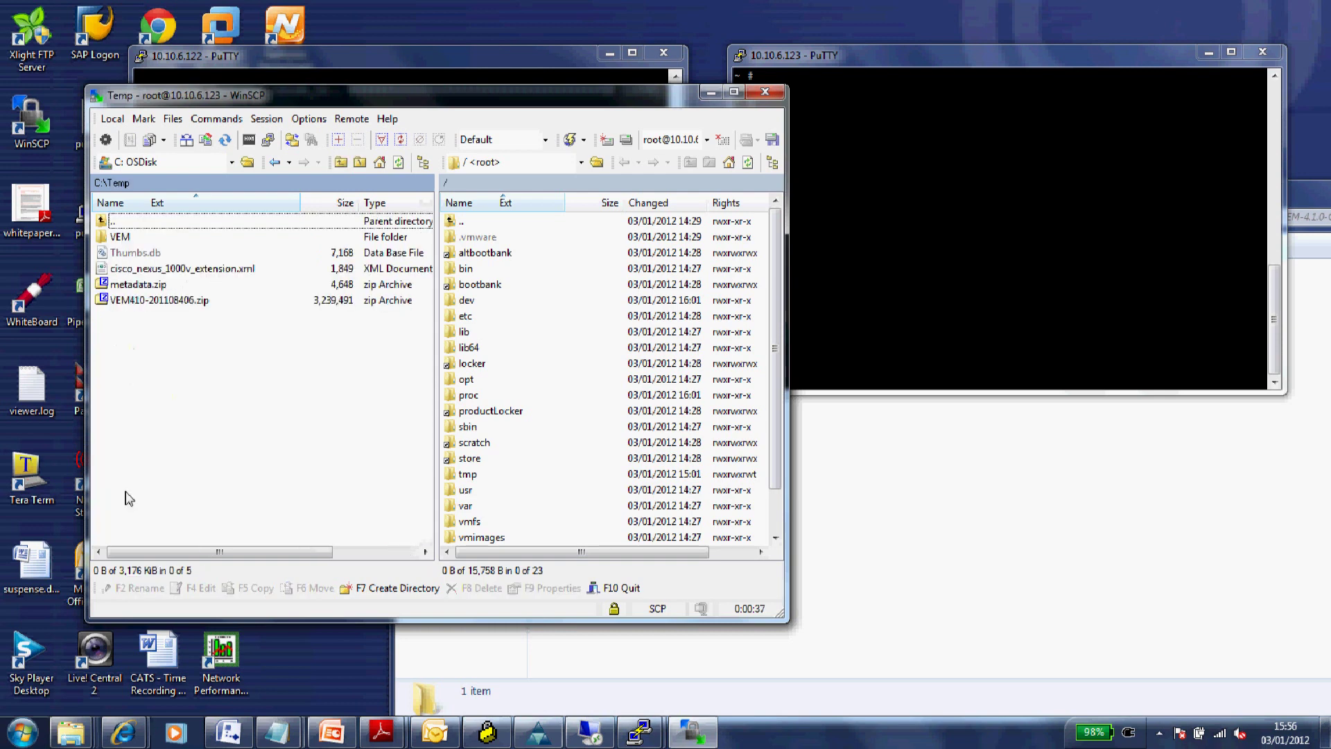
{"action": "double_click", "coordinate": [120, 239]}
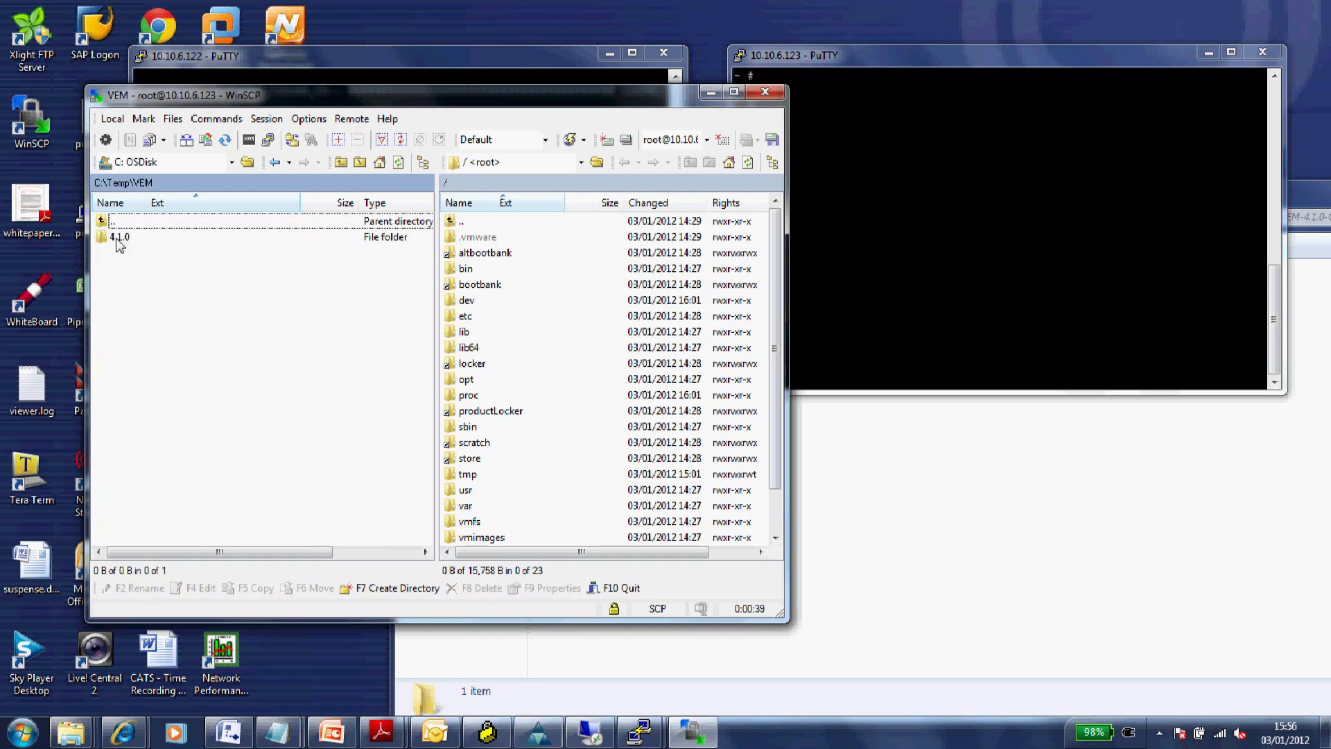
{"action": "left_click", "coordinate": [119, 239]}
{"action": "double_click", "coordinate": [118, 238]}
{"action": "double_click", "coordinate": [118, 237]}
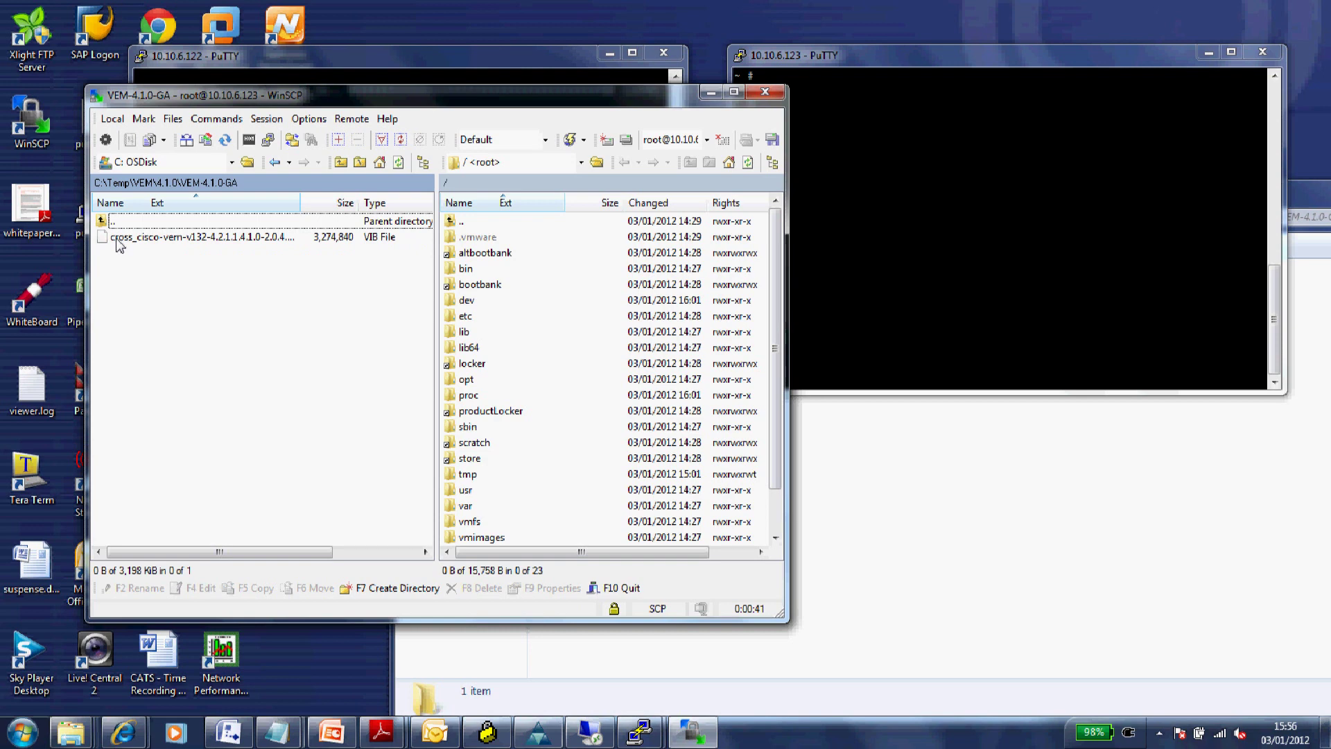
- Upload cross_cisco-vem-v132-4.2.1.1.4.1.0-2.0.4.vib to the root directory of 10.10.6.123
{"action": "left_click", "coordinate": [118, 238]}
{"action": "left_click_drag", "start_coordinate": [120, 239], "coordinate": [493, 223]}
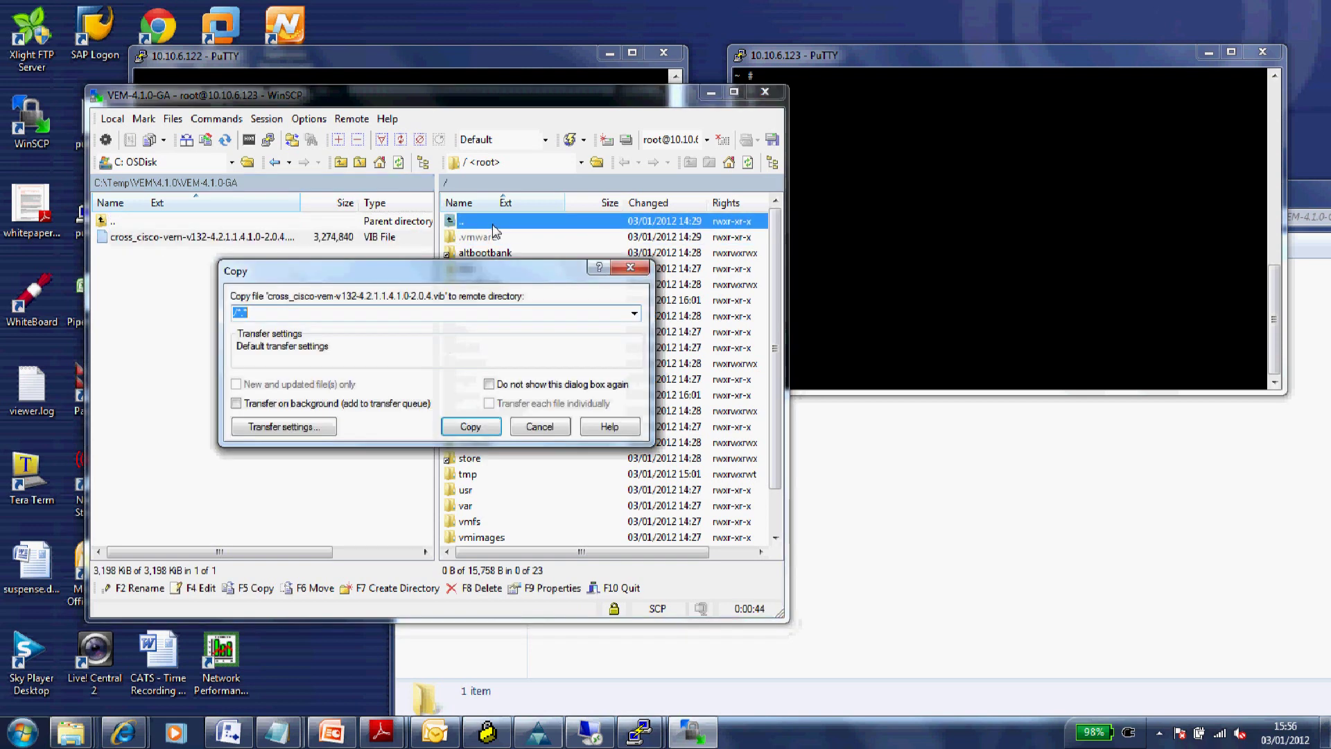
{"action": "left_click", "coordinate": [470, 427]}
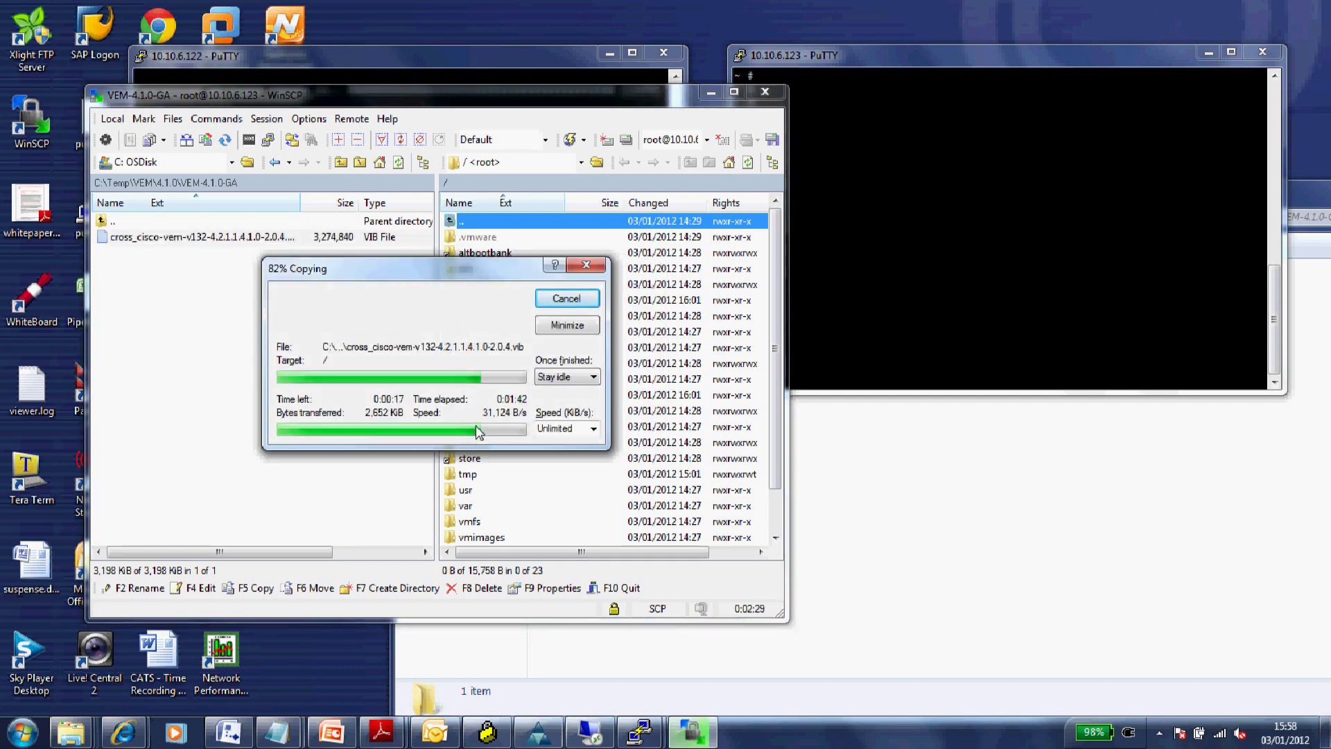
{"action": "left_click", "coordinate": [1159, 733]}
{"action": "left_click", "coordinate": [1197, 620]}
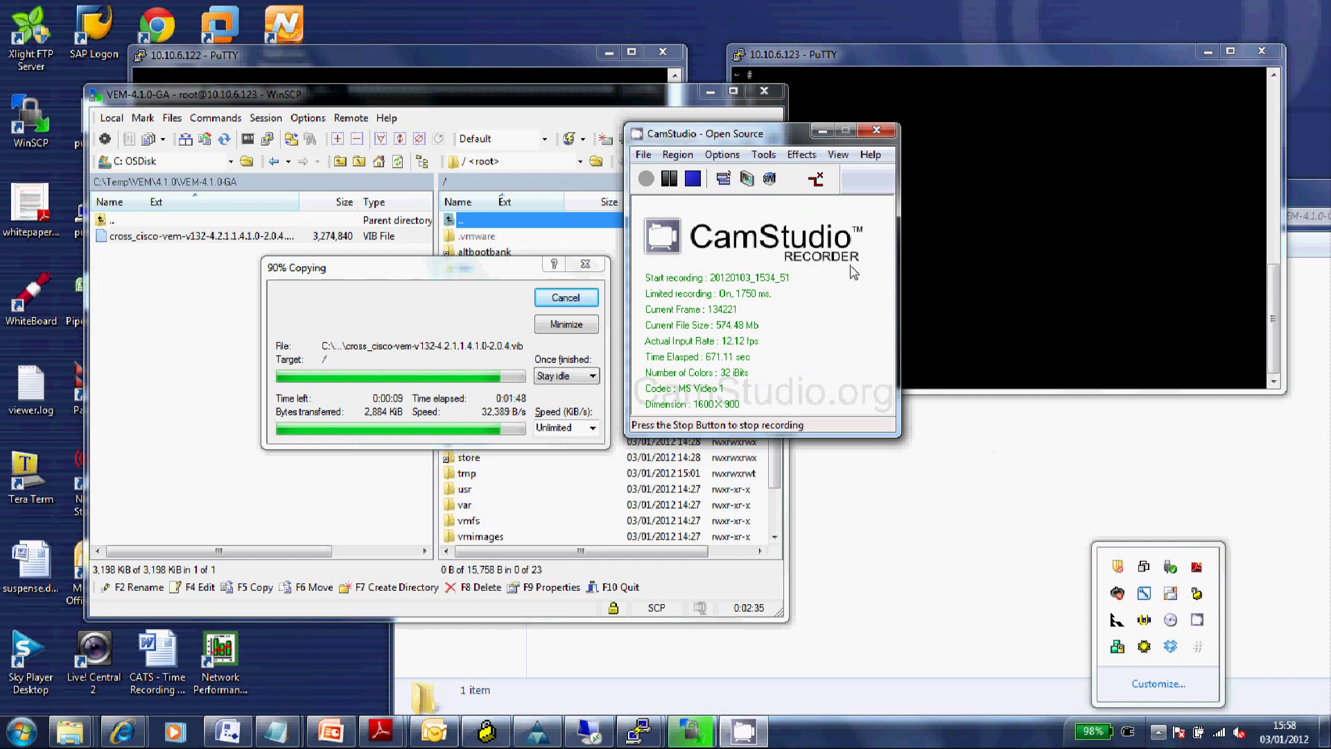
{"action": "left_click", "coordinate": [823, 133]}
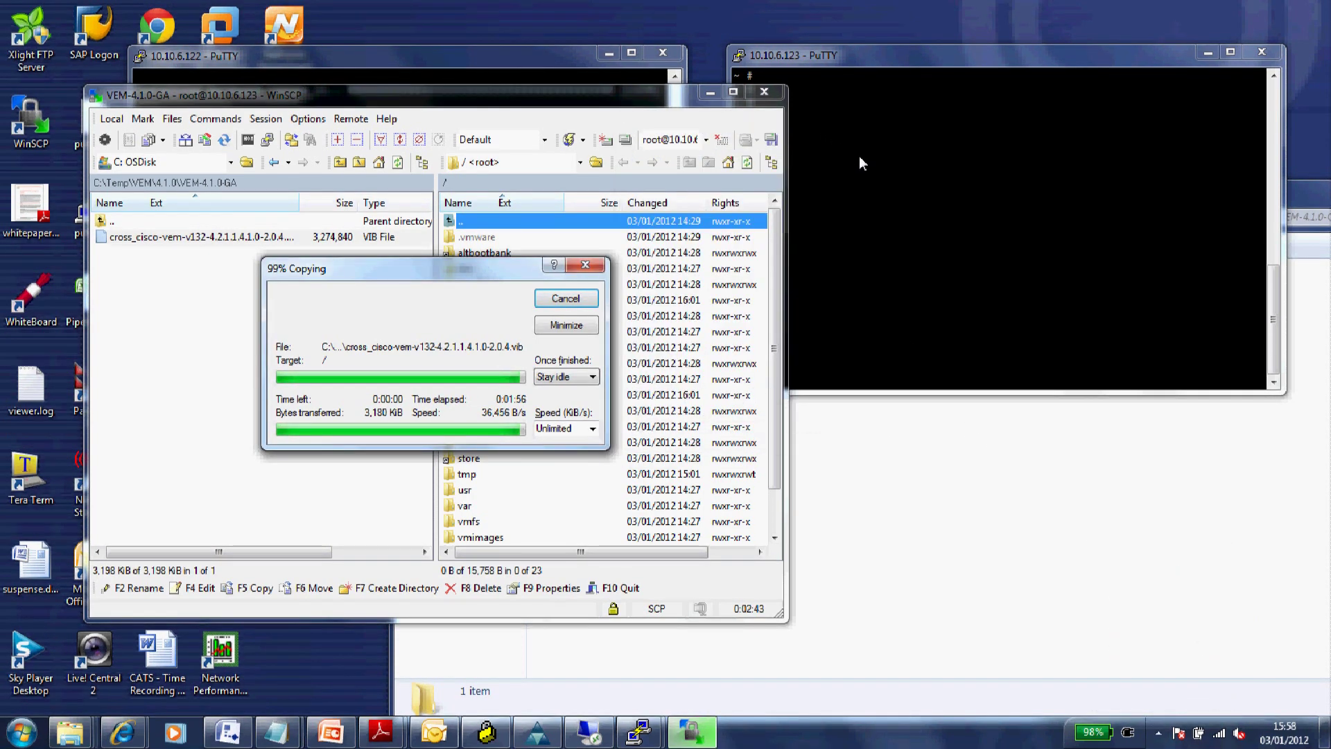
- Run ls on 10.10.6.123 to confirm the VIB is in root, then copy its file name
{"action": "left_click", "coordinate": [917, 184]}
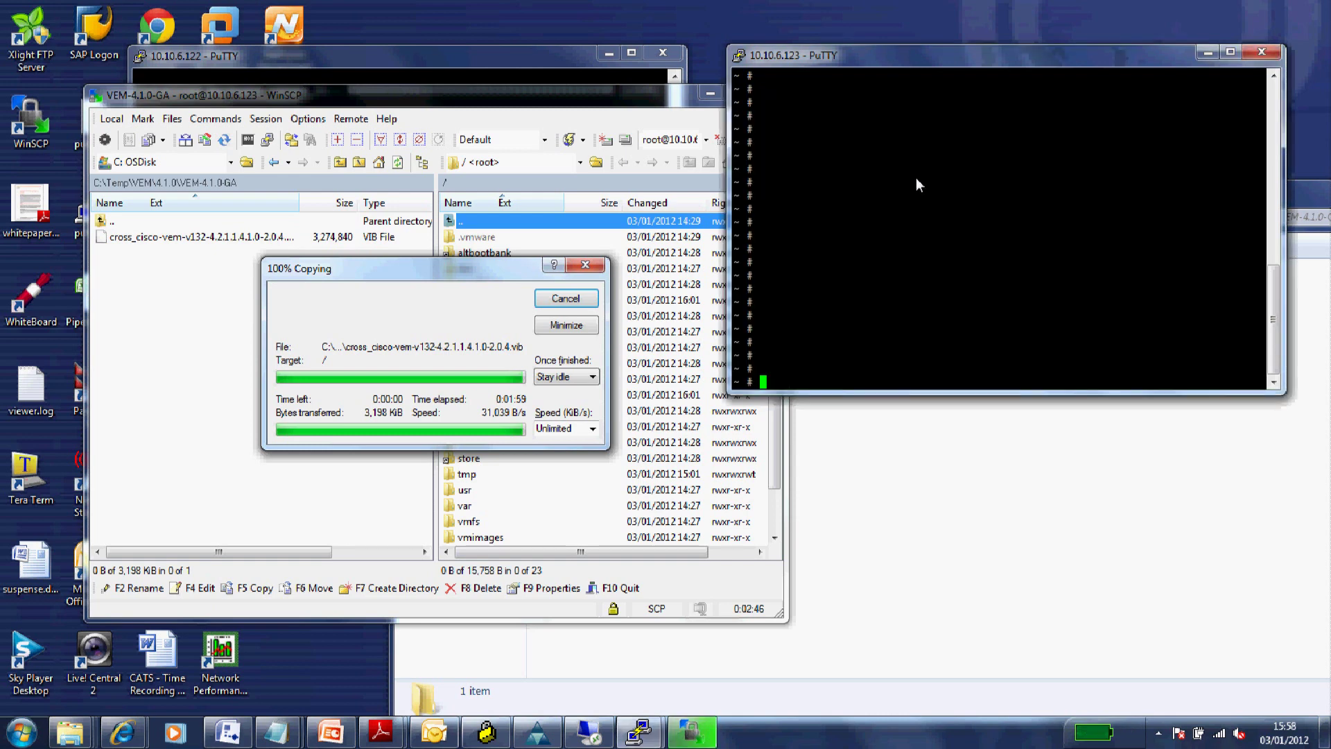
{"action": "type", "text": "ls"}
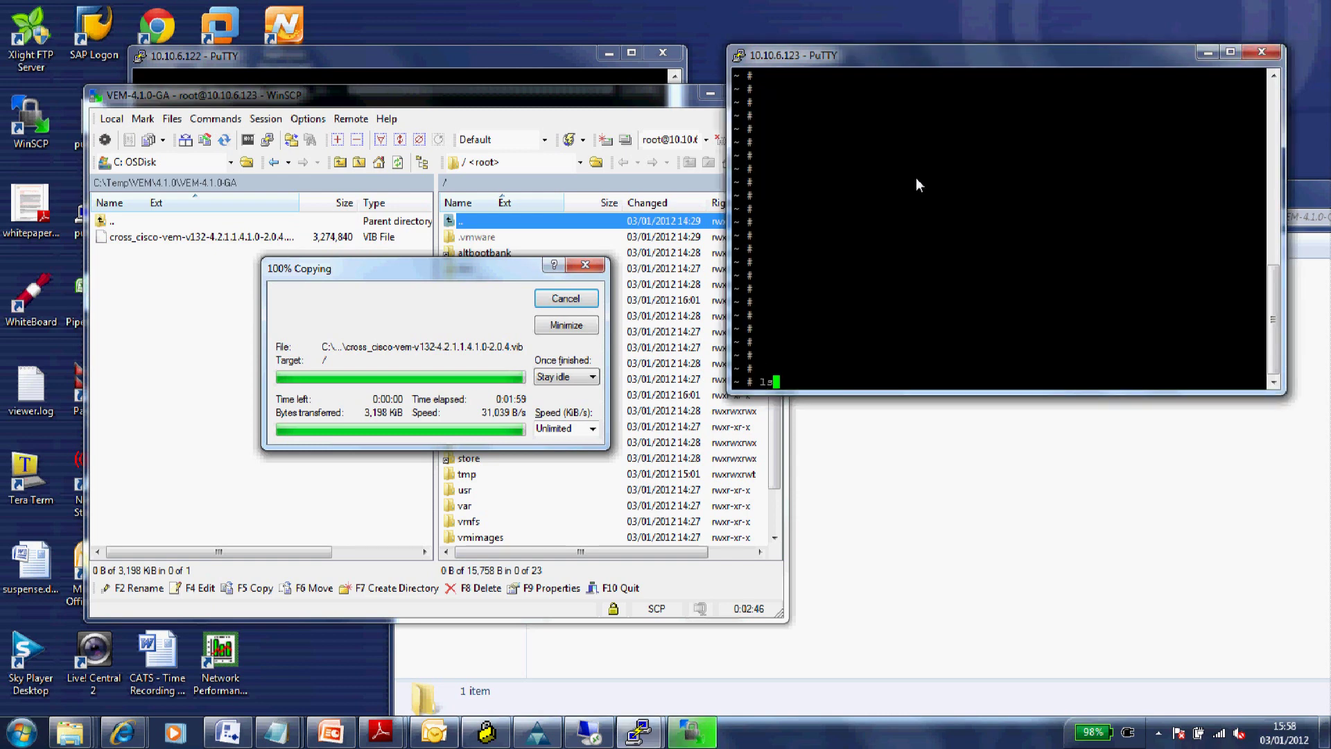
{"action": "key", "text": "Return"}
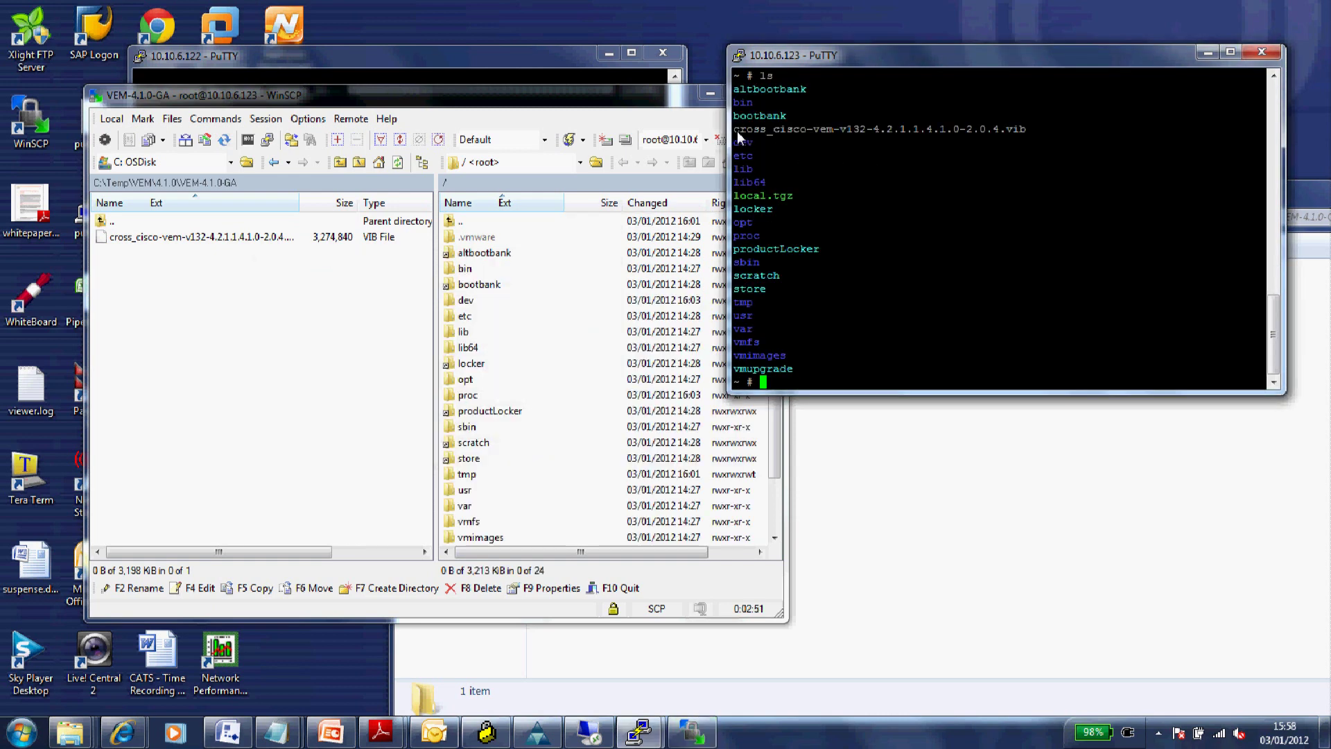
{"action": "left_click_drag", "start_coordinate": [735, 130], "coordinate": [918, 132]}
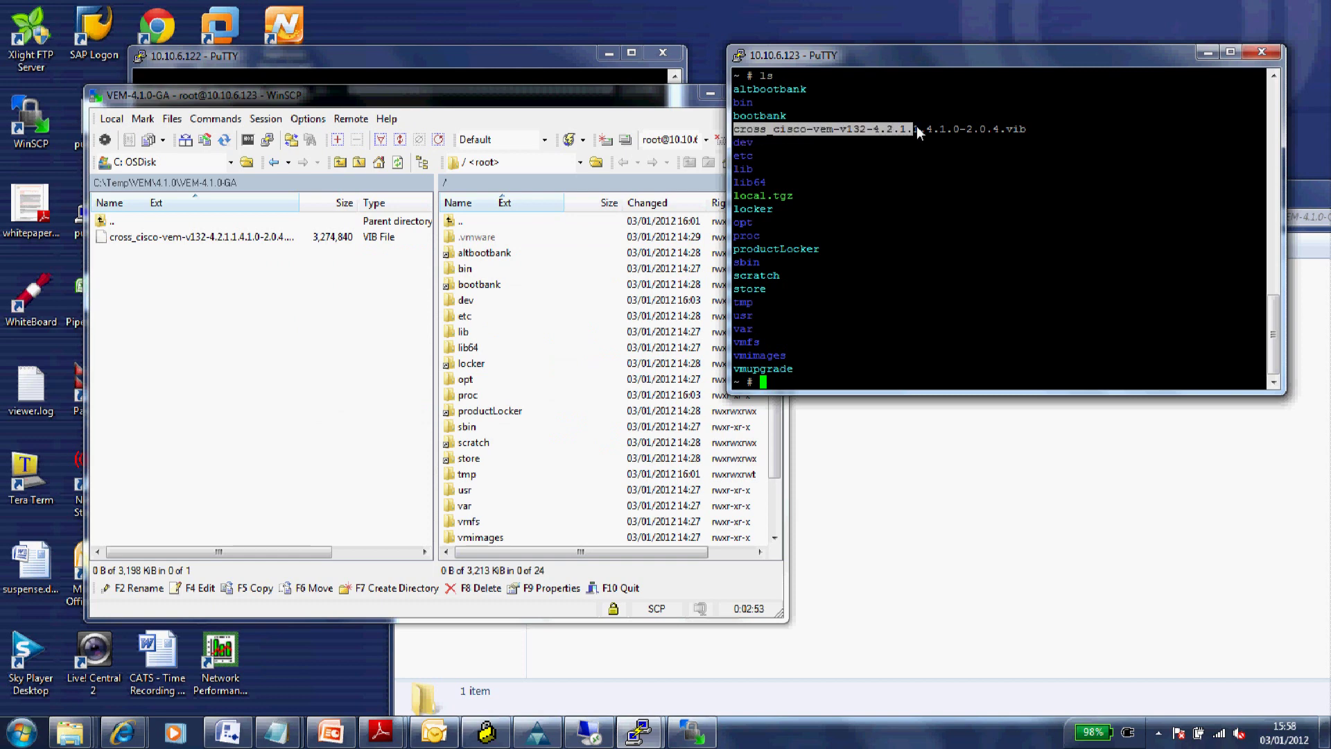